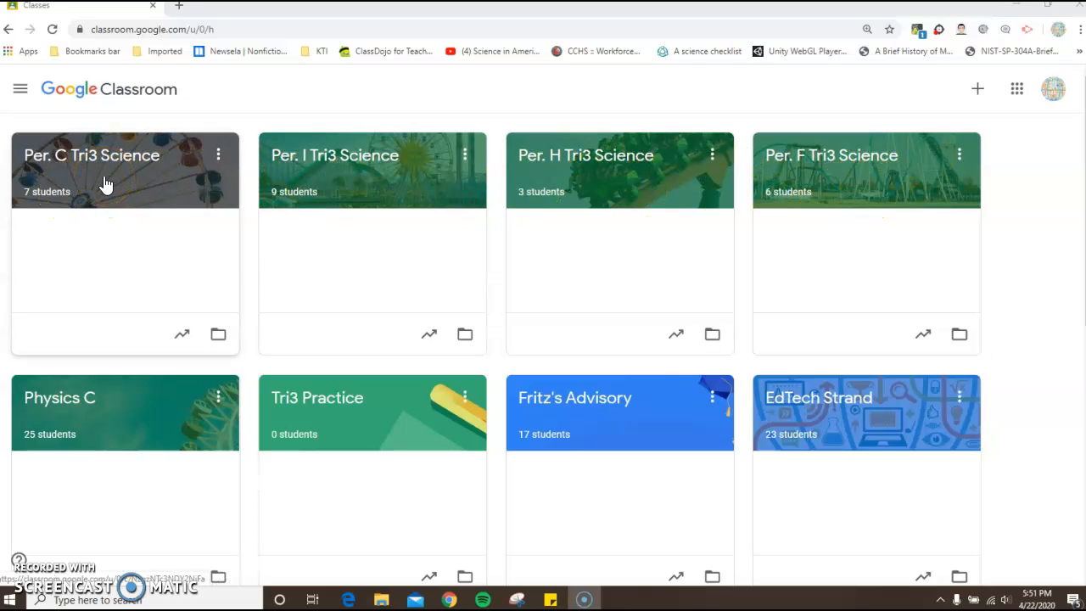
- Reorder the class cards so Per. F Tri3 Science comes second and Per. H Tri3 Science third, after Per. C
click(360, 184)
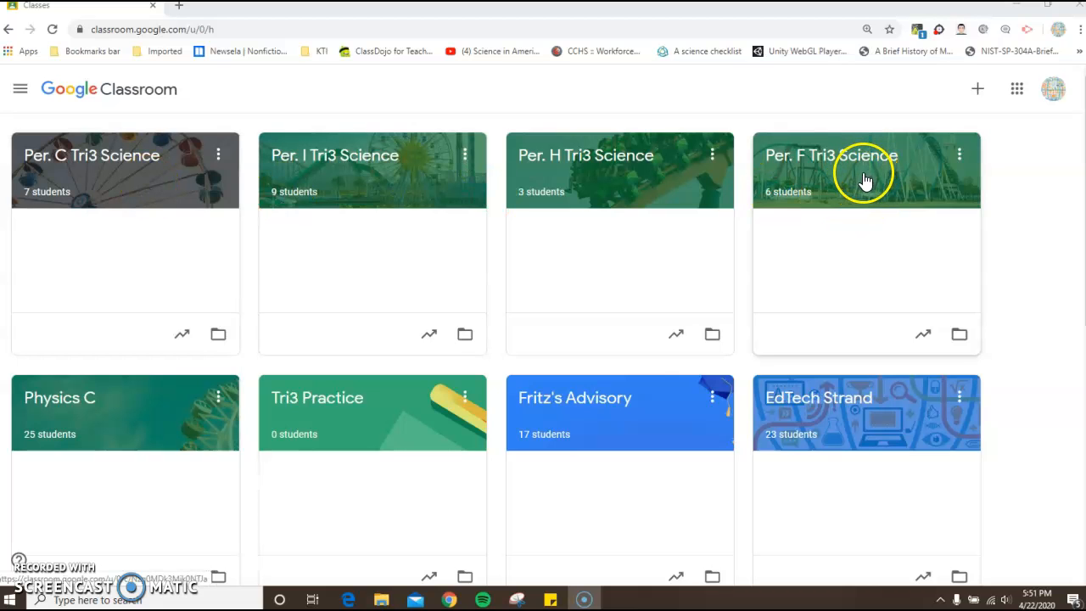
drag(865, 177, 377, 178)
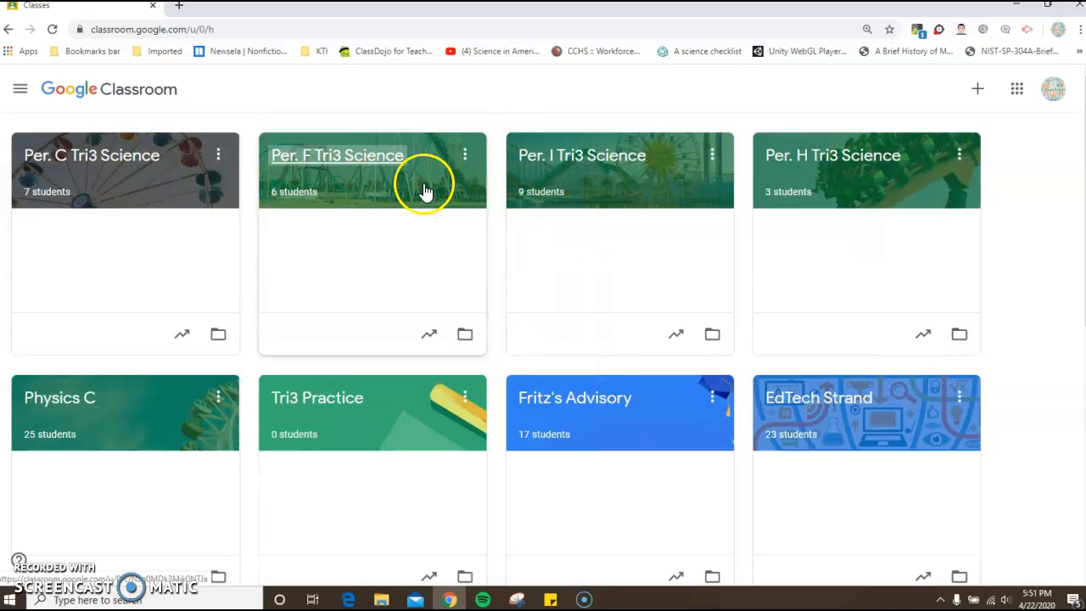
drag(934, 177, 703, 175)
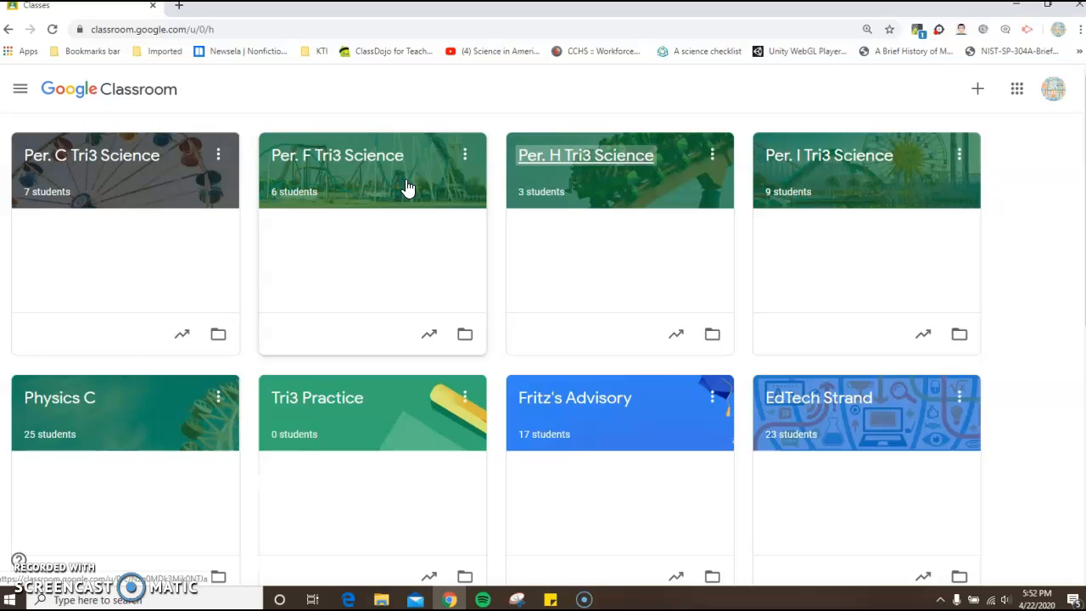
- Examine the management options and editable class details of Per. C Tri3 Science without saving any changes
click(219, 158)
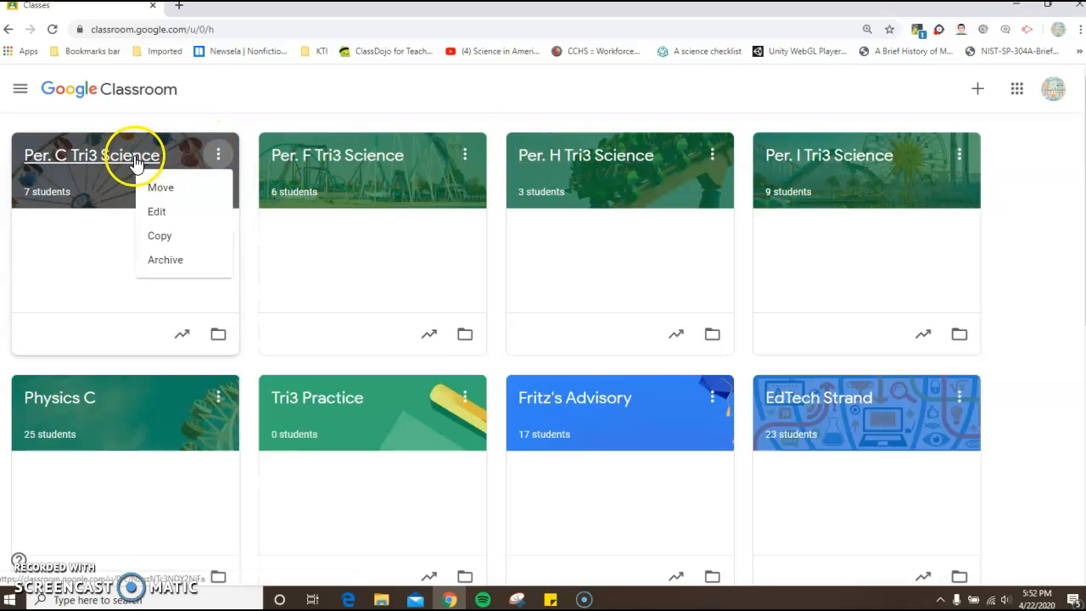
click(157, 214)
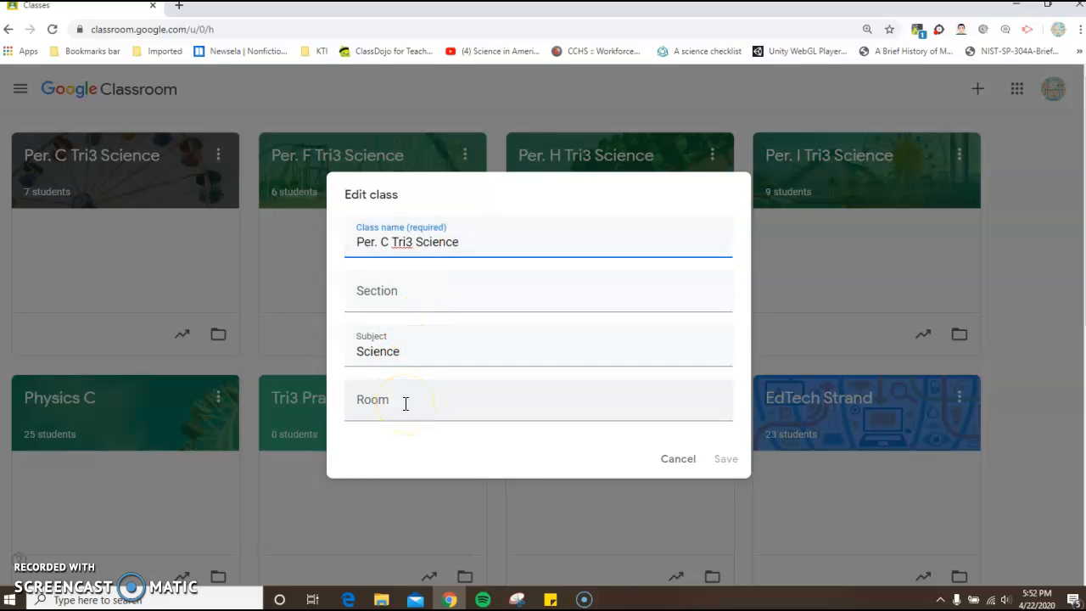
click(677, 463)
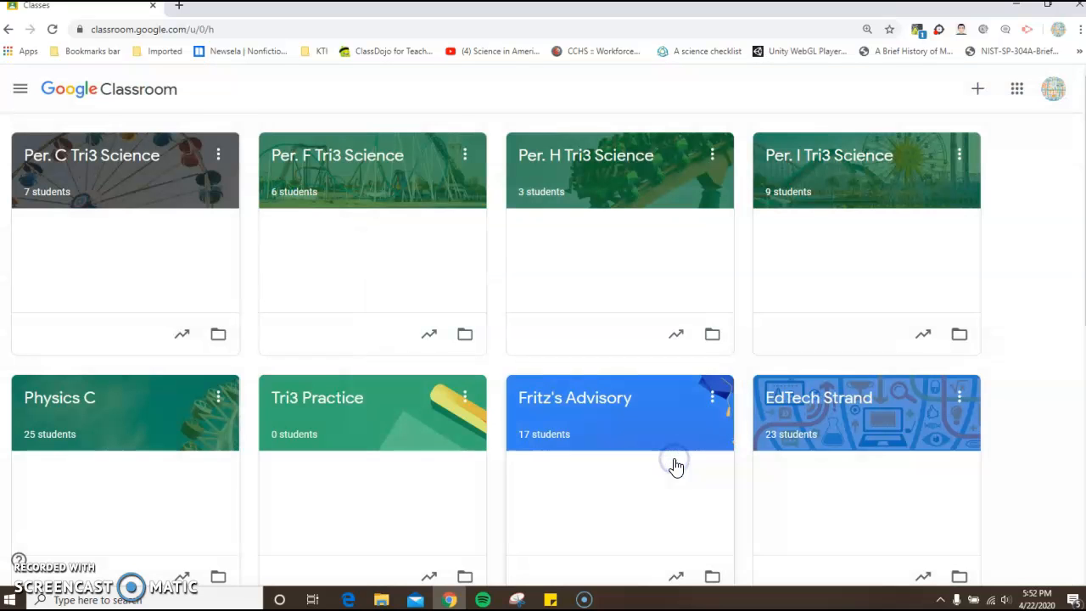
click(218, 155)
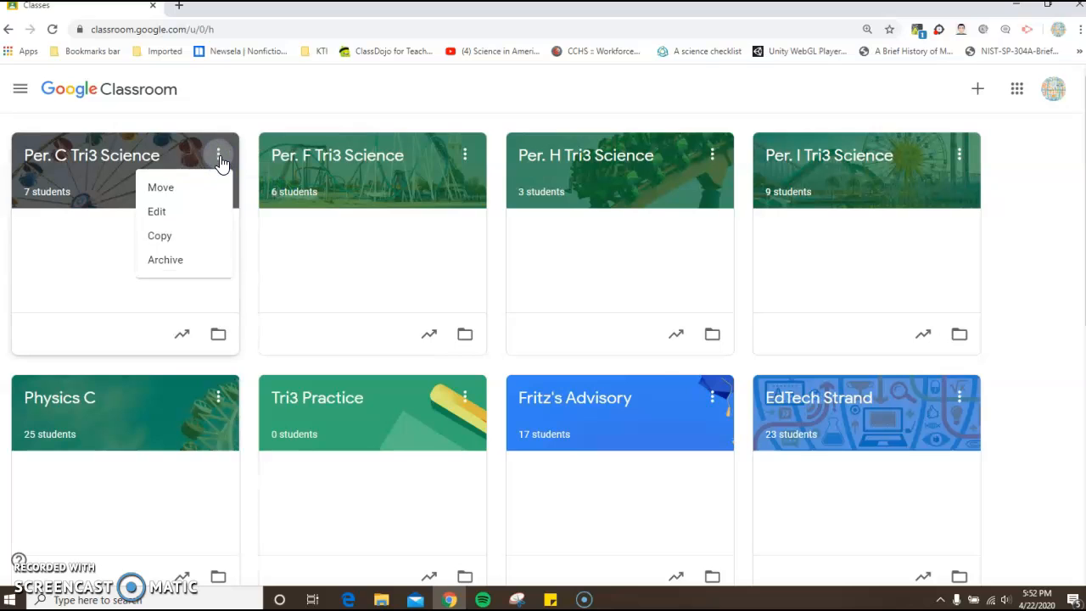
click(180, 242)
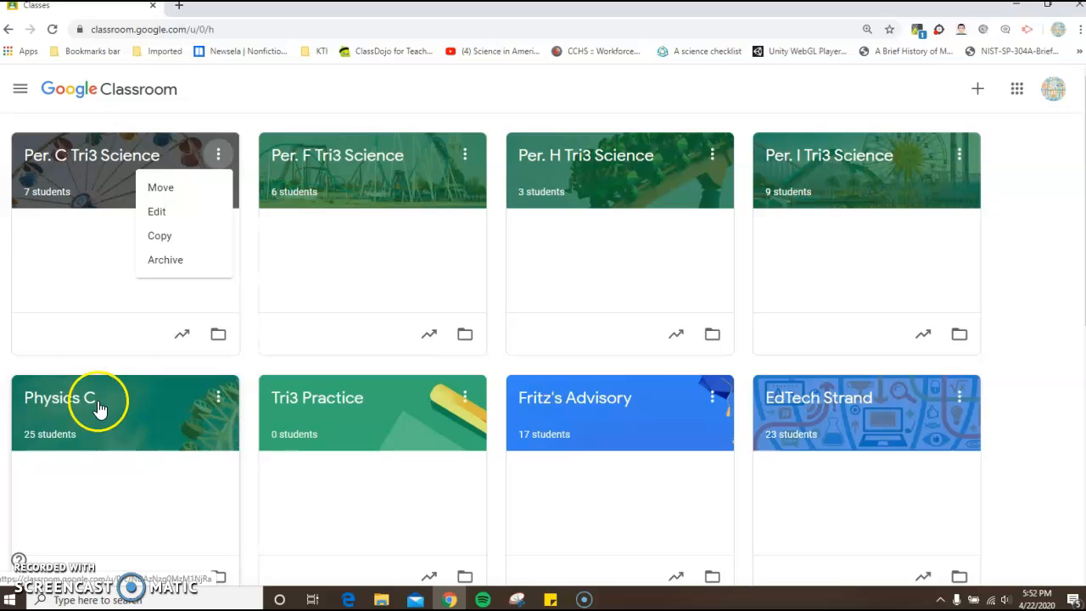
click(114, 231)
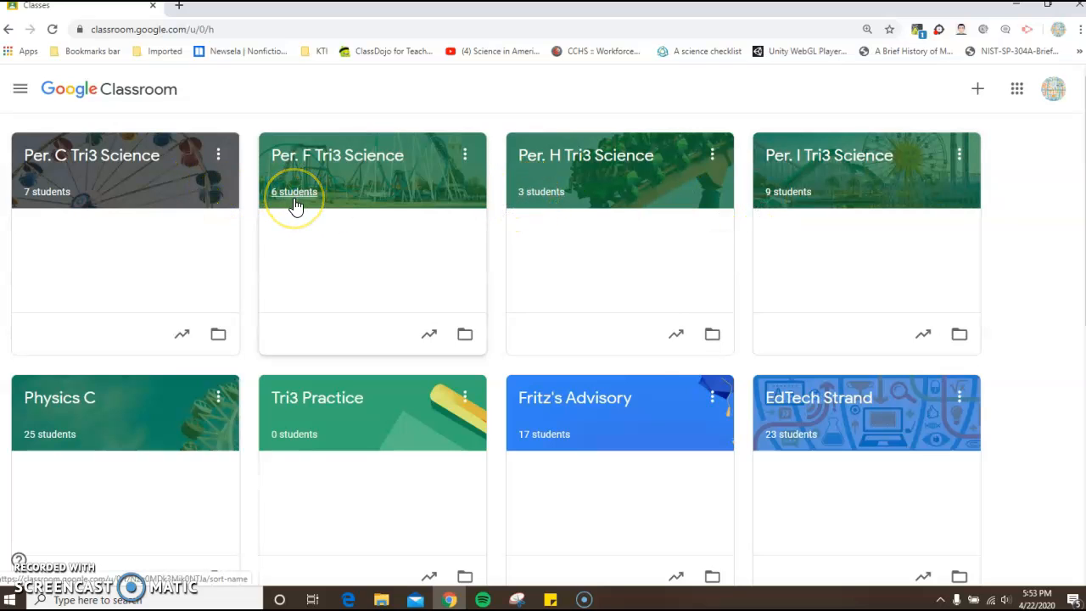
- Open the Physics C class and look through the announcements, materials and assignments posted in its stream
click(114, 423)
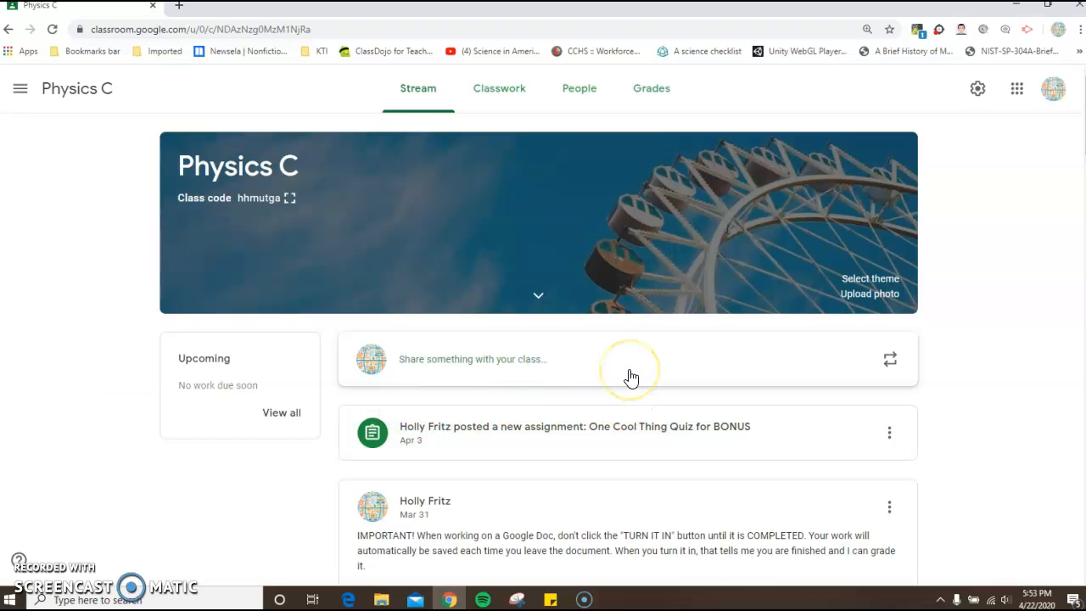
scroll(631, 379, down, 3)
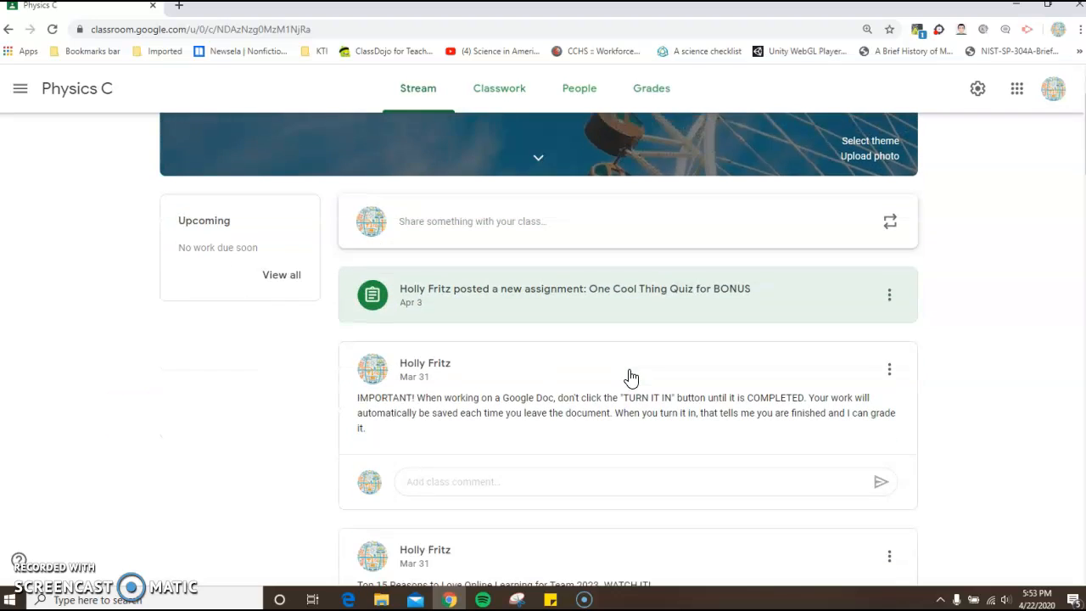
scroll(631, 379, down, 2)
click(661, 348)
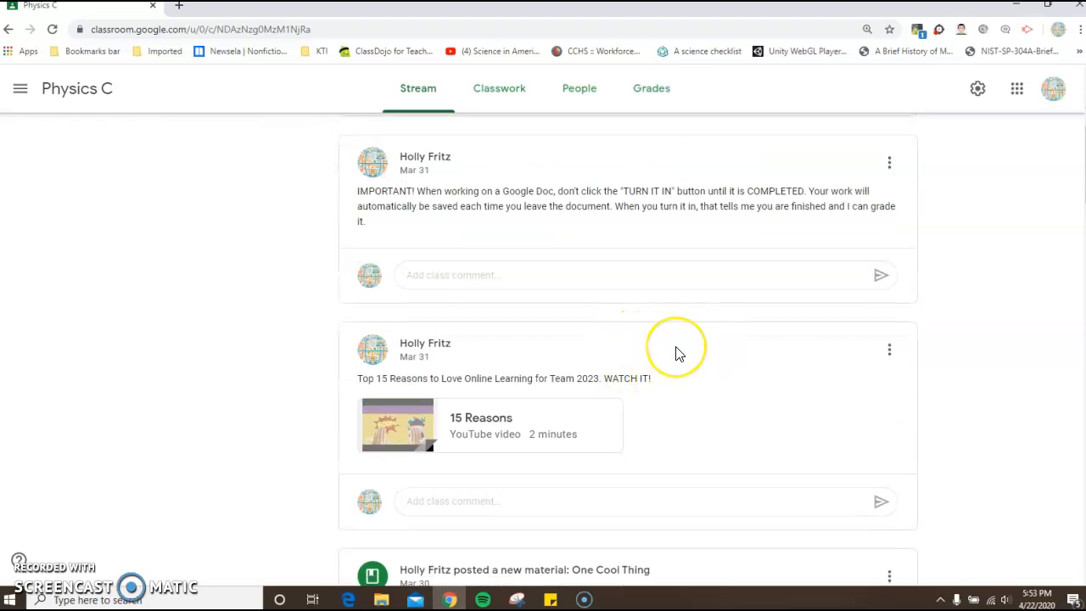
scroll(676, 353, down, 5)
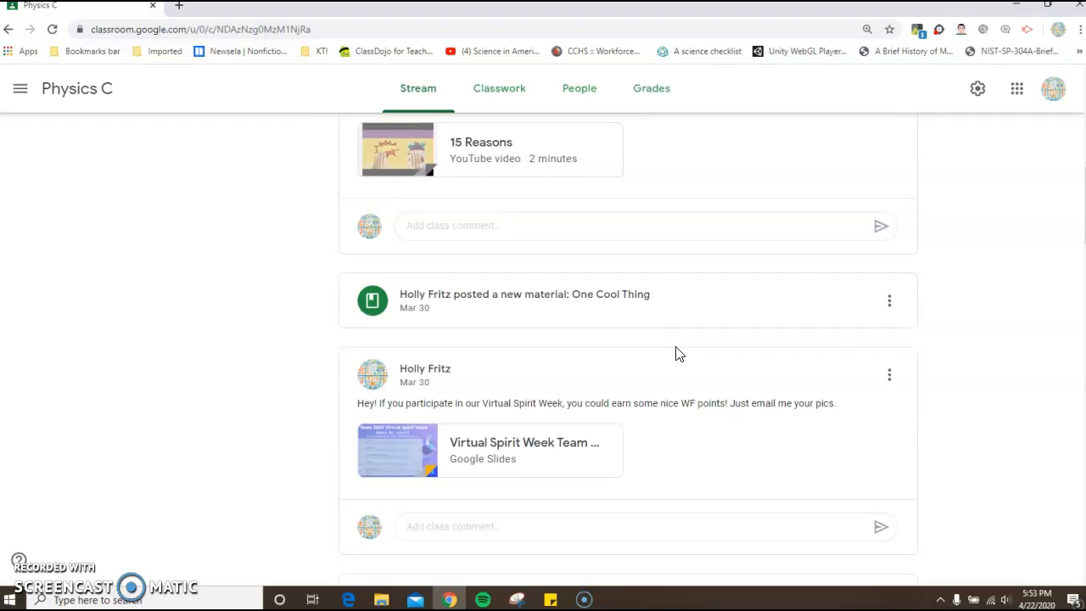
scroll(676, 353, down, 5)
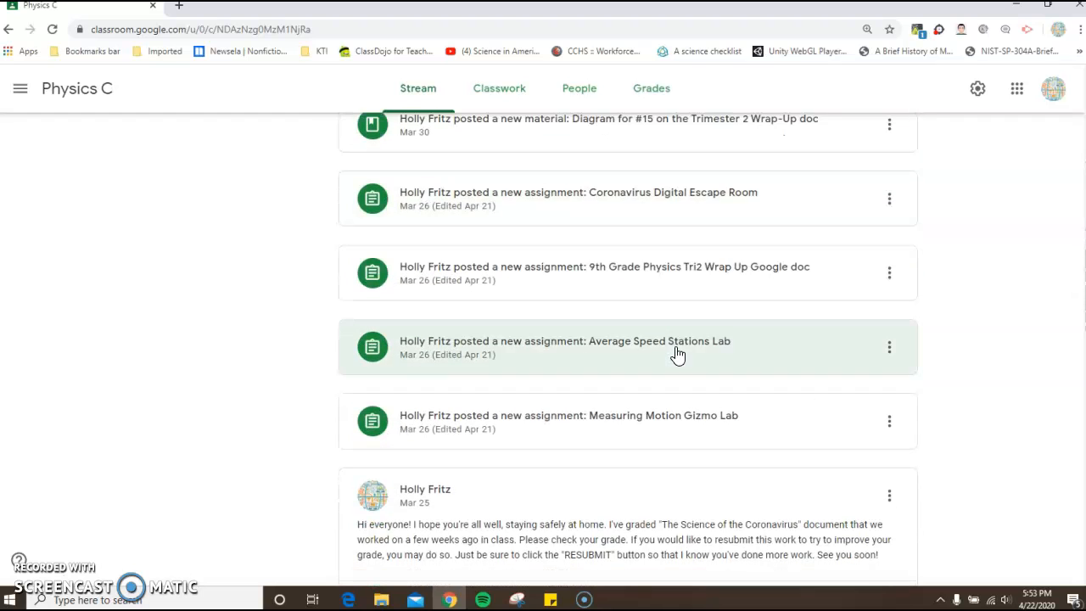
scroll(676, 353, down, 4)
scroll(676, 352, down, 5)
scroll(677, 353, down, 6)
scroll(676, 352, down, 5)
scroll(677, 353, up, 3)
scroll(676, 353, up, 15)
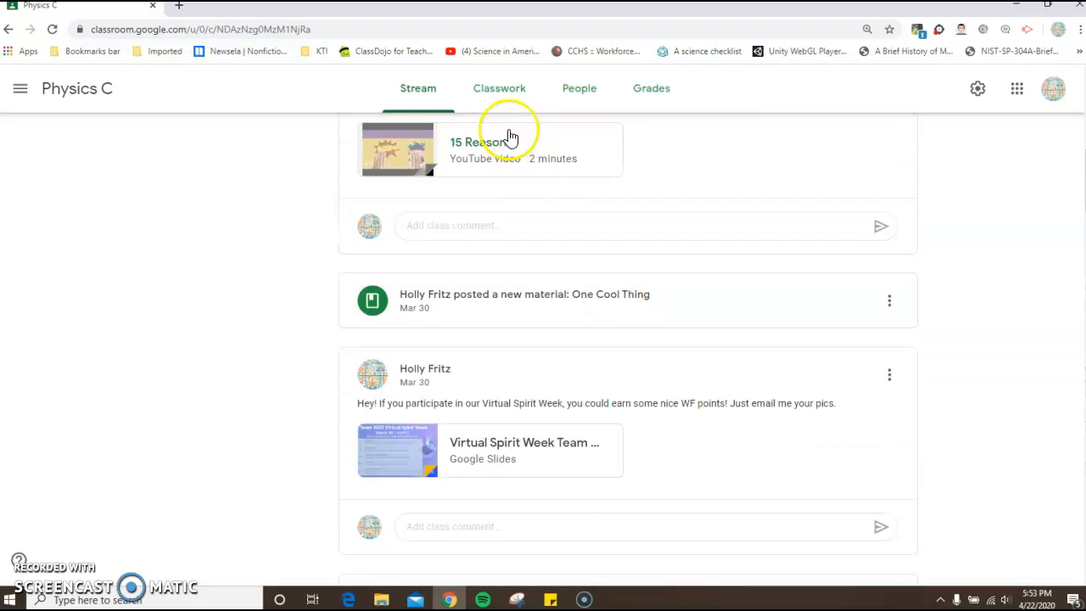
- Open the Physics C classwork and review how its assignments and materials are organized by topic
click(498, 98)
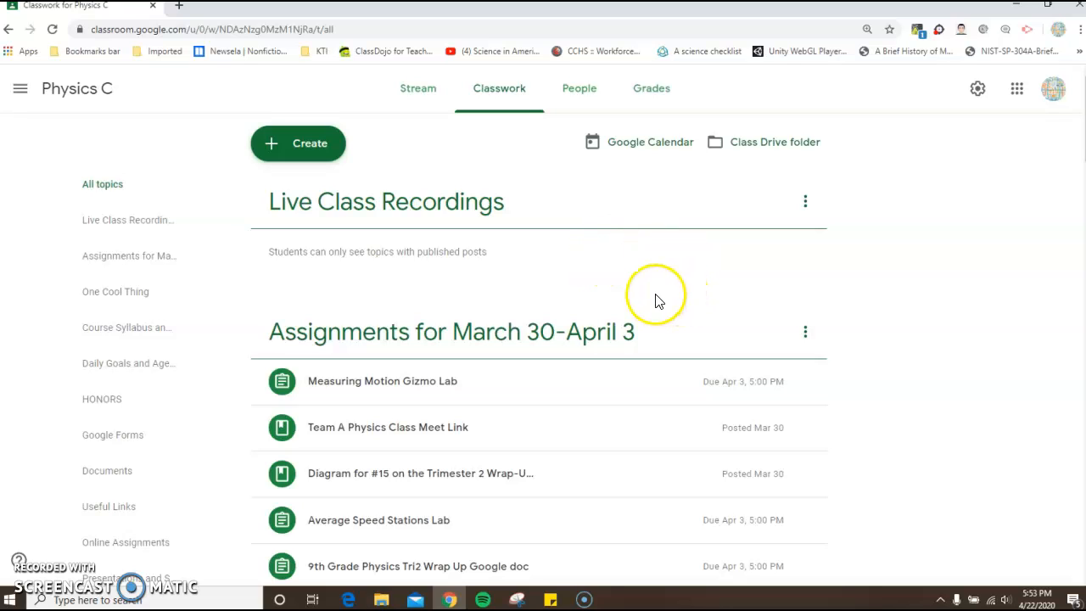
scroll(669, 325, down, 1)
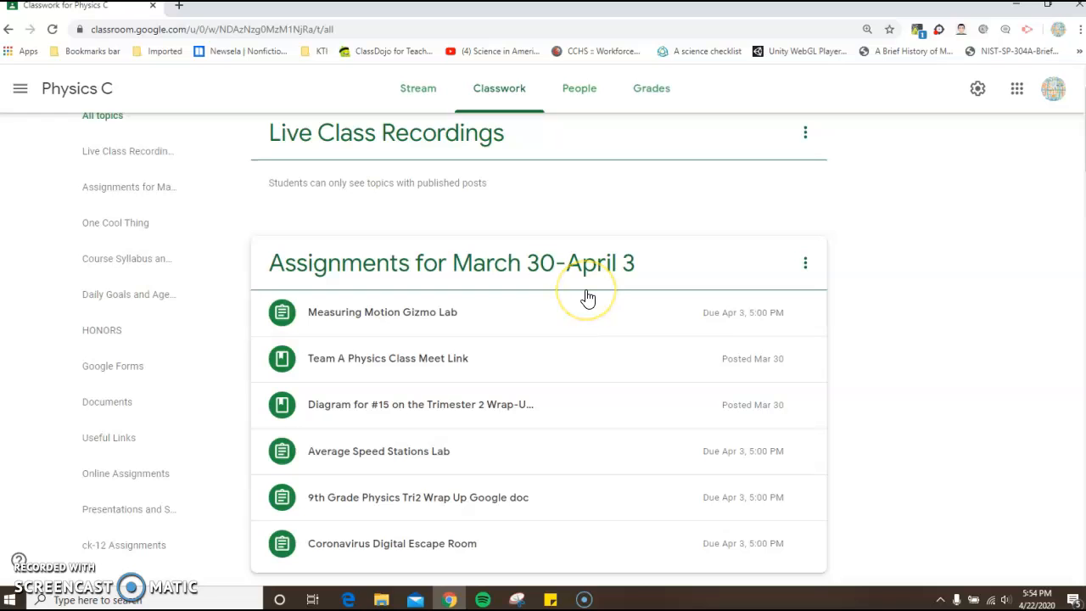
scroll(588, 299, down, 6)
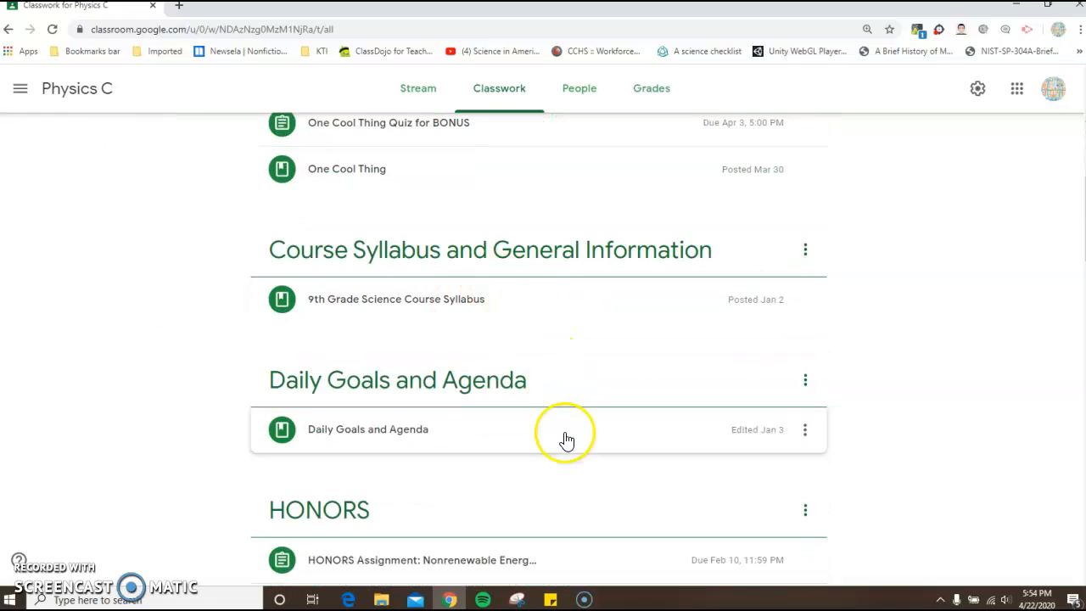
scroll(560, 435, down, 2)
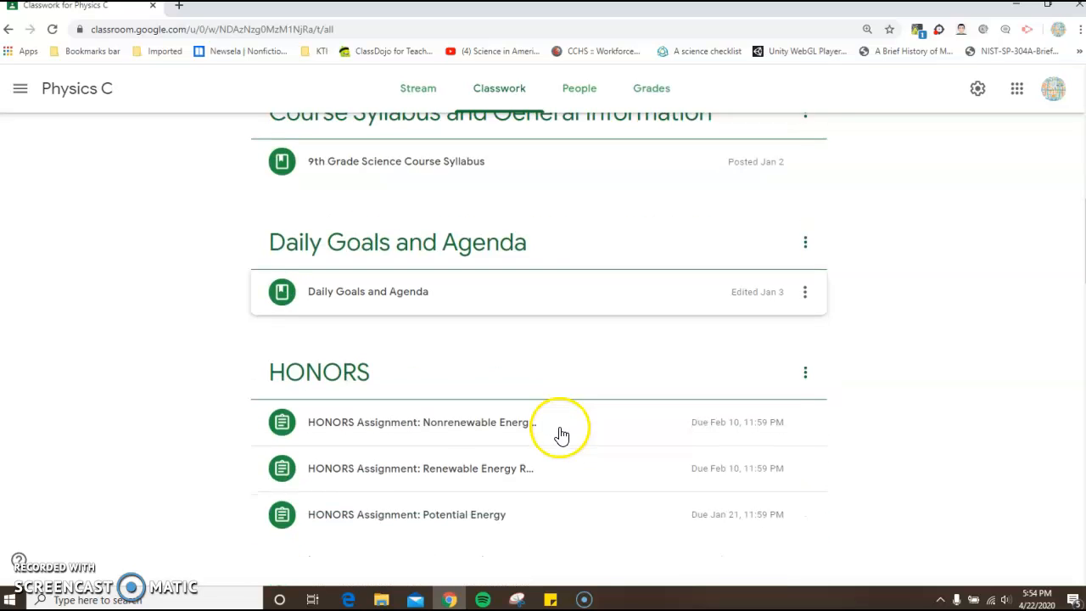
scroll(555, 322, down, 4)
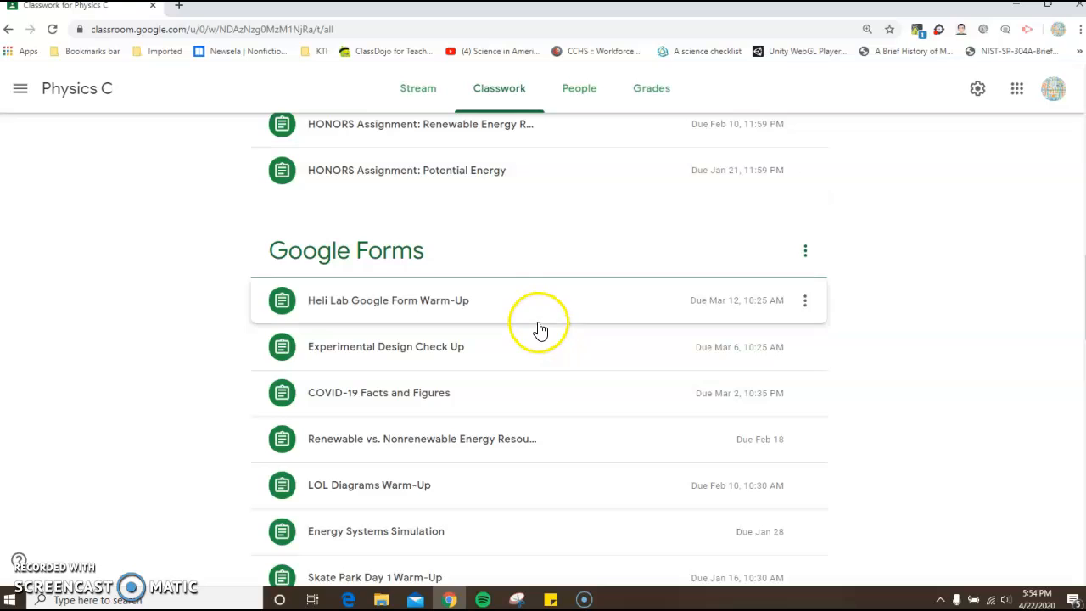
scroll(538, 331, down, 4)
scroll(540, 332, down, 7)
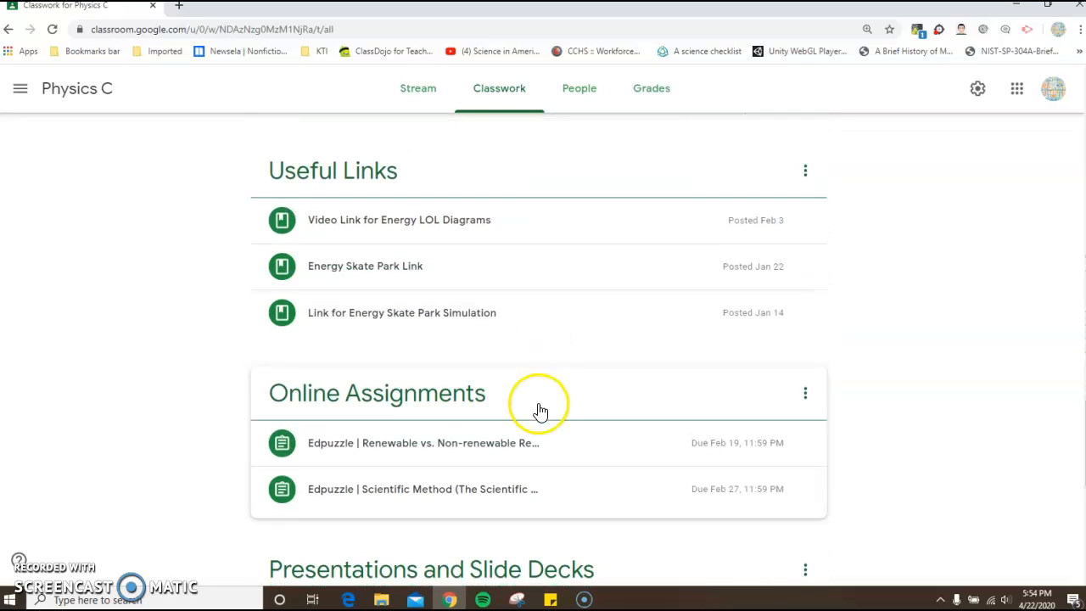
scroll(535, 409, down, 2)
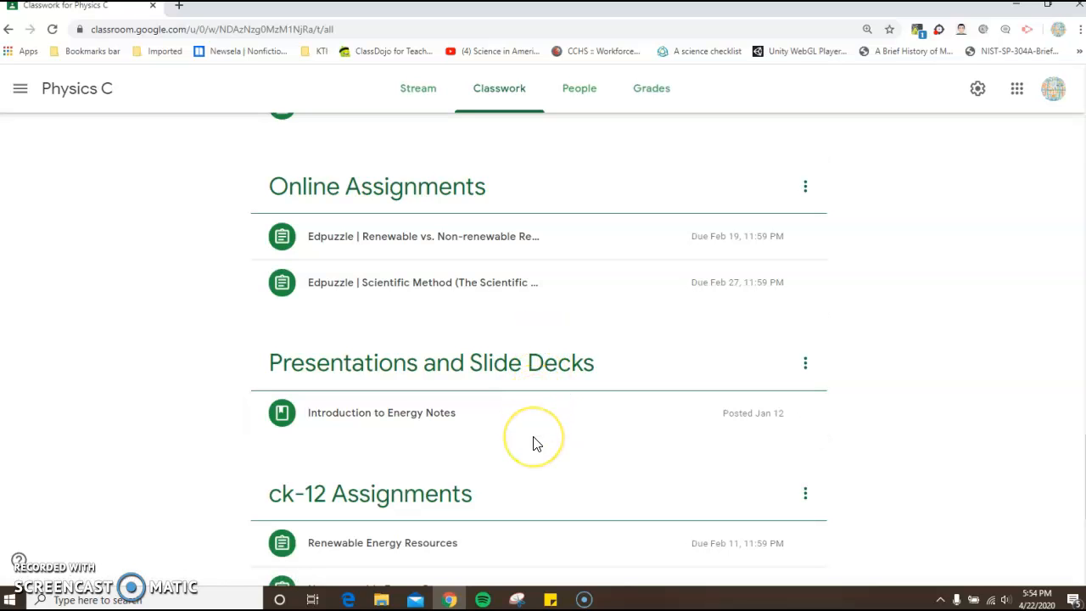
scroll(536, 423, down, 3)
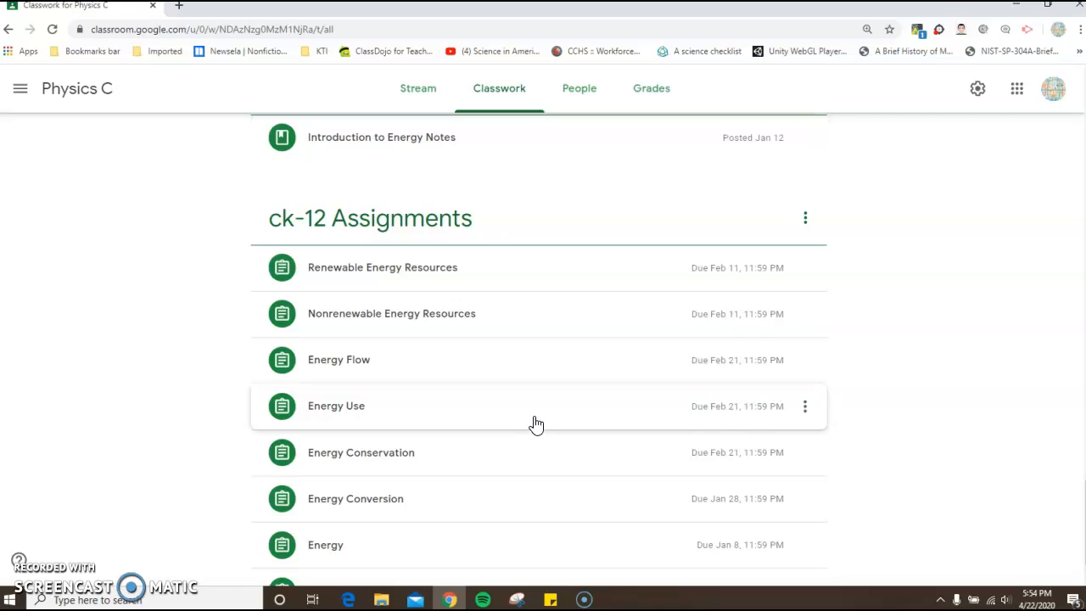
scroll(536, 423, down, 1)
scroll(536, 423, up, 10)
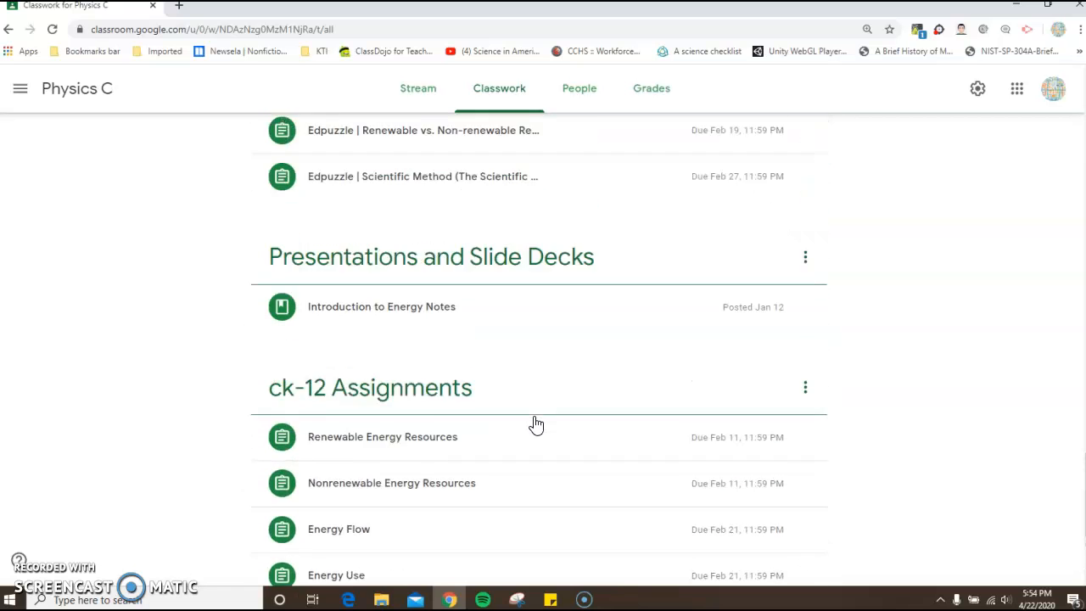
scroll(536, 423, up, 15)
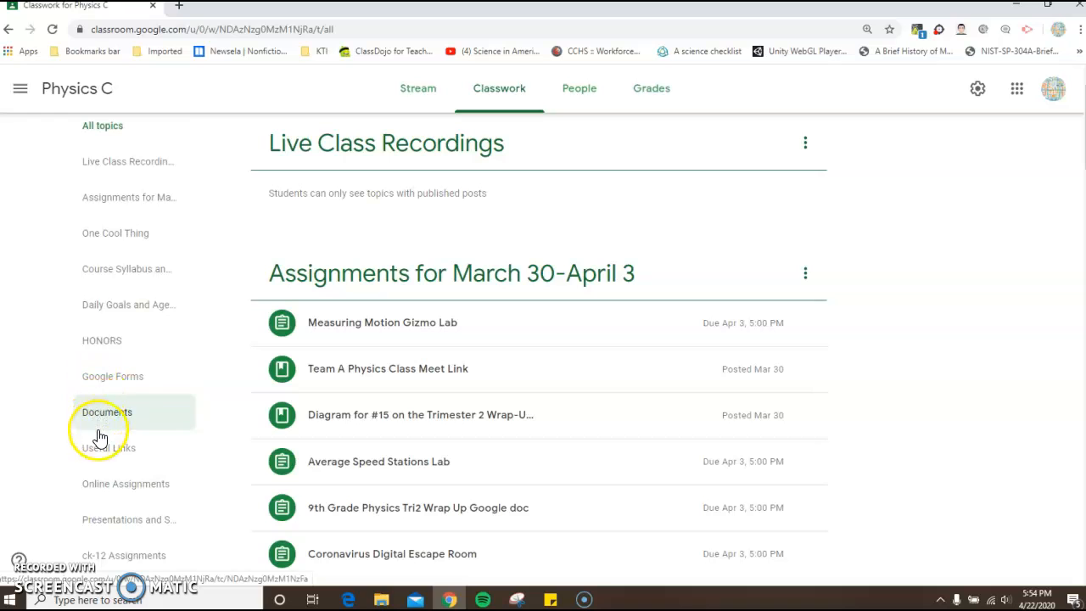
- Show only the Online Assignments topic in the Physics C classwork and look over its posts
click(116, 485)
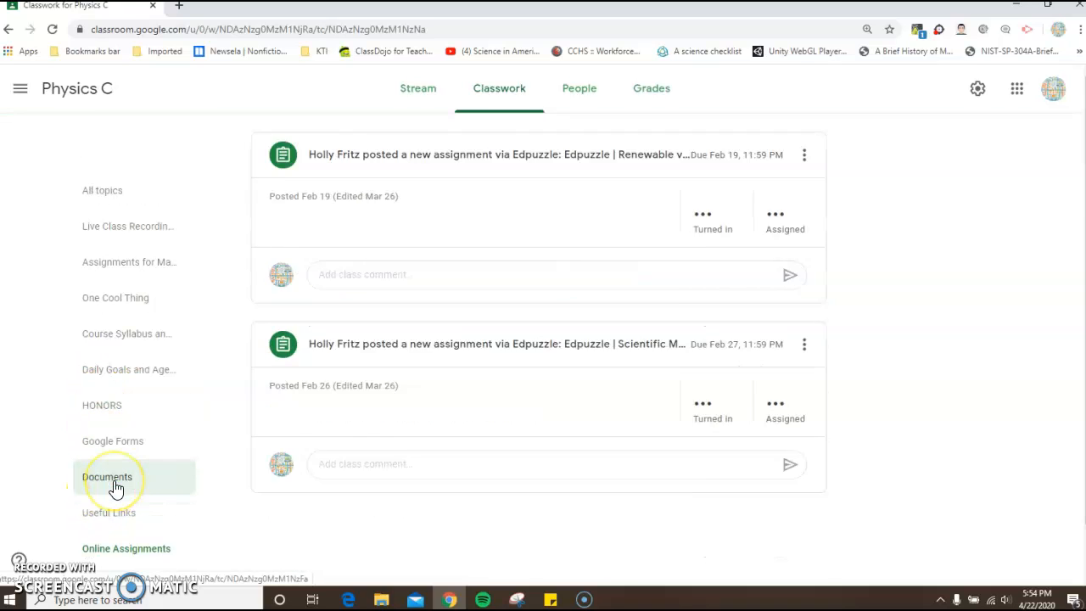
scroll(484, 305, down, 2)
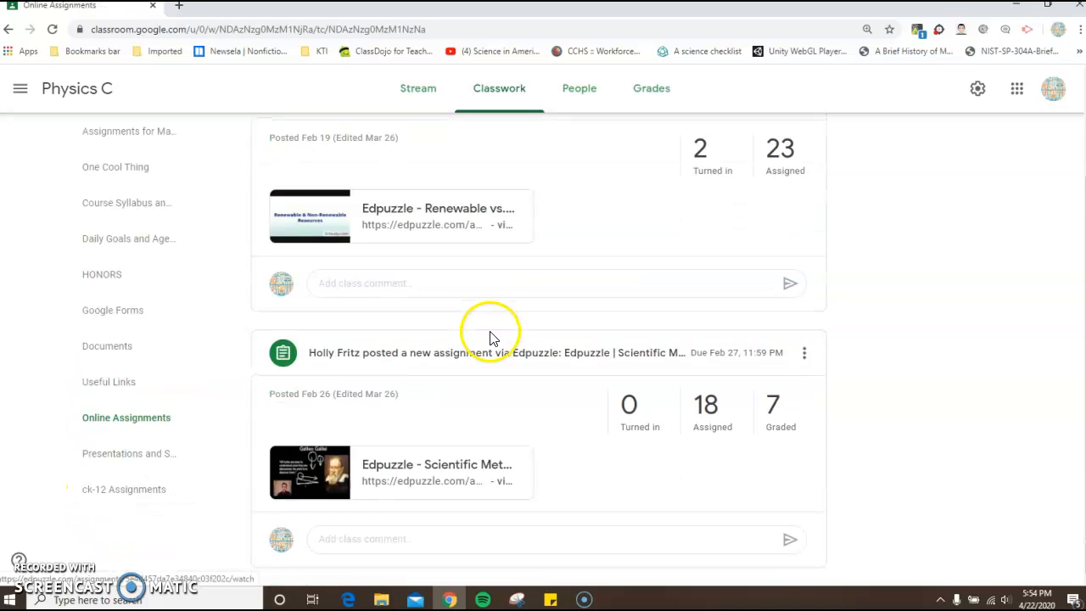
scroll(489, 337, up, 2)
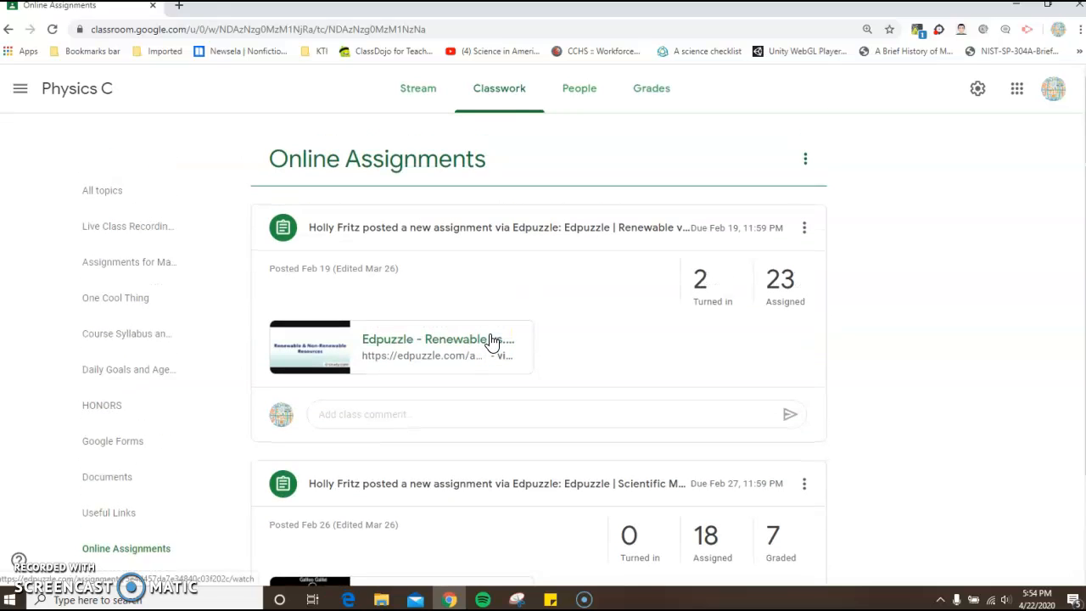
- Open the Physics C people list and look through its teachers and student roster
click(573, 93)
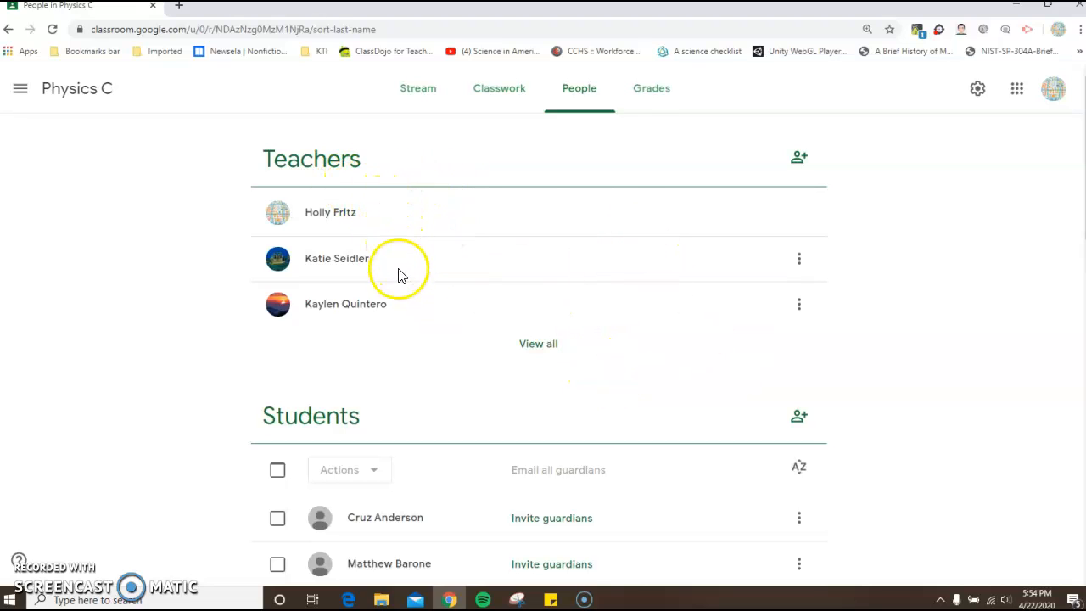
scroll(404, 312, down, 2)
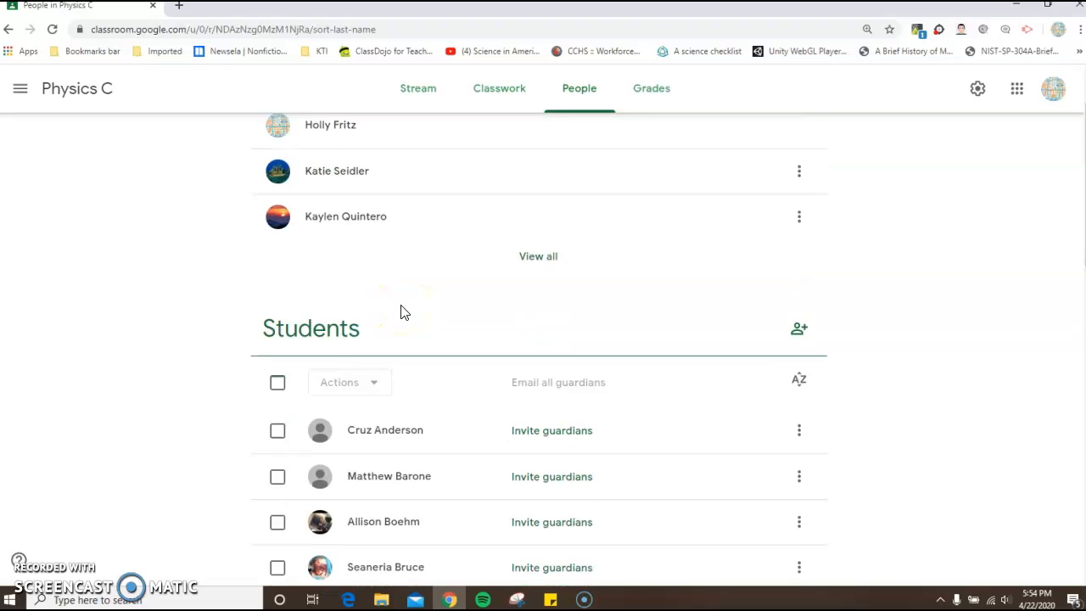
scroll(631, 371, down, 2)
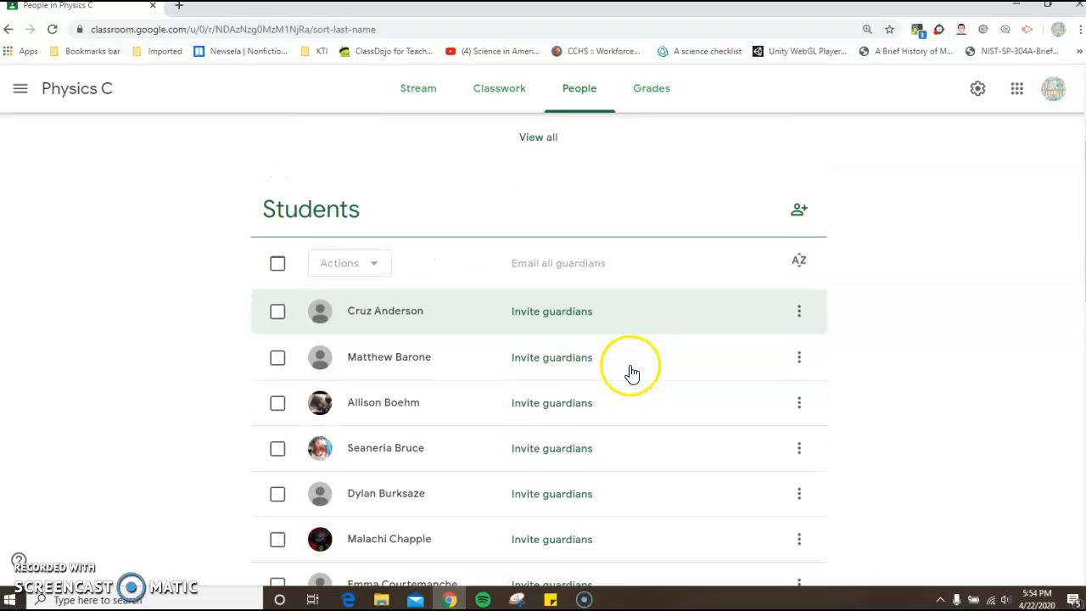
scroll(650, 293, down, 3)
scroll(653, 293, down, 1)
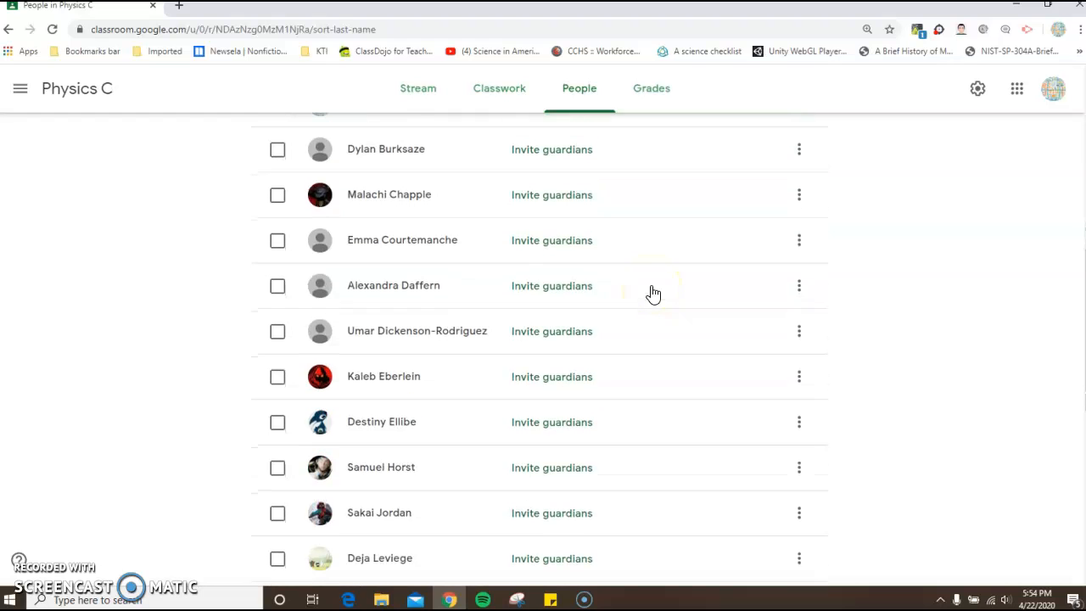
scroll(653, 294, down, 3)
scroll(653, 294, down, 3)
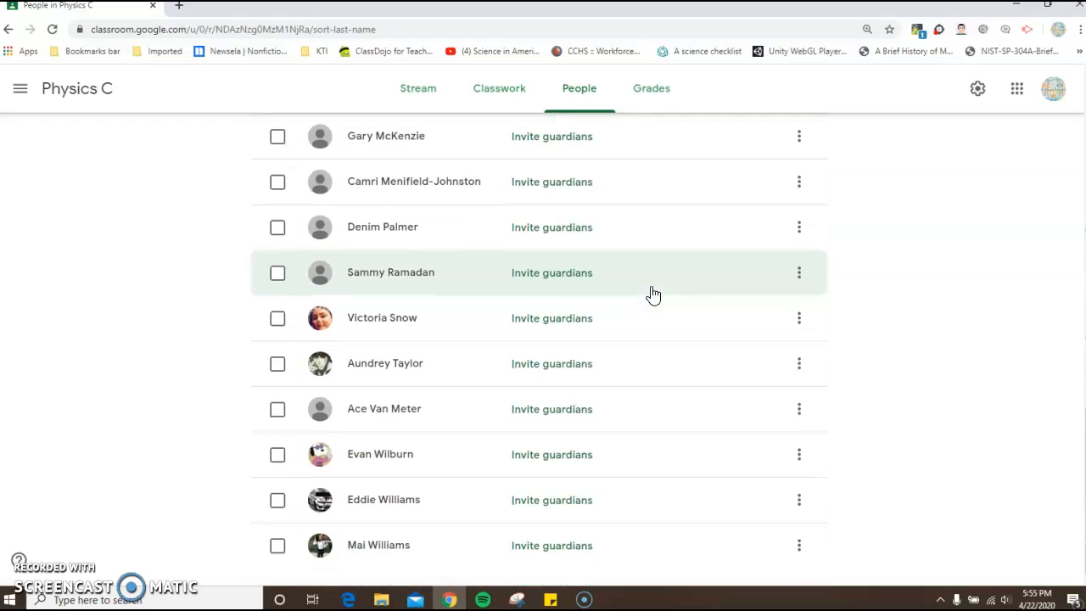
scroll(654, 293, up, 6)
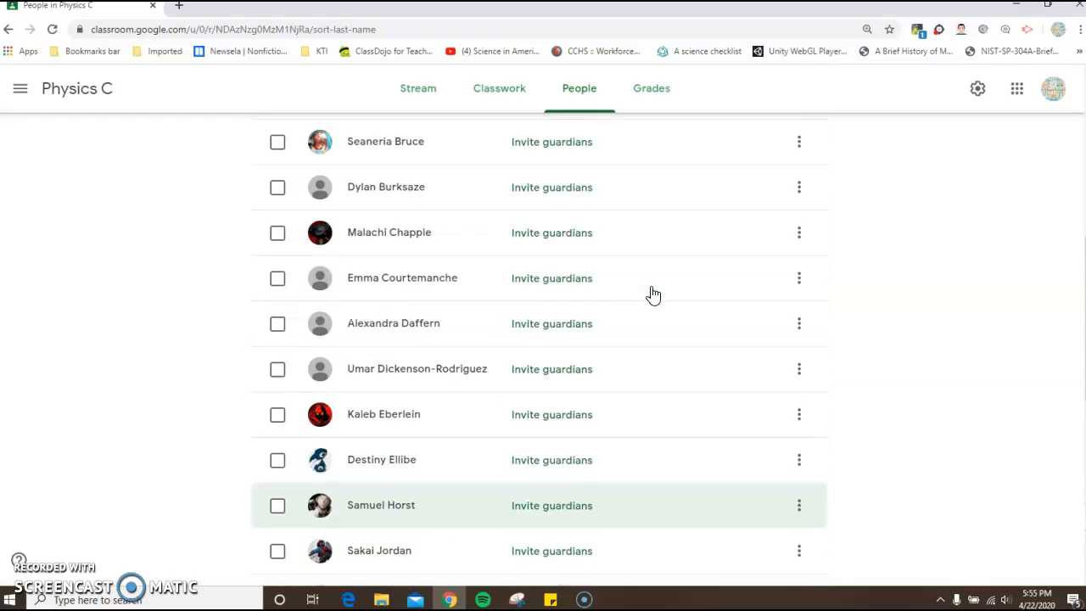
scroll(654, 294, up, 4)
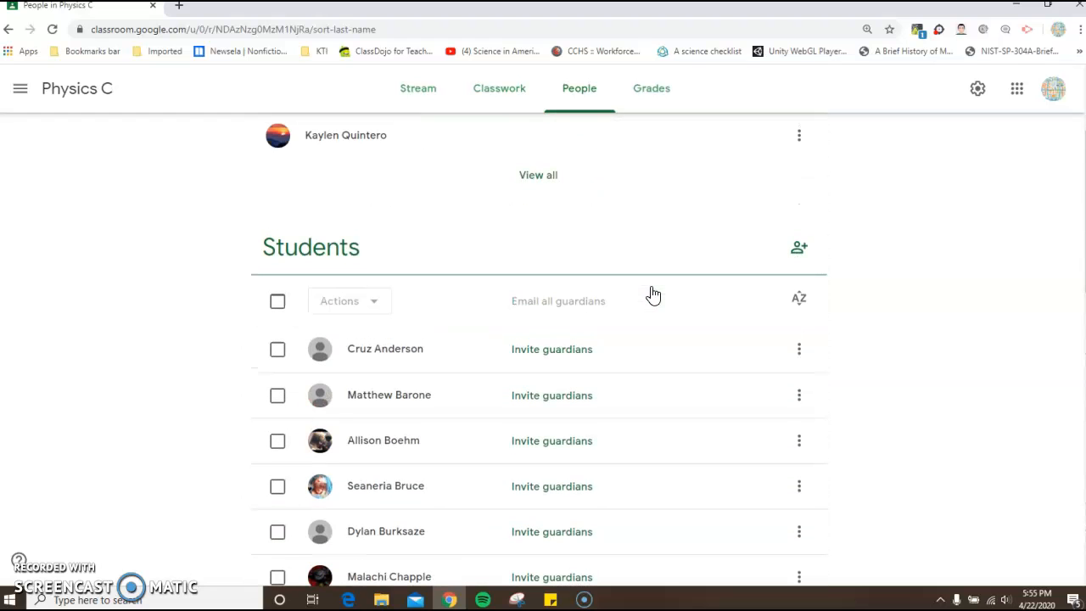
- Start an email to all Physics C students with everyone in Bcc, and discard the draft
click(277, 304)
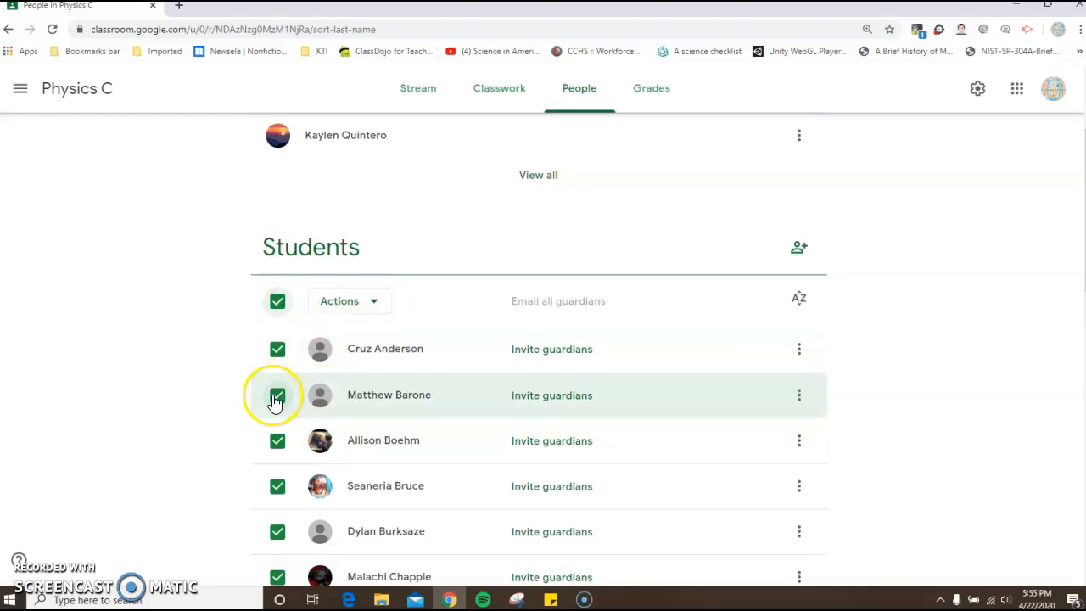
click(377, 303)
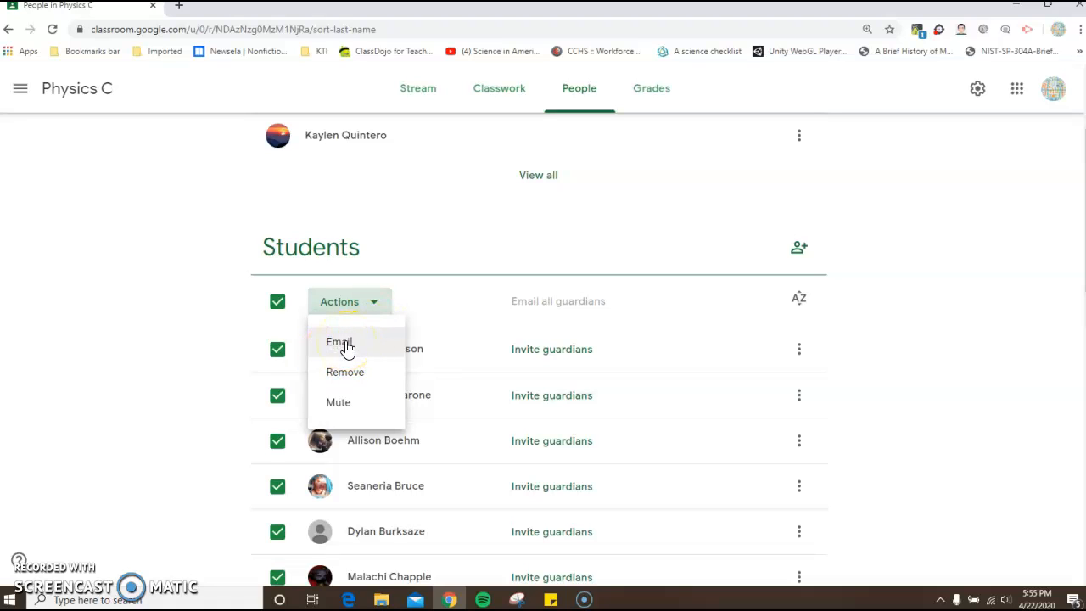
click(347, 348)
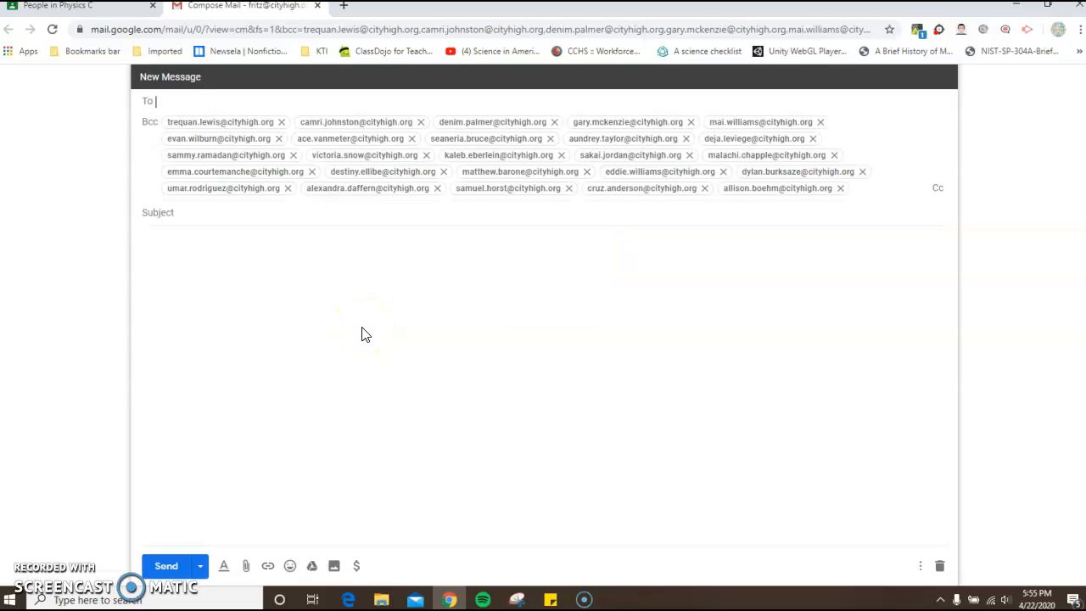
click(190, 116)
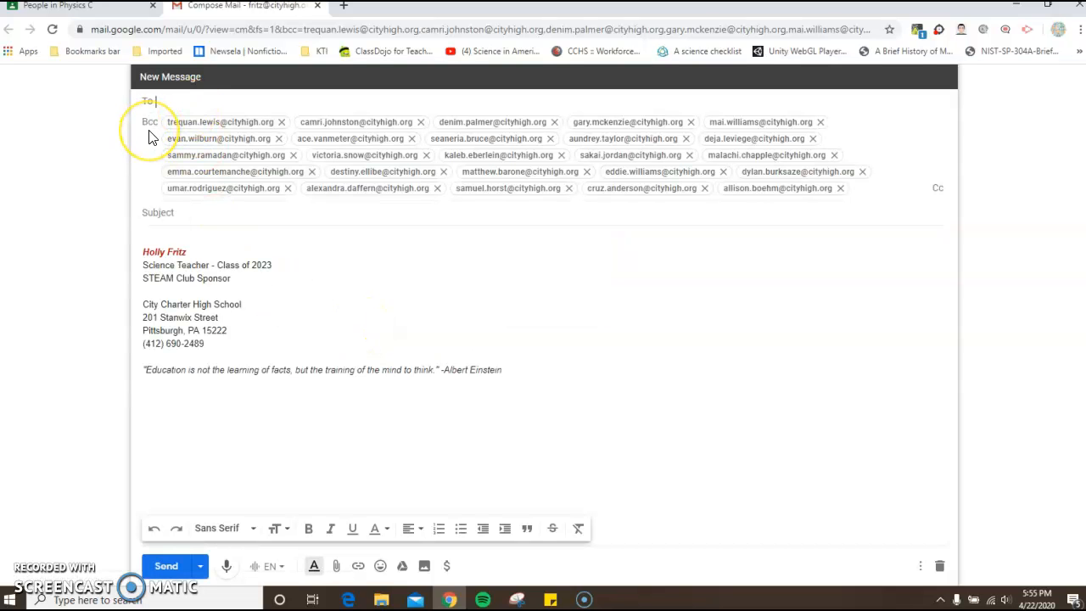
click(171, 102)
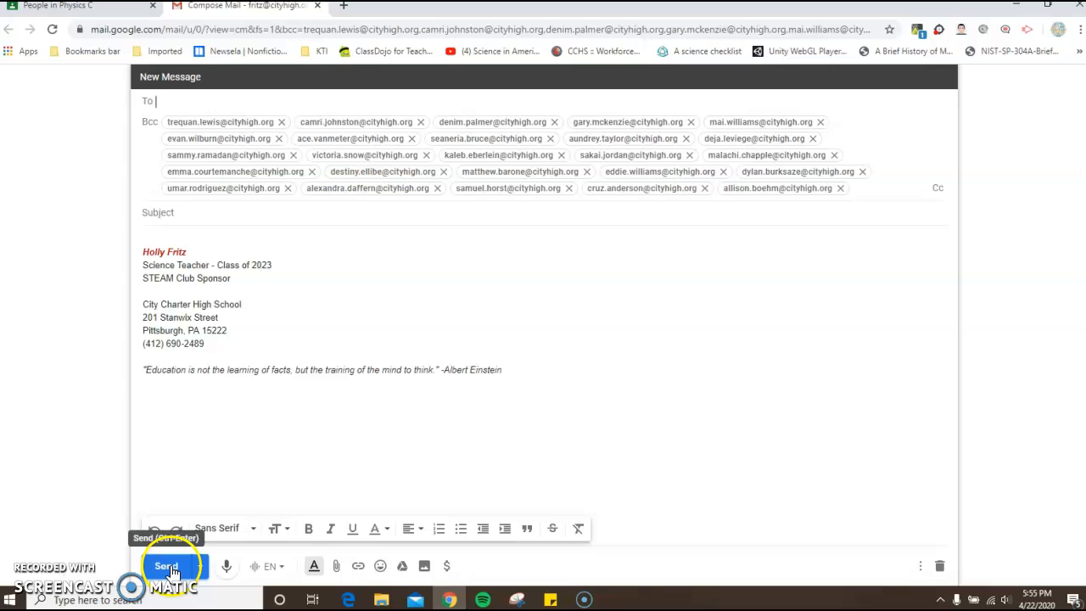
click(941, 567)
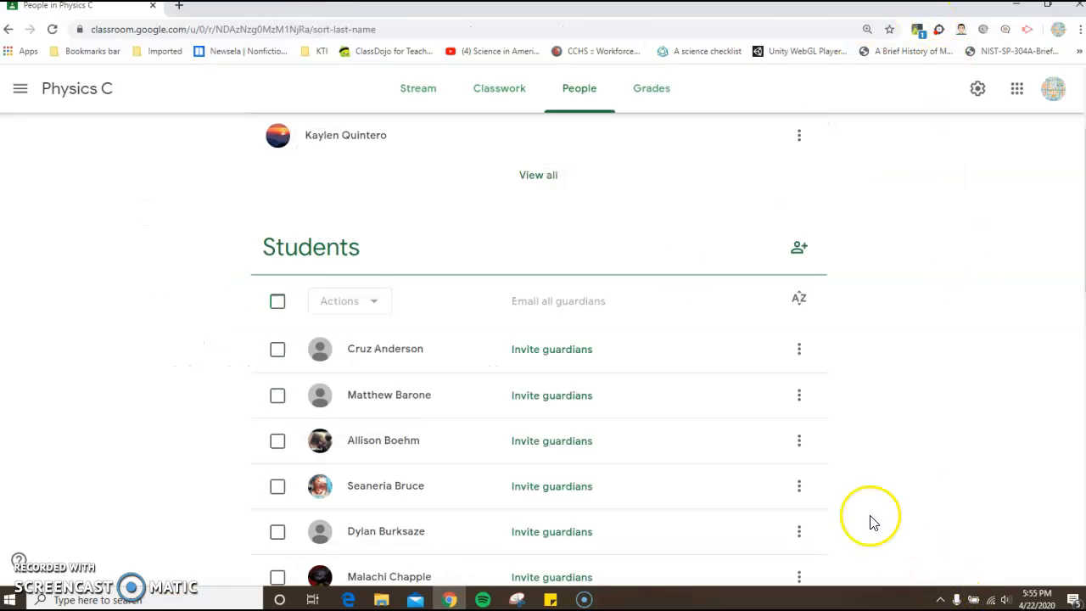
- Select only the first student on the Physics C roster, clear that selection and look over the people list
click(276, 352)
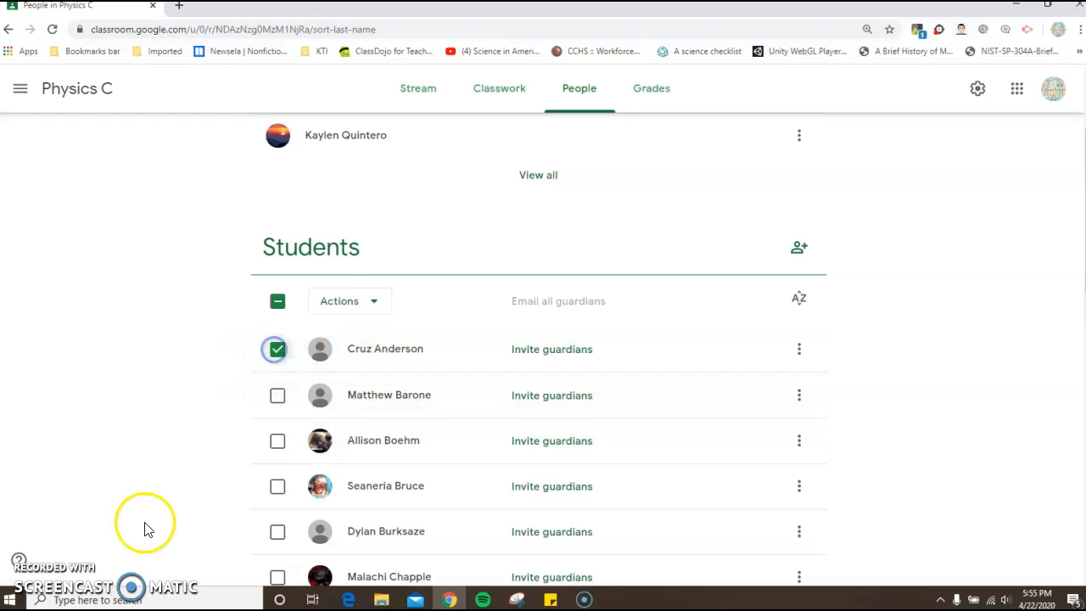
click(275, 354)
scroll(602, 368, down, 5)
scroll(606, 371, down, 6)
scroll(605, 371, up, 3)
scroll(606, 370, up, 10)
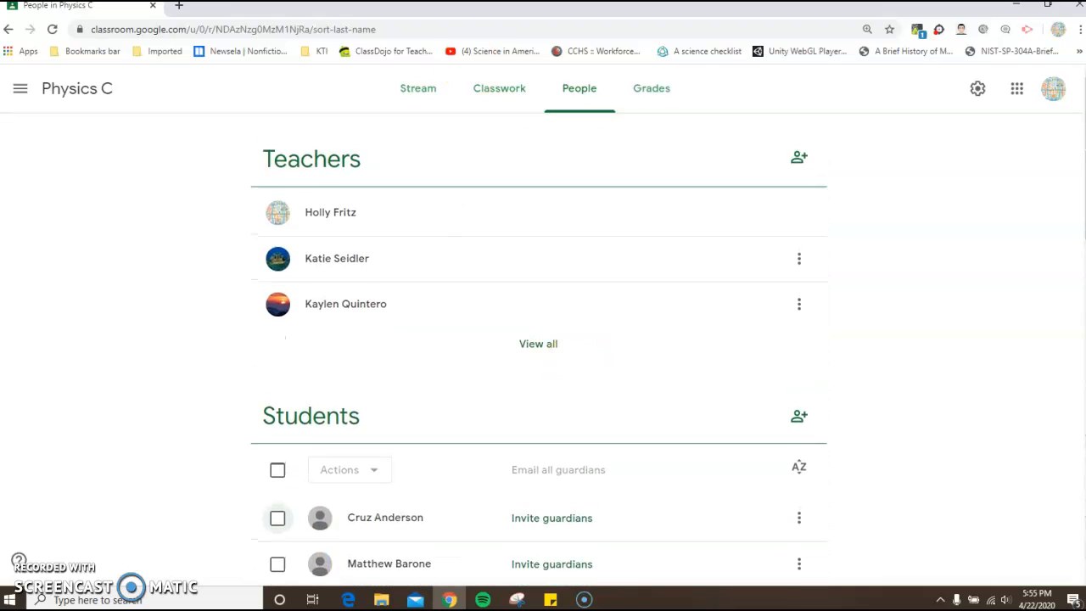
- Open the full view of the 9th Grade Physics Tri2 Wrap Up Google doc assignment from the Physics C classwork
click(497, 95)
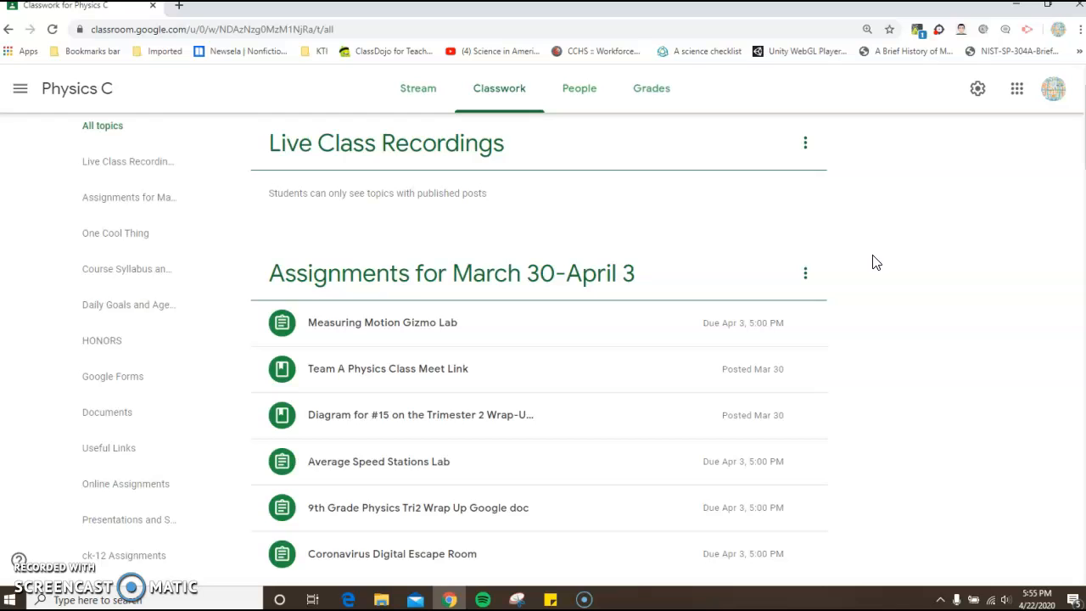
scroll(876, 262, down, 2)
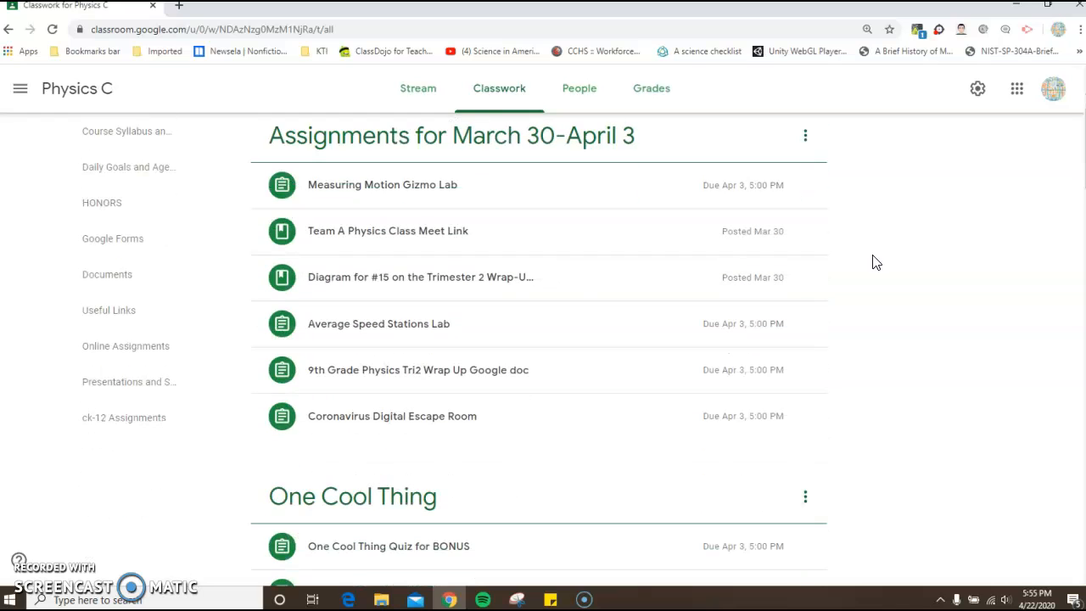
click(391, 372)
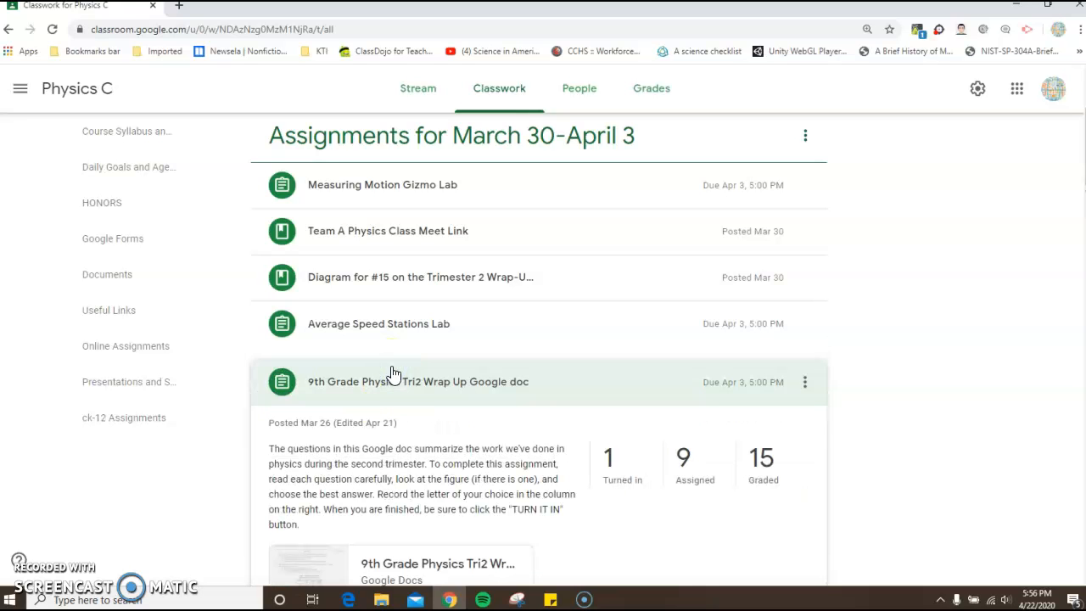
scroll(390, 422, down, 3)
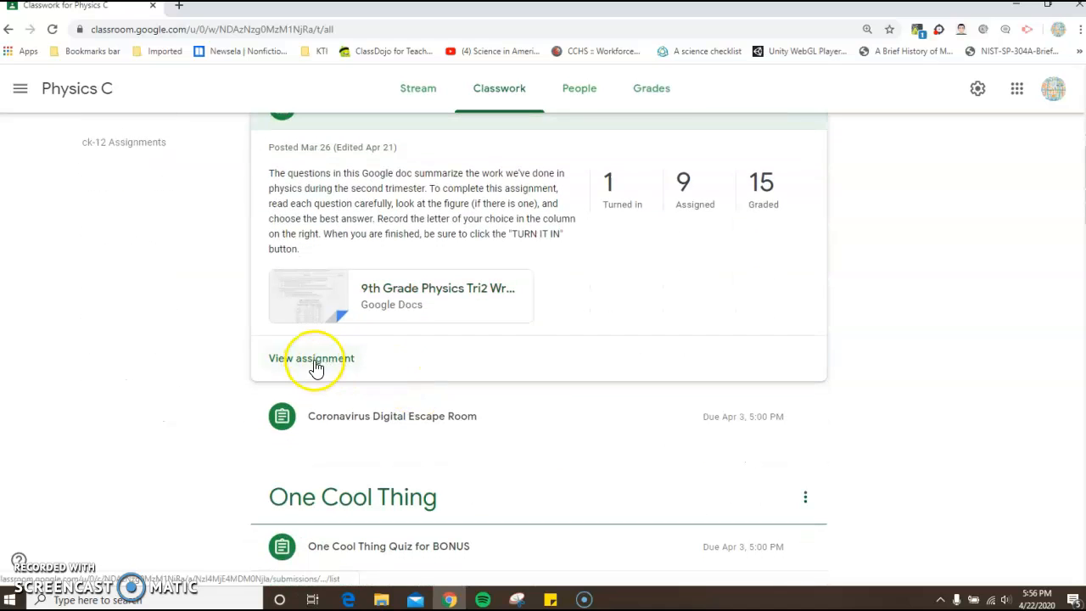
click(313, 360)
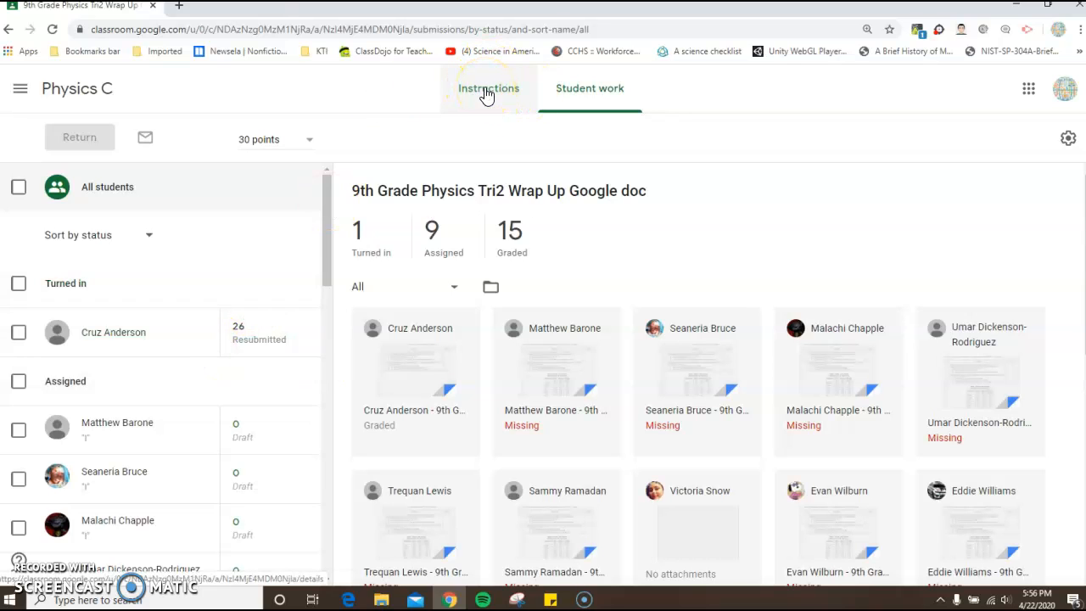
- View the assignment's instructions, and return to the student work to look through all the submissions
click(487, 93)
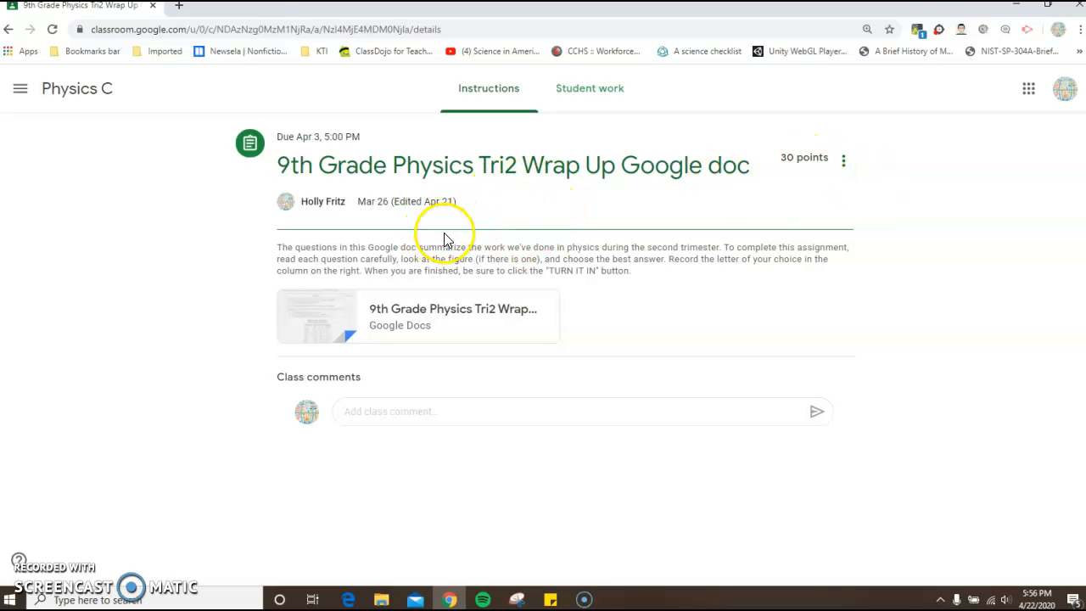
click(575, 97)
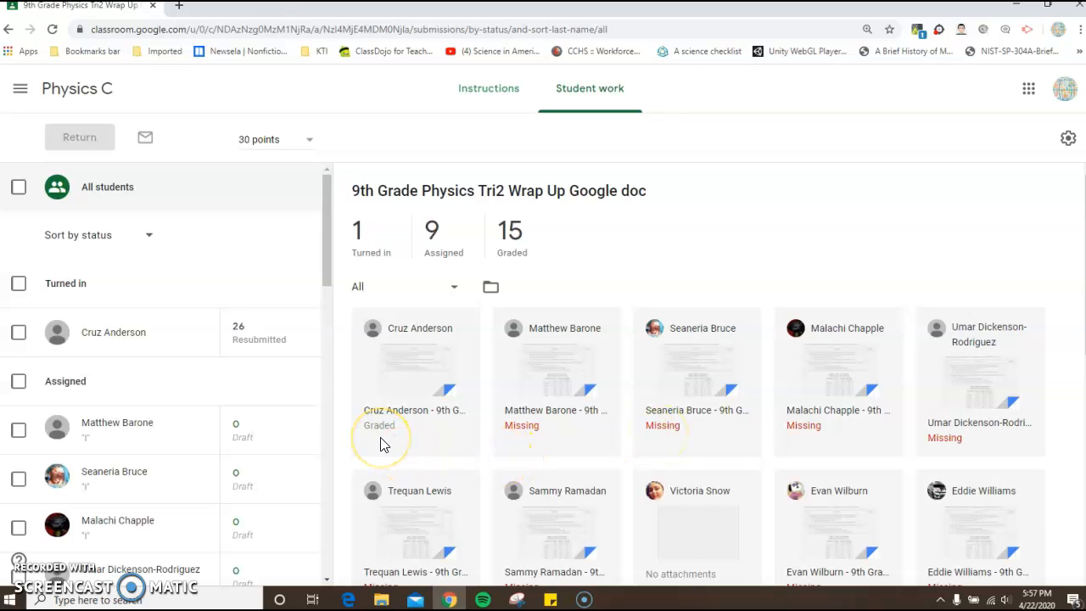
scroll(380, 444, down, 3)
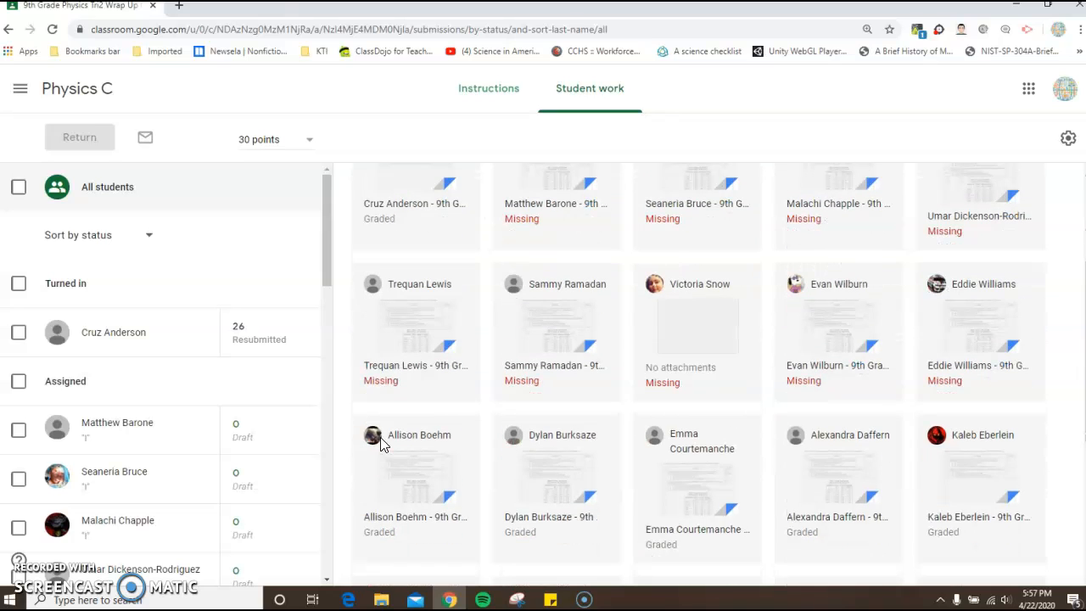
scroll(380, 444, down, 2)
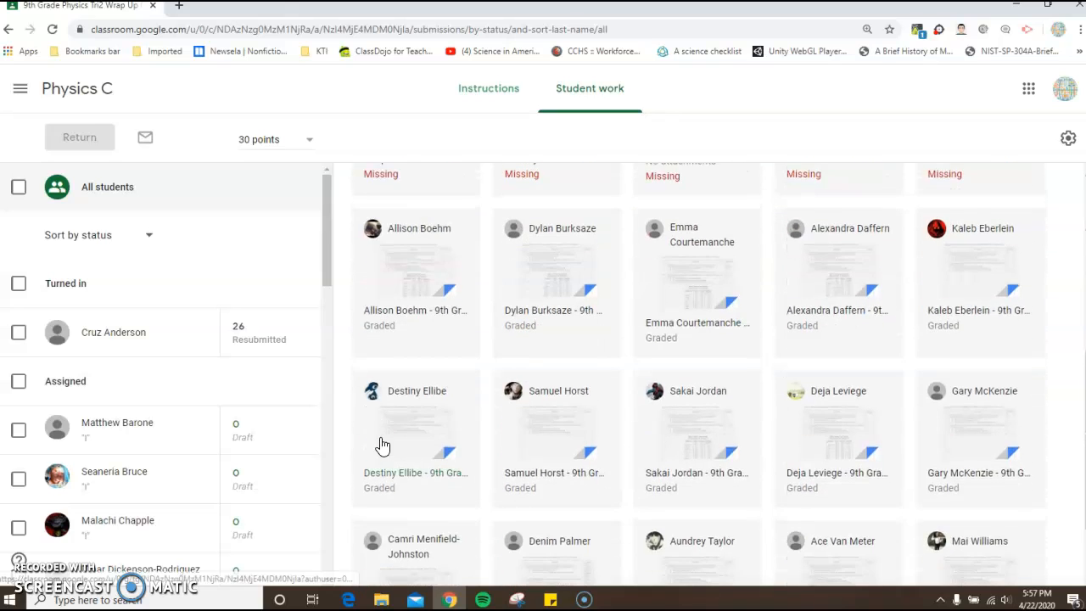
scroll(382, 443, down, 1)
click(567, 421)
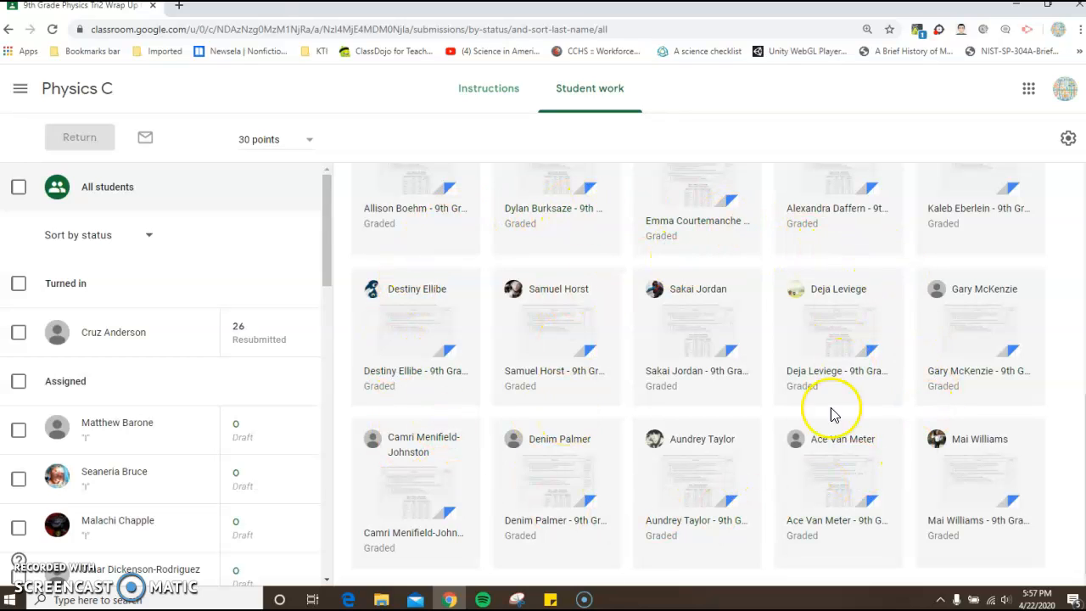
scroll(480, 361, up, 5)
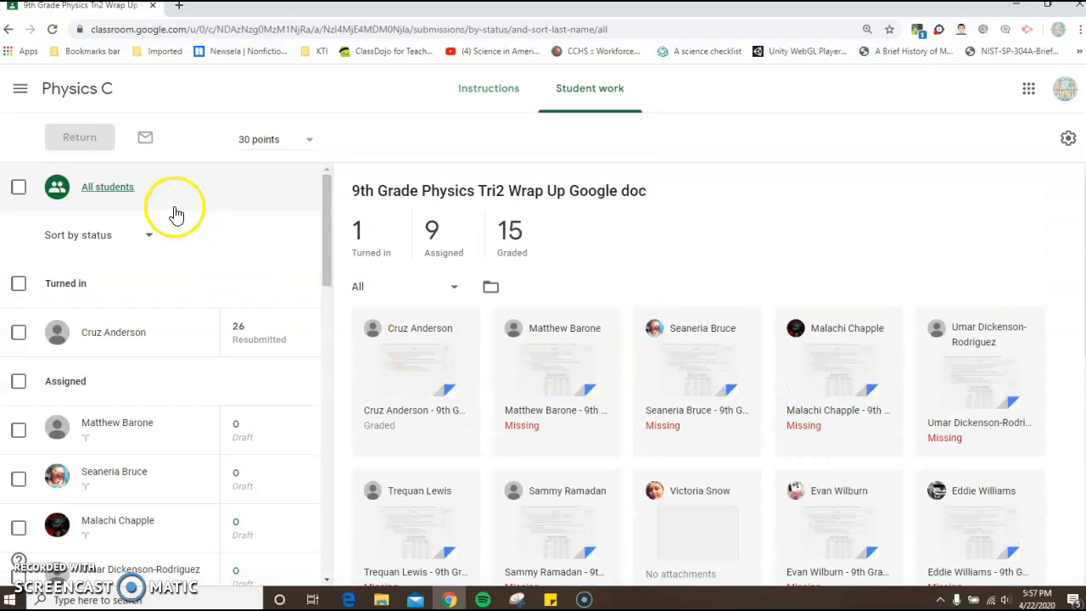
- Check the sorting options for the assignment's student list, keep Sort by status and look through the grades
drag(322, 221, 325, 231)
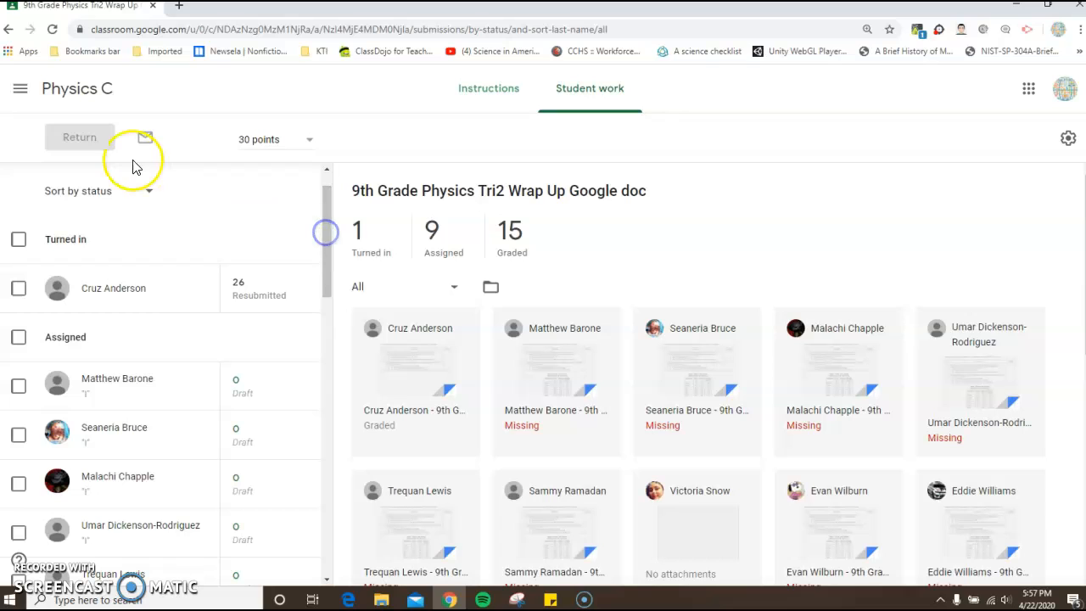
click(151, 196)
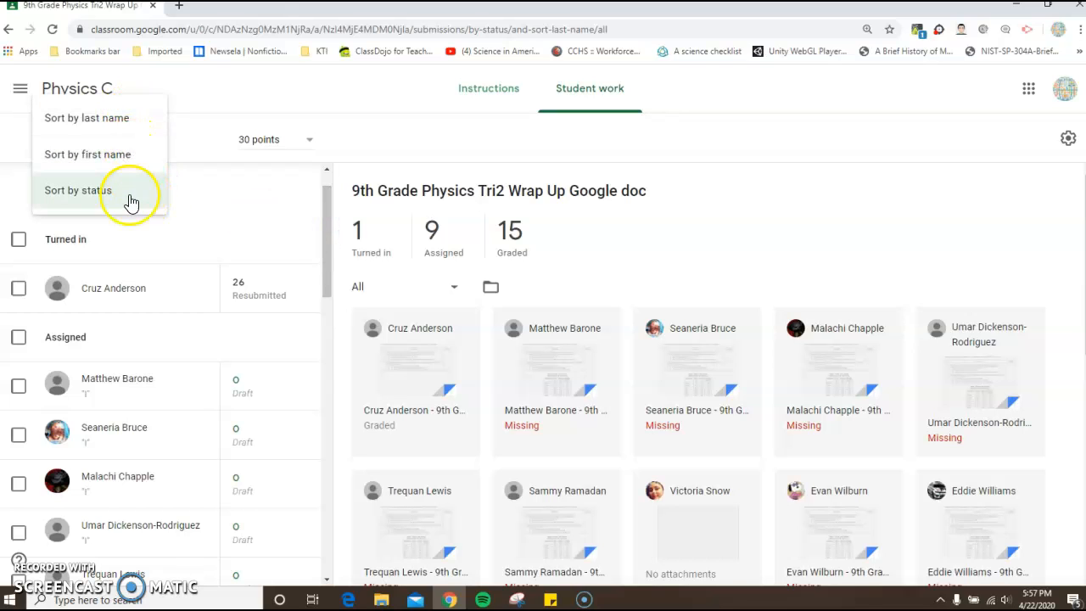
click(127, 201)
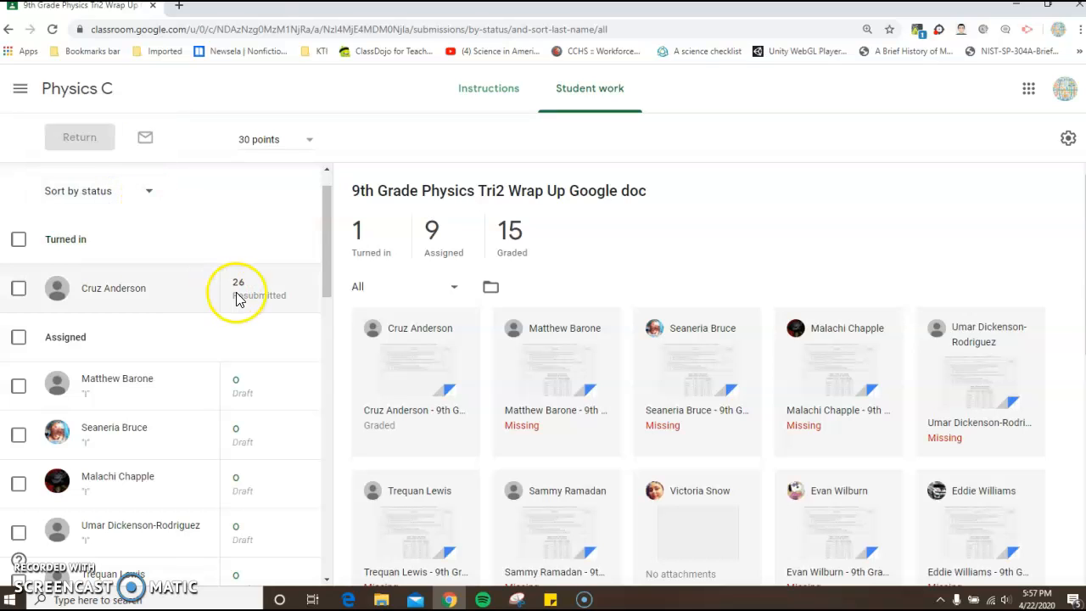
click(329, 247)
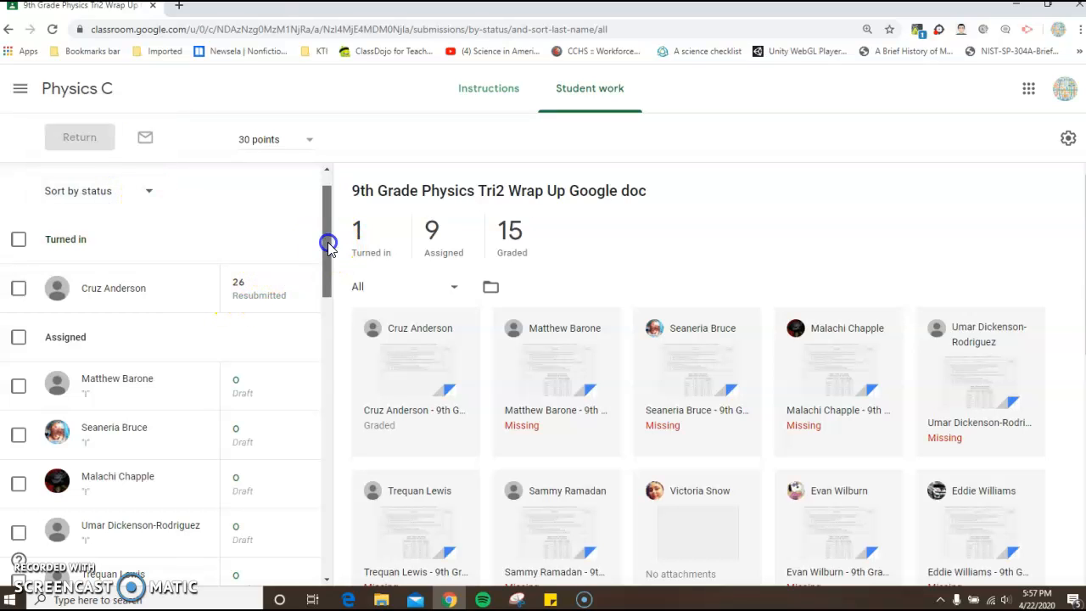
drag(328, 244, 311, 171)
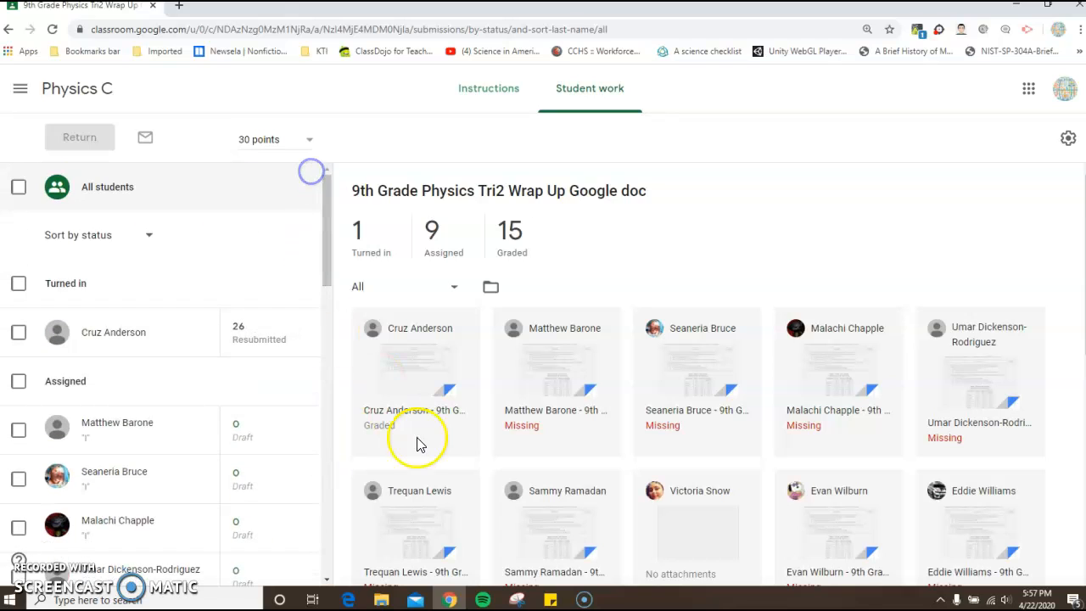
- Open the resubmitted Tri2 Wrap Up document and look through the student's answers
click(412, 367)
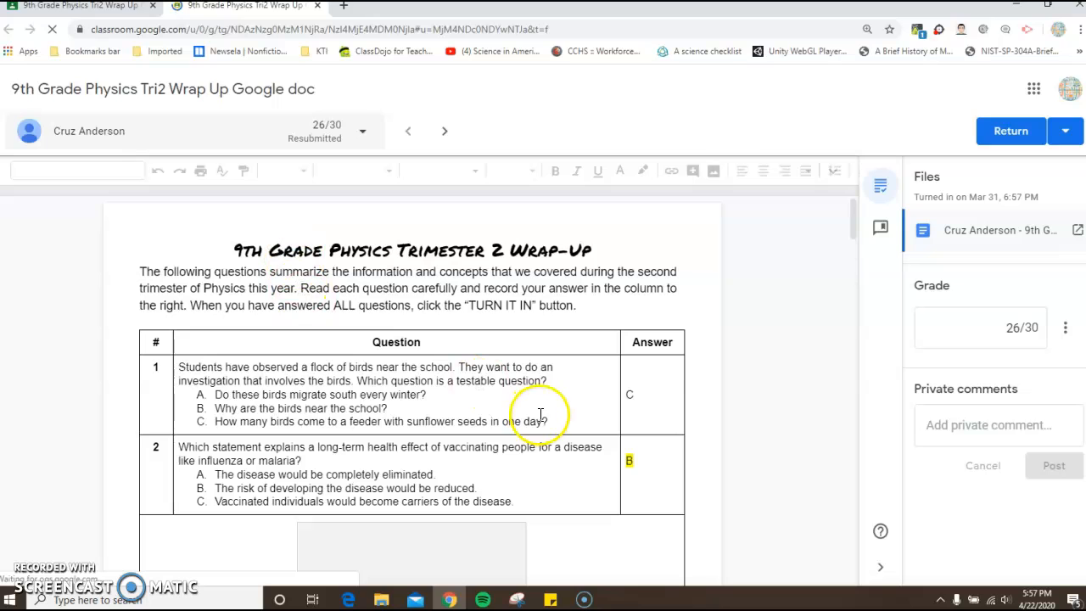
scroll(640, 396, down, 5)
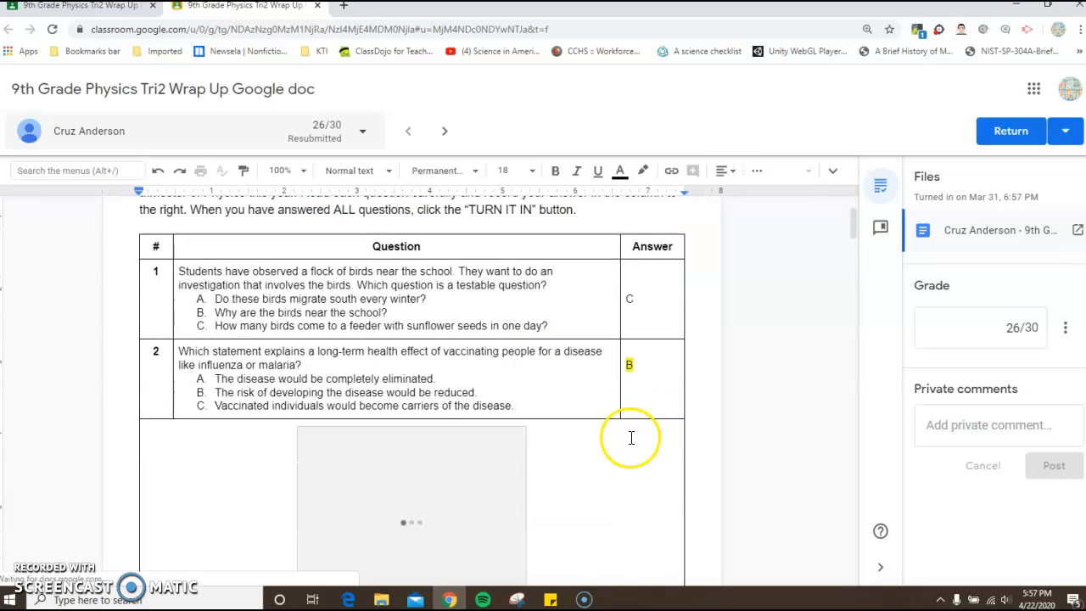
scroll(623, 356, down, 3)
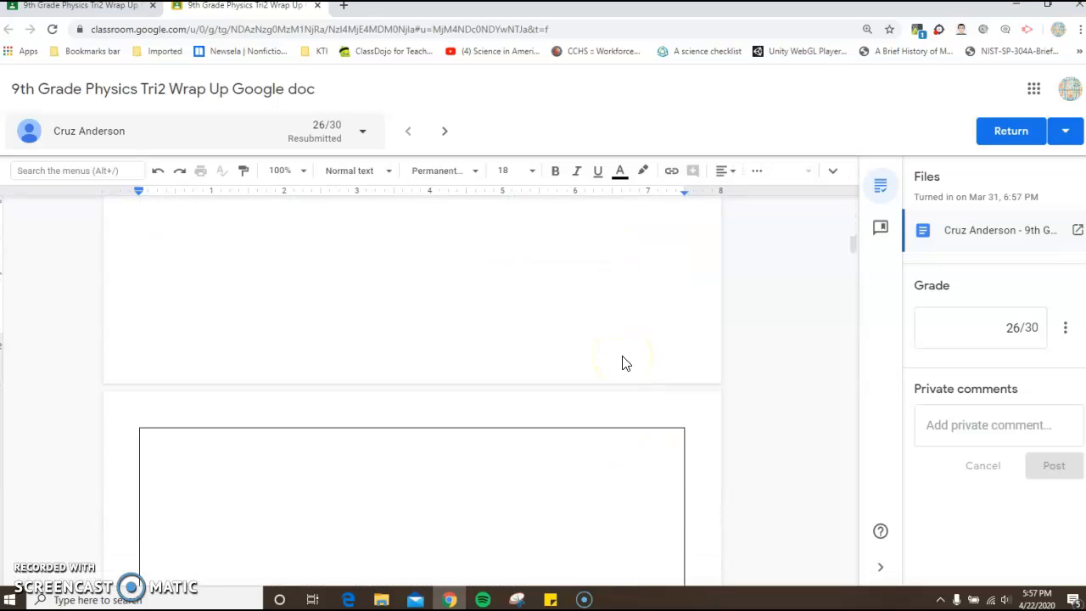
scroll(625, 353, down, 6)
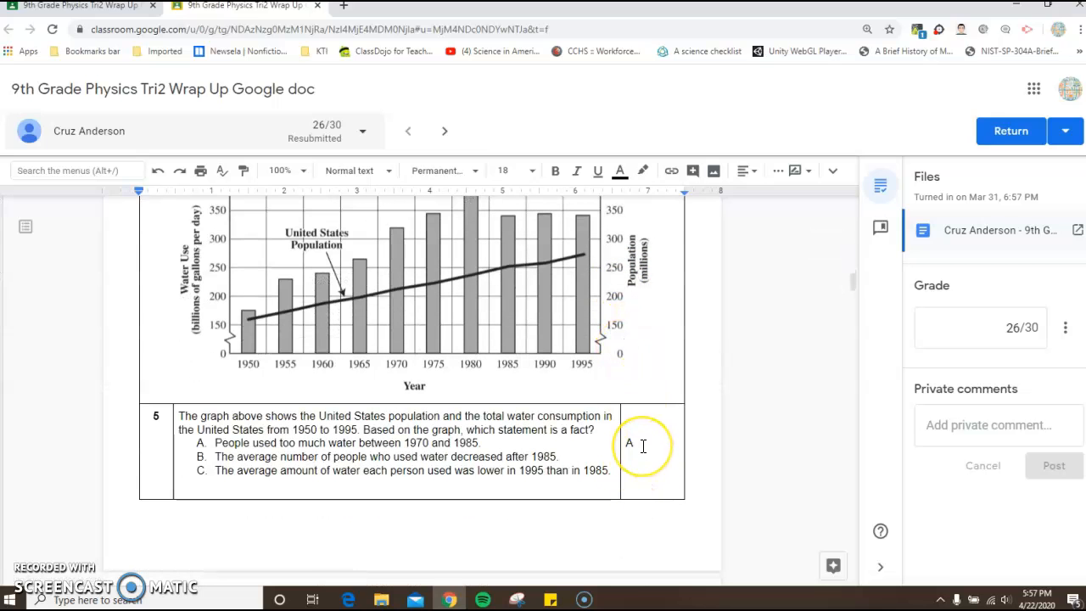
scroll(643, 446, down, 3)
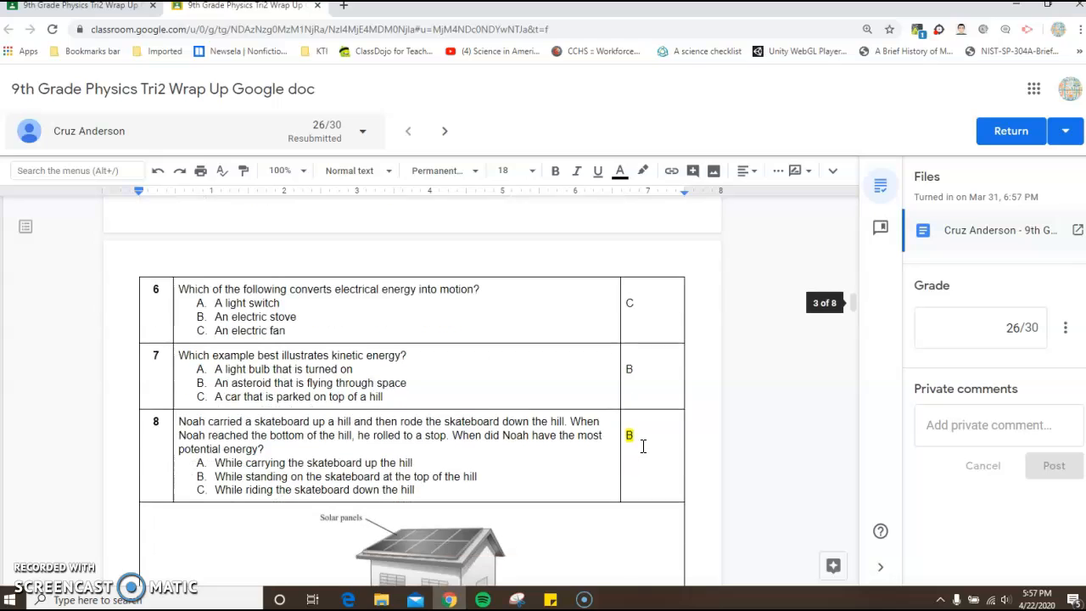
- Open the submission's grade for editing, return to the start of the document and open the list of students to switch between
click(993, 330)
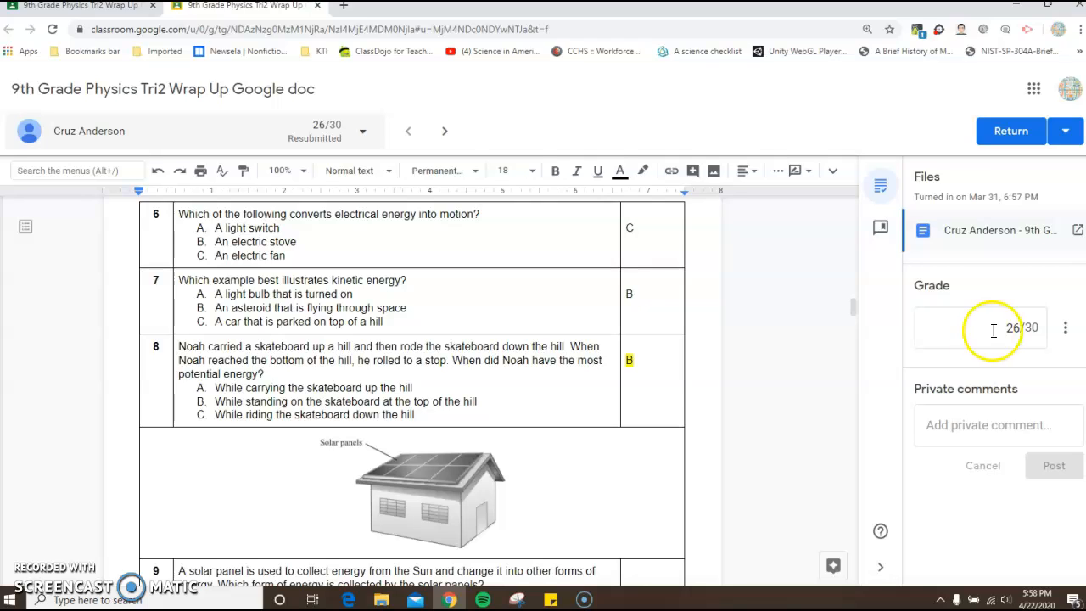
click(1001, 330)
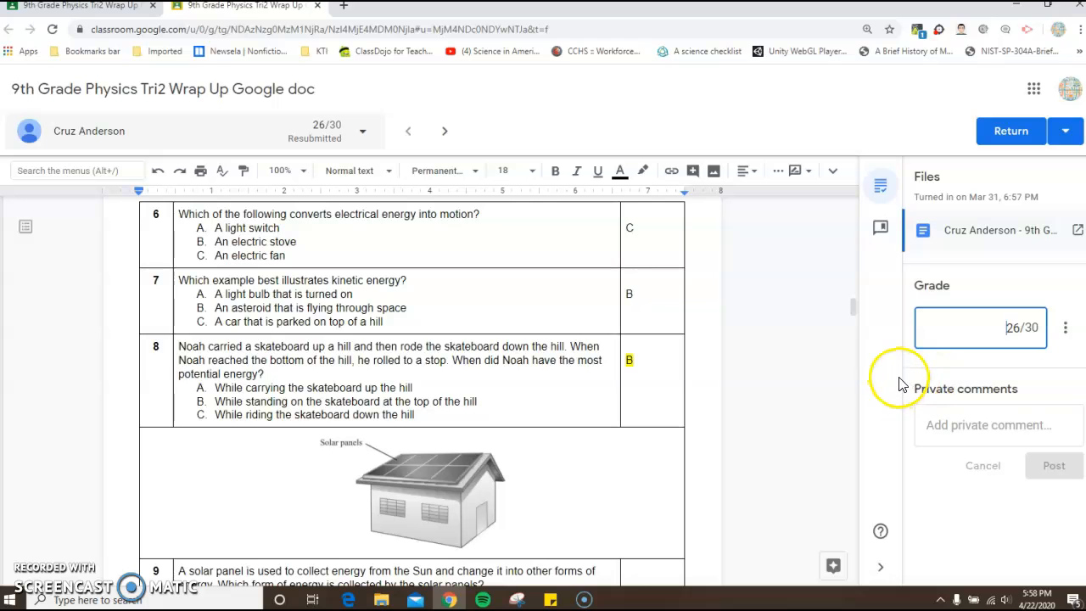
scroll(827, 351, up, 3)
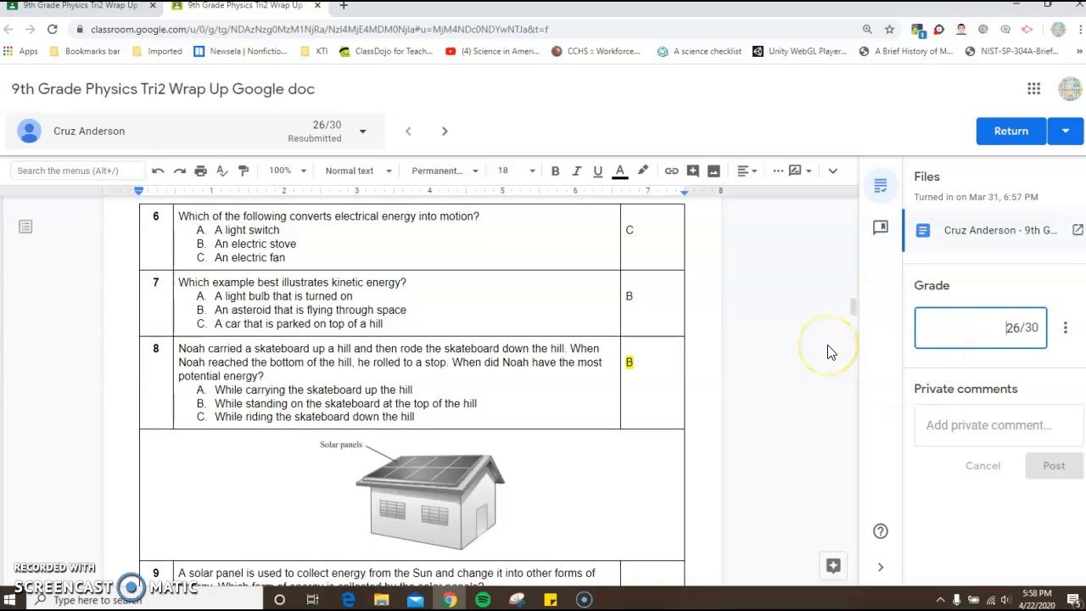
scroll(827, 352, up, 5)
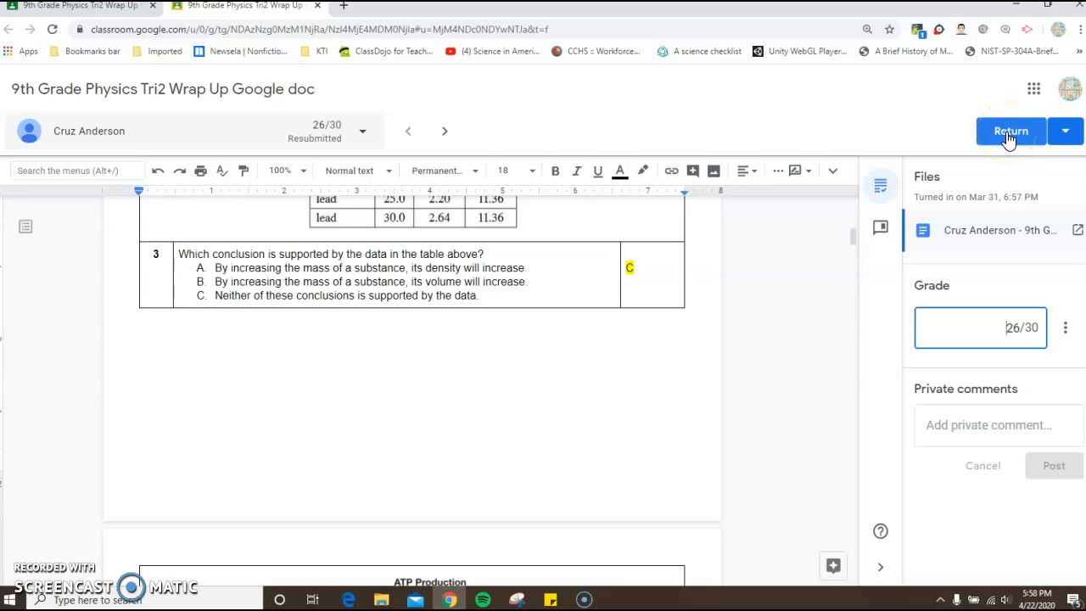
scroll(757, 378, up, 5)
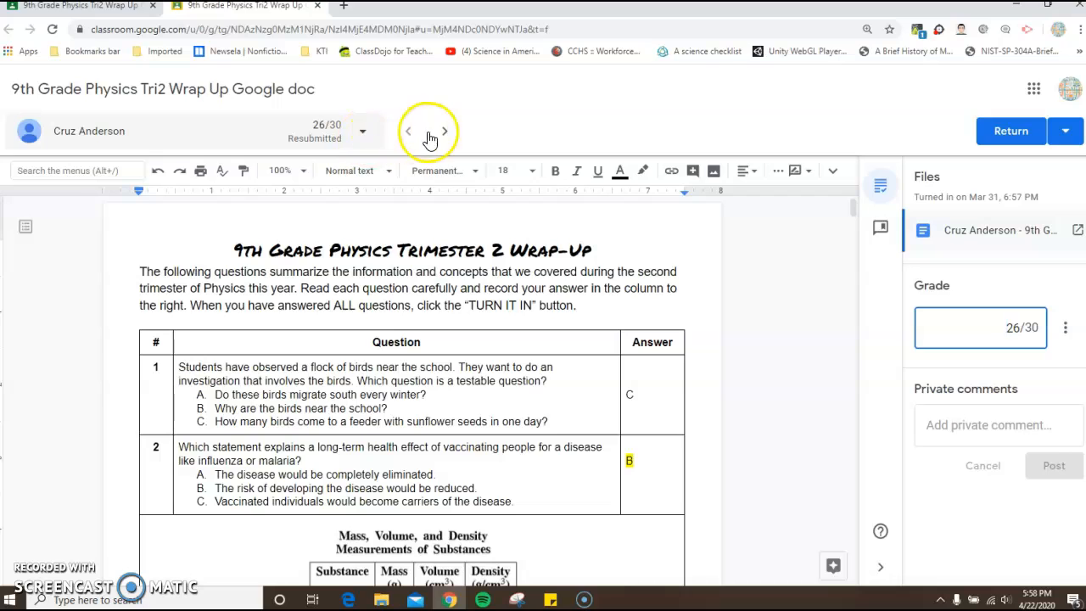
click(362, 136)
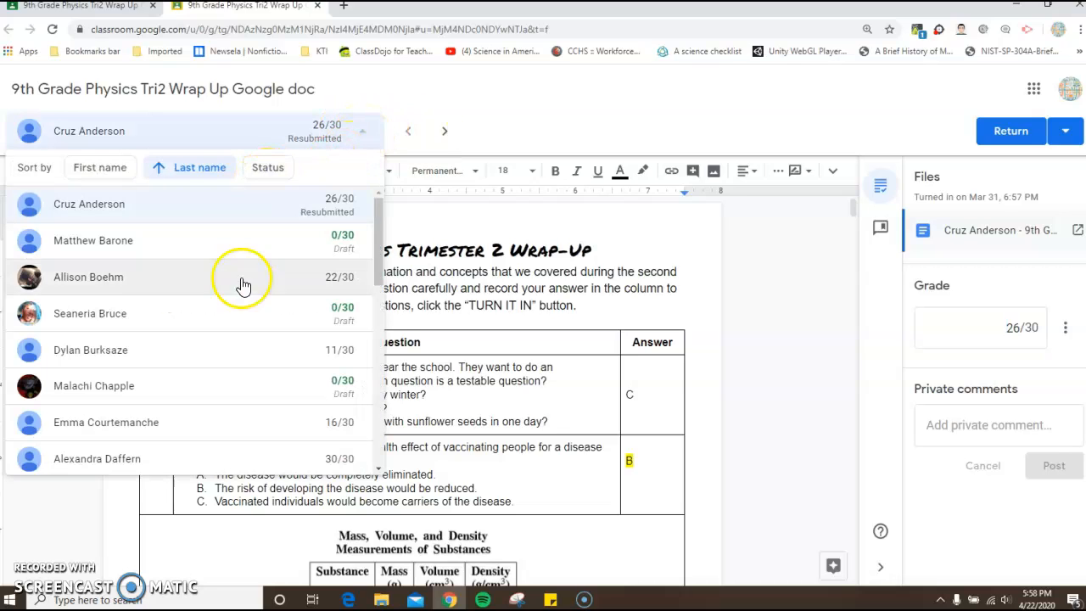
- Close the student list, switch to the next student's submission and look through the start of the document
click(487, 125)
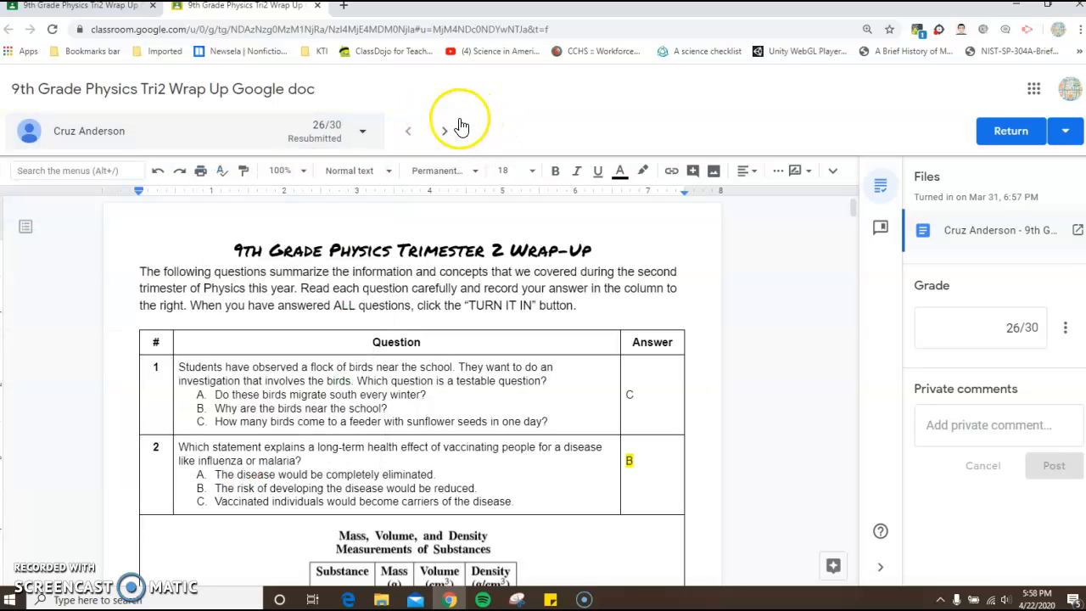
click(445, 136)
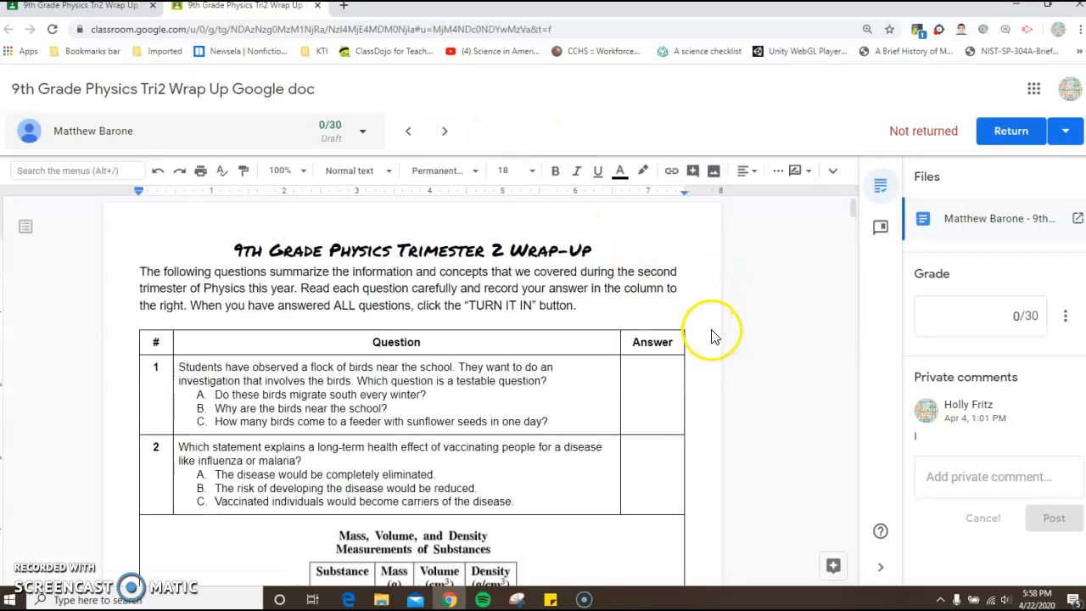
scroll(711, 331, down, 2)
scroll(783, 321, up, 1)
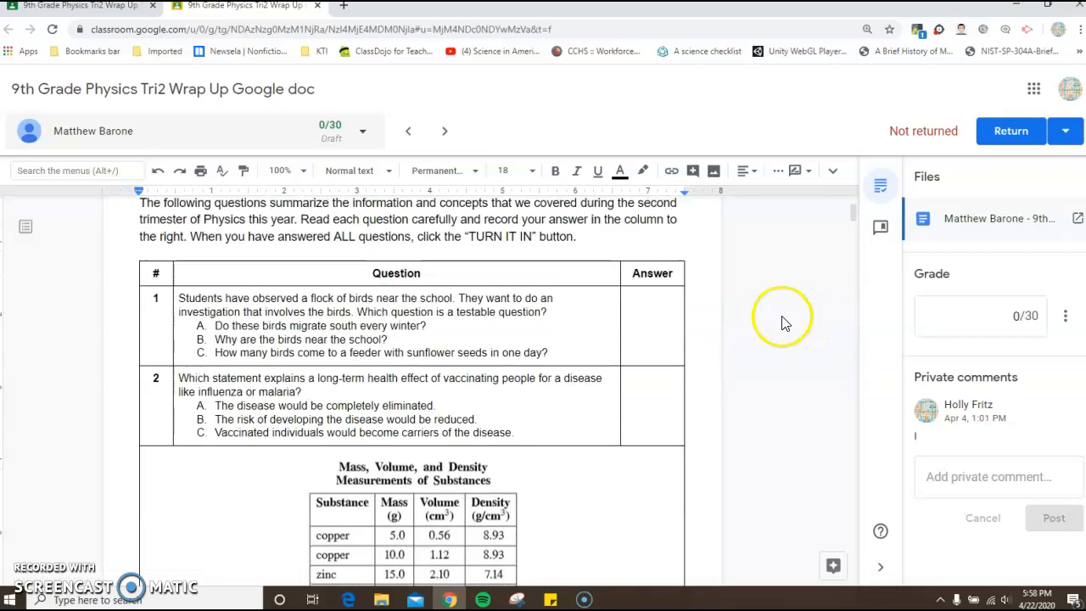
- Set the draft grade for this student's submission to 20 out of 30
click(1002, 316)
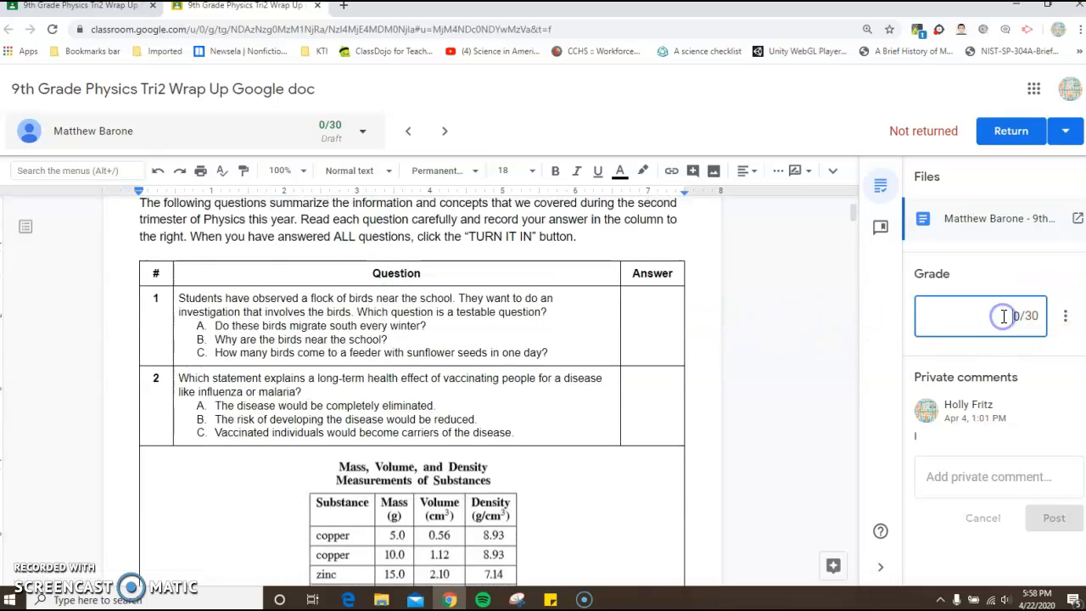
key(BackSpace)
text(20)
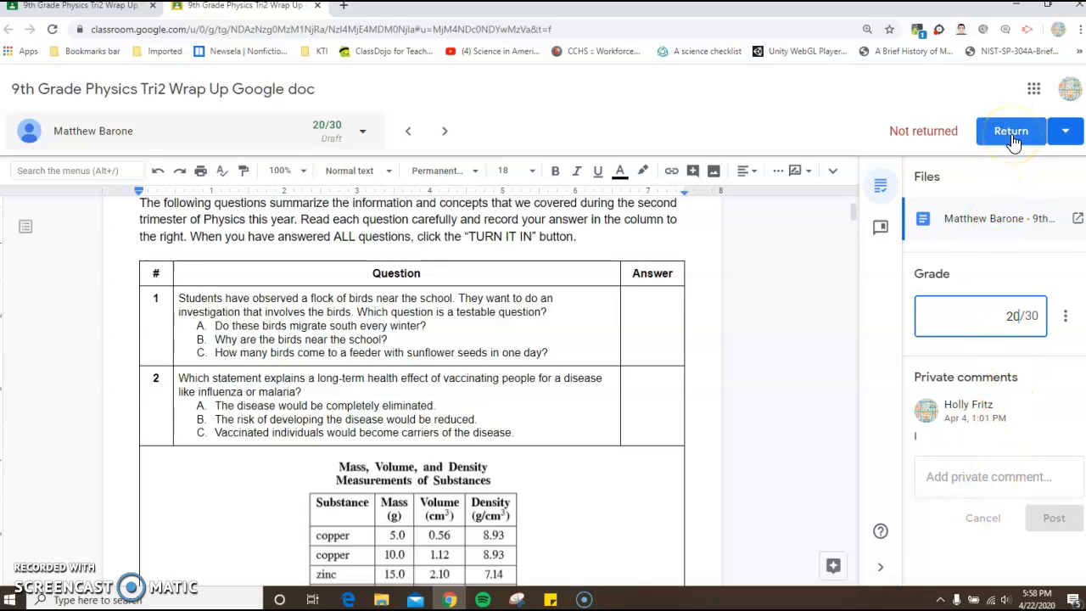
- Set this submission's draft grade back to 0 out of 30
click(999, 319)
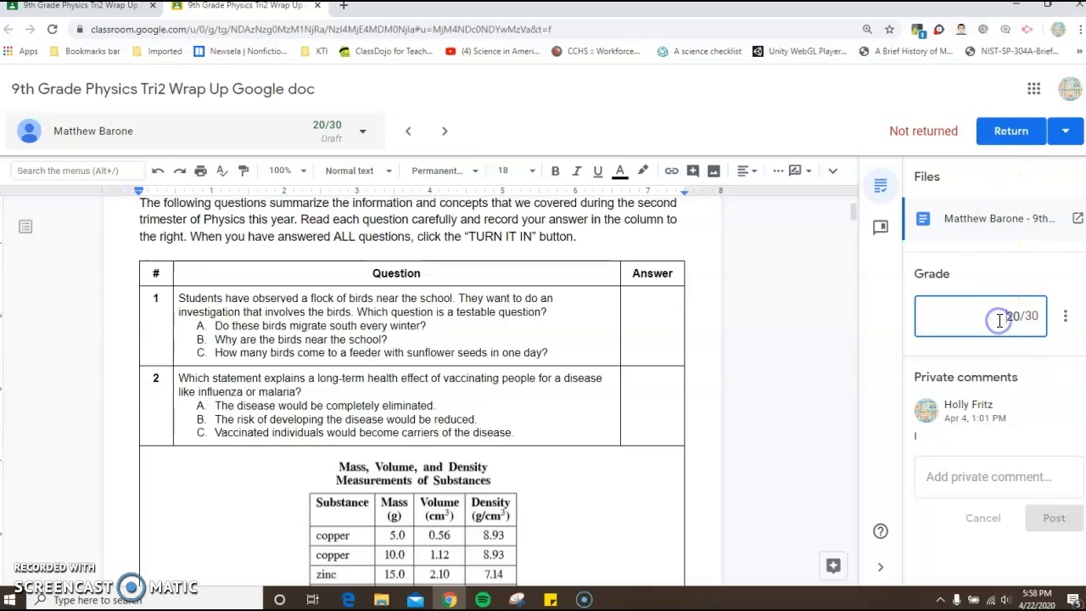
key(Delete)
key(Delete)
text(0)
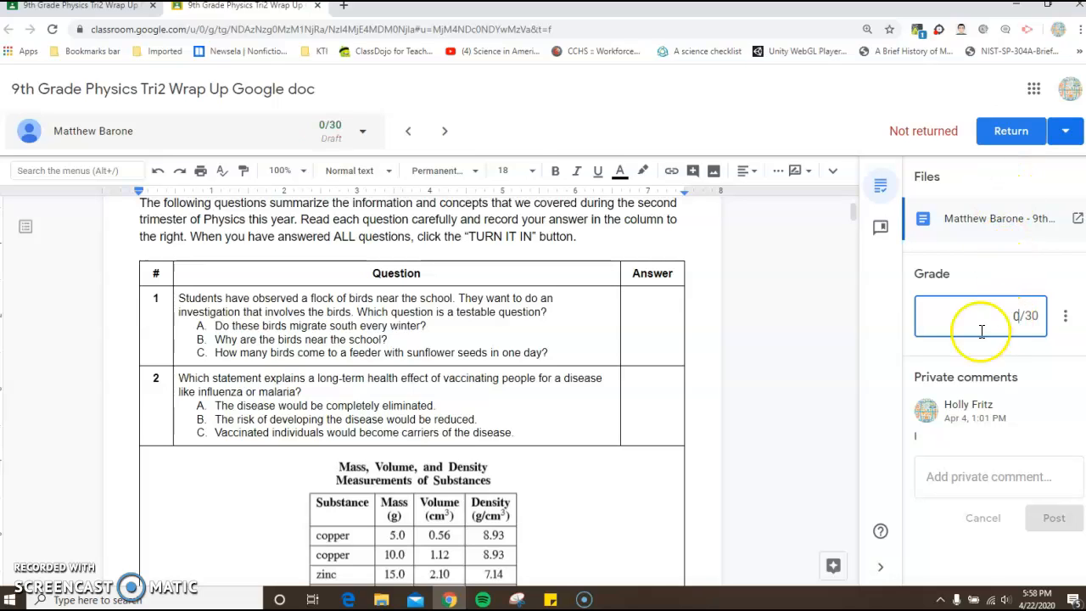
click(805, 292)
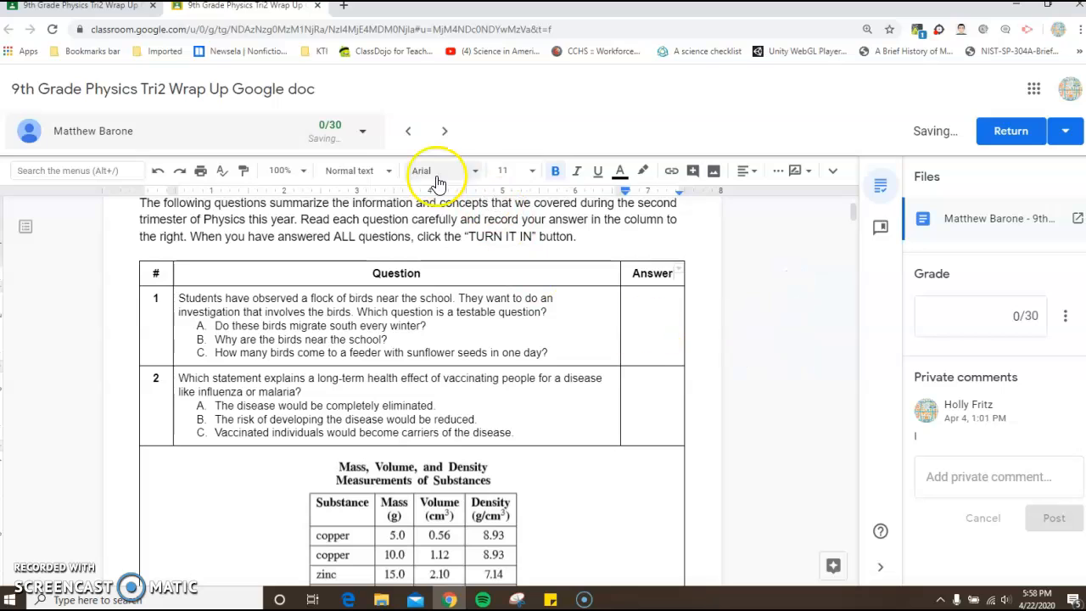
- Look through the grades and statuses in the full list of students, and close the list
click(363, 131)
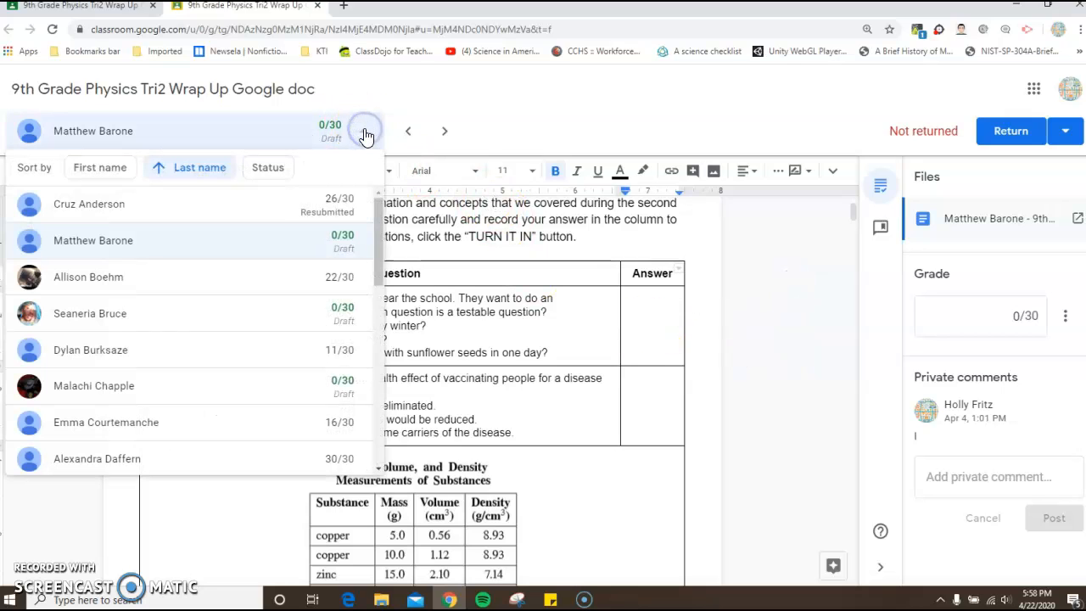
drag(379, 231, 376, 433)
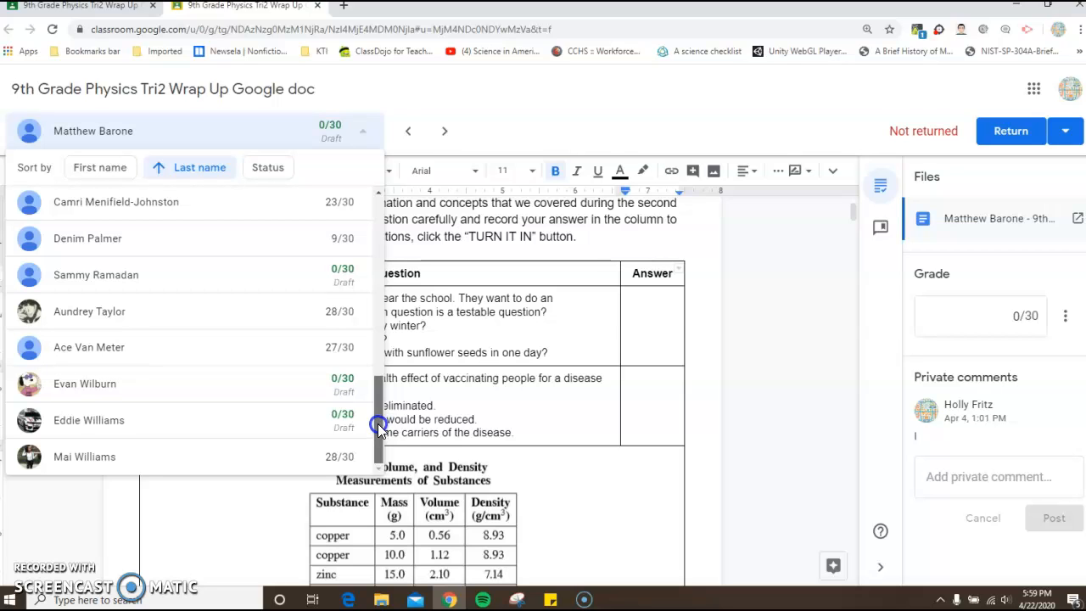
drag(378, 408, 382, 208)
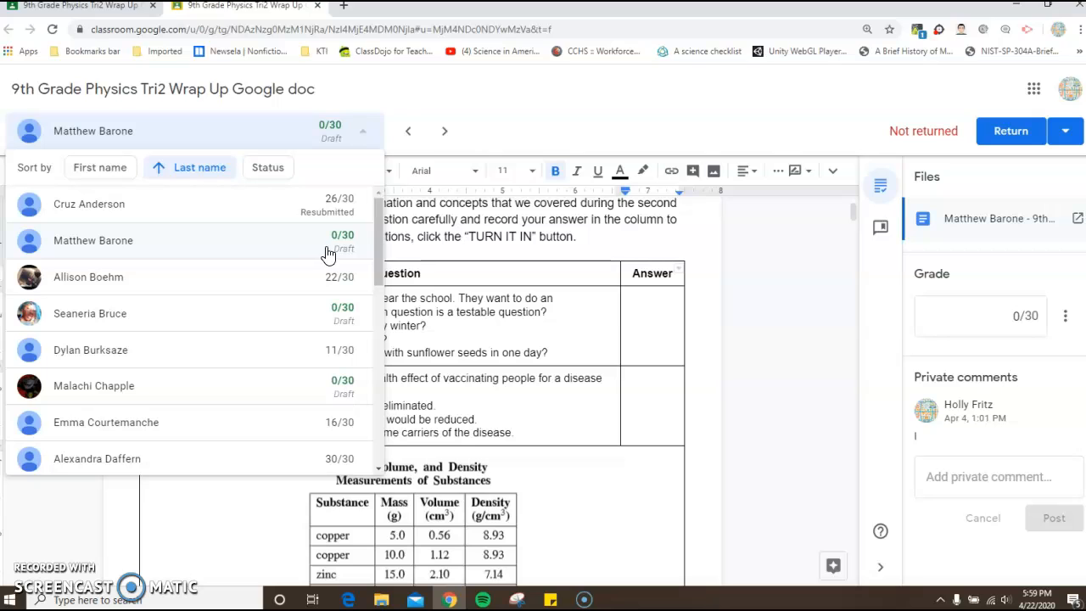
click(513, 116)
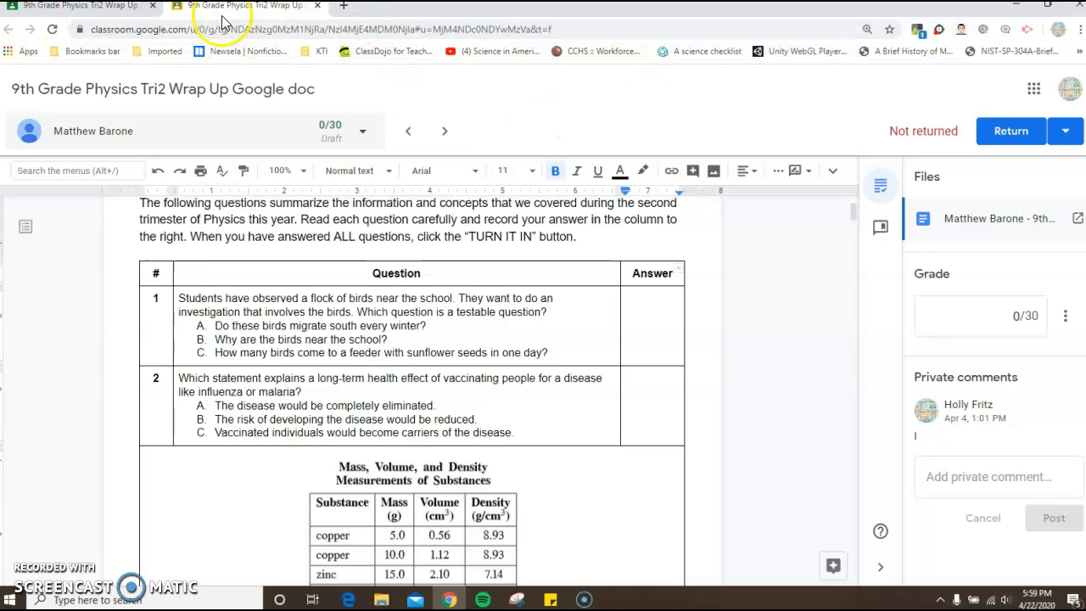
- Close the submission and look through the assignment's student work cards and their statuses
click(318, 6)
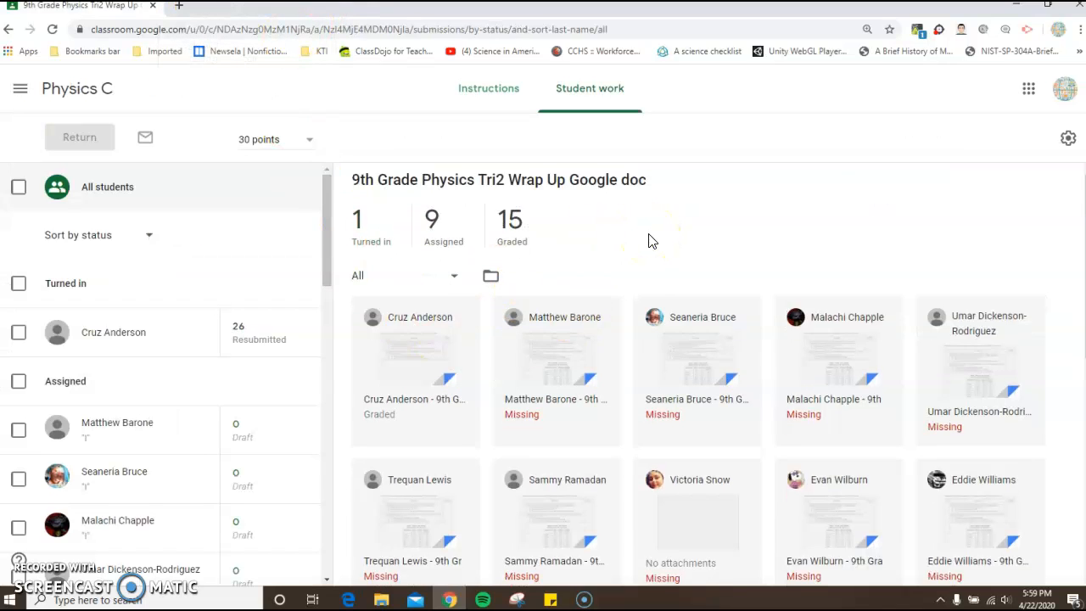
scroll(650, 240, down, 3)
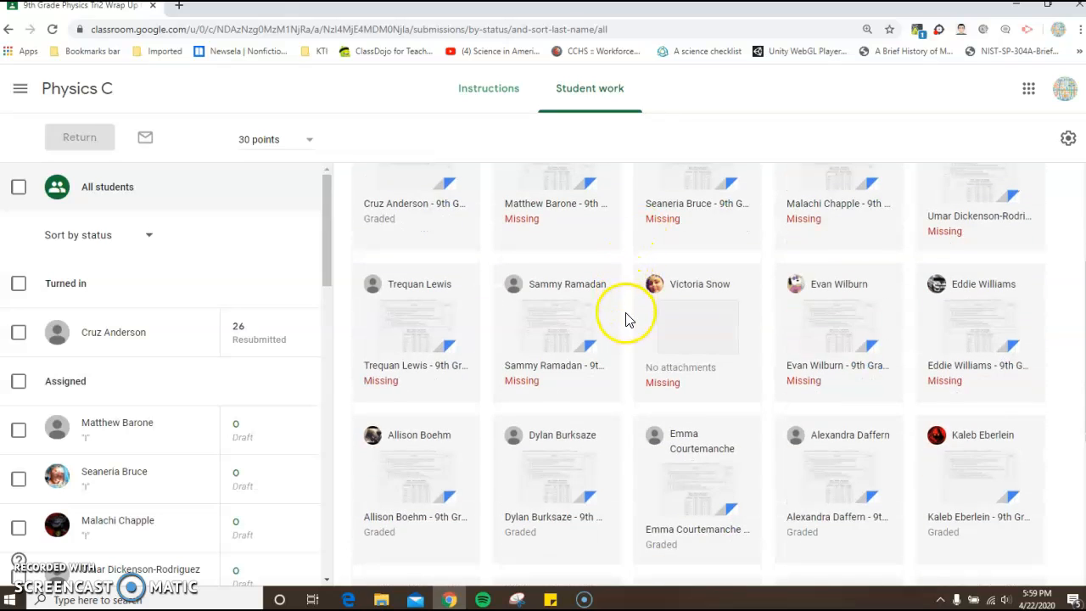
scroll(625, 316, down, 1)
scroll(625, 335, down, 3)
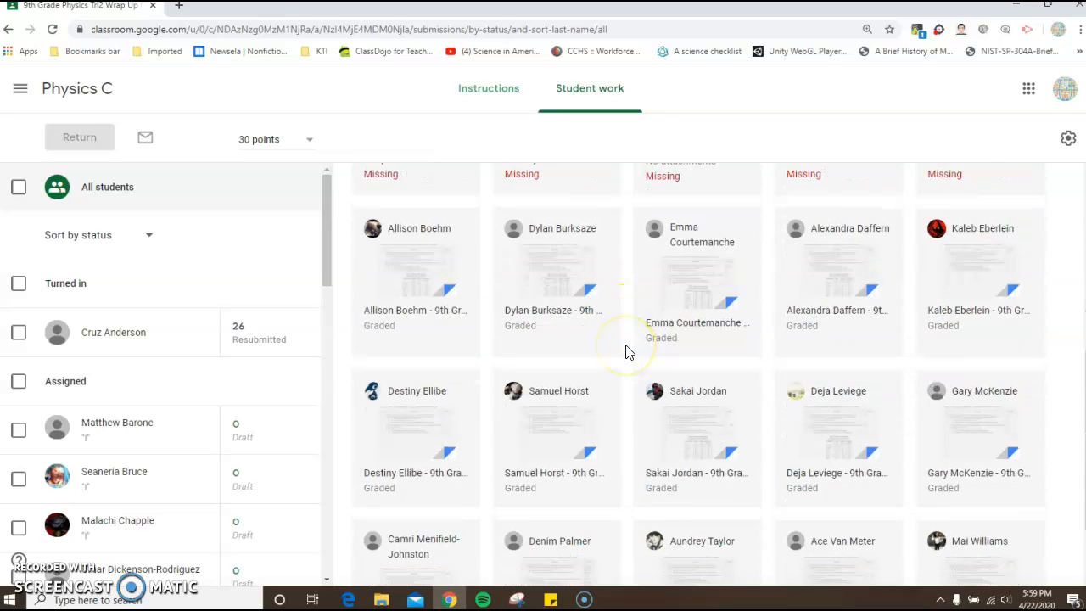
scroll(628, 352, up, 5)
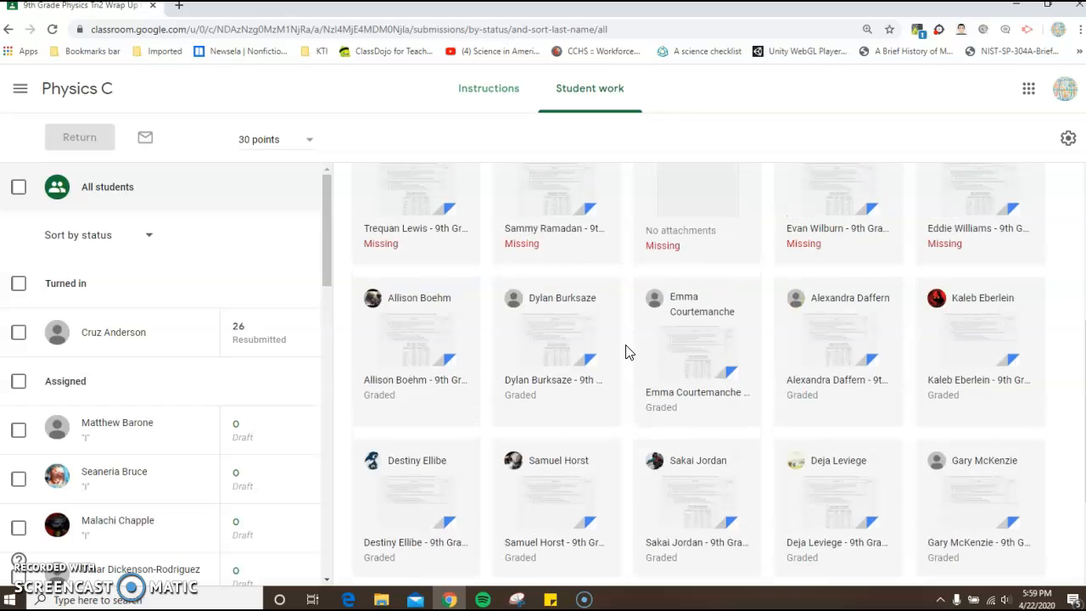
- Return to the overview of all classes and open the archived classes
click(20, 91)
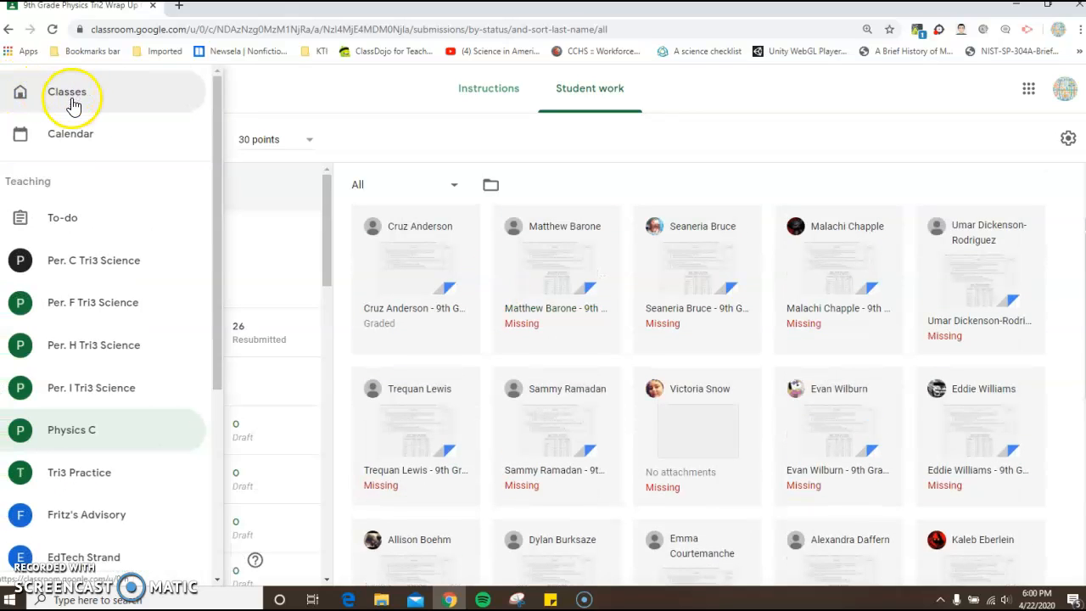
click(72, 97)
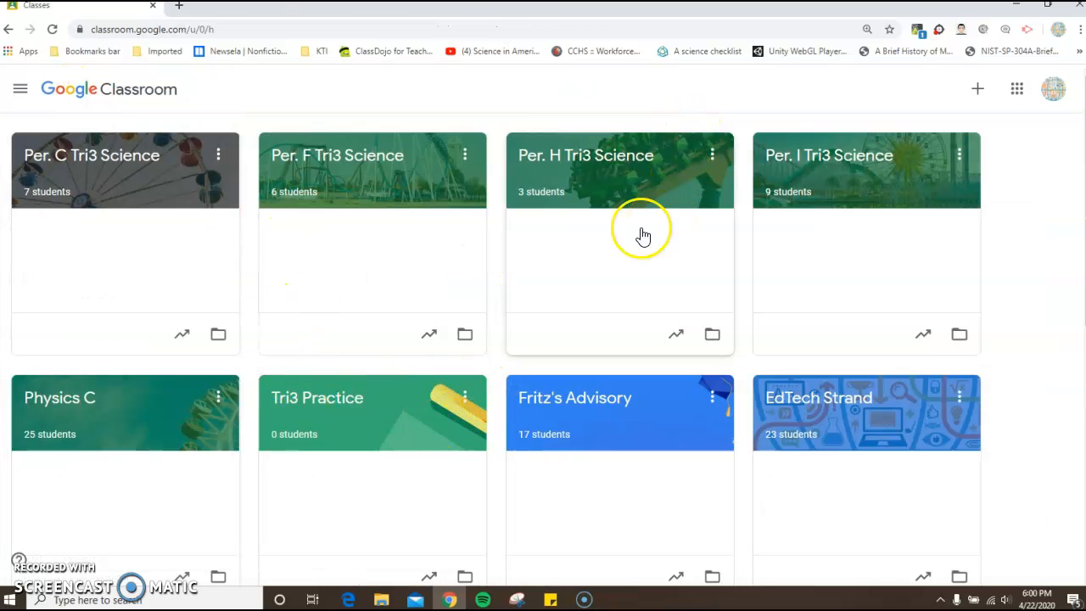
click(21, 90)
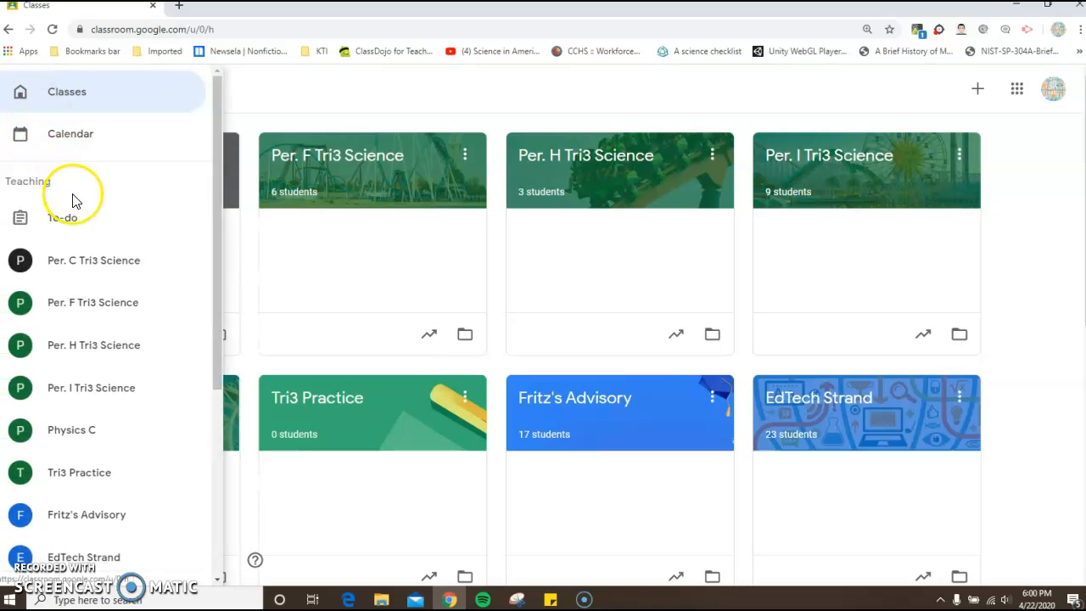
scroll(74, 216, down, 1)
scroll(75, 217, down, 3)
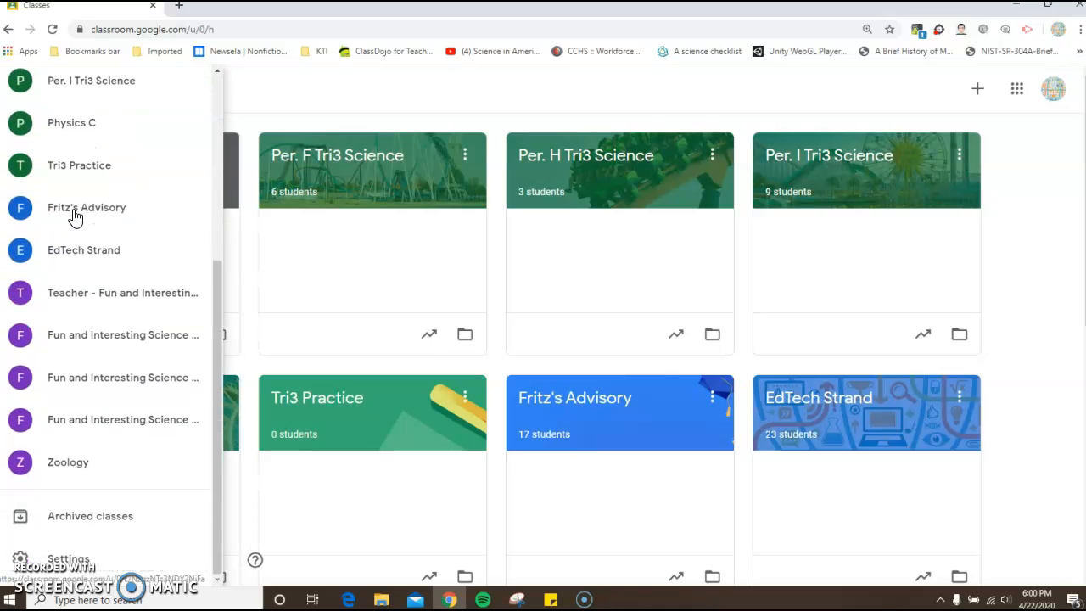
click(100, 526)
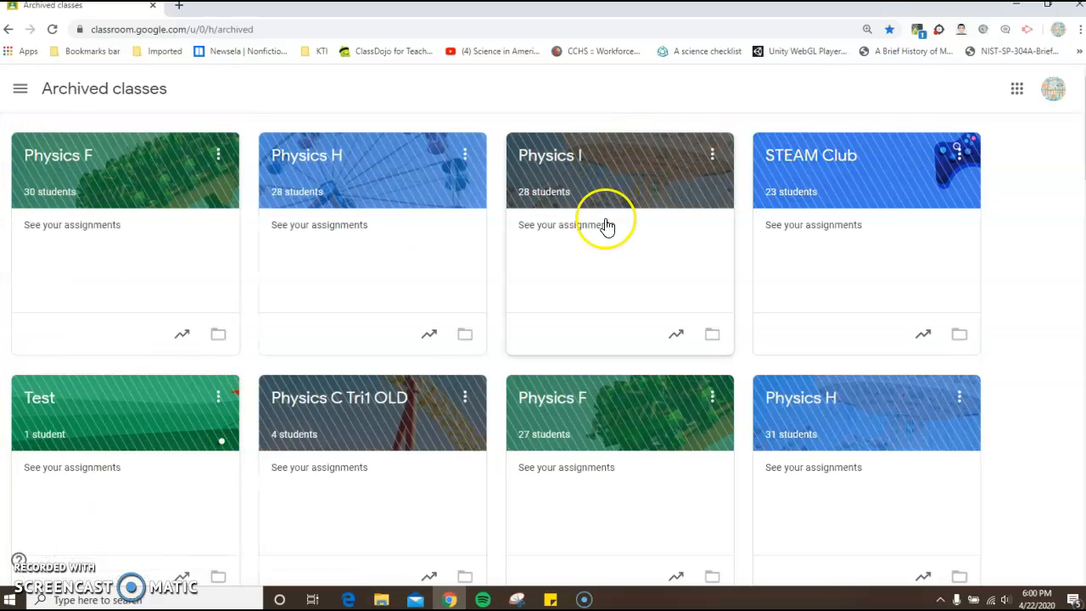
- Look through the archived classes and return to the start of the page
scroll(606, 226, down, 6)
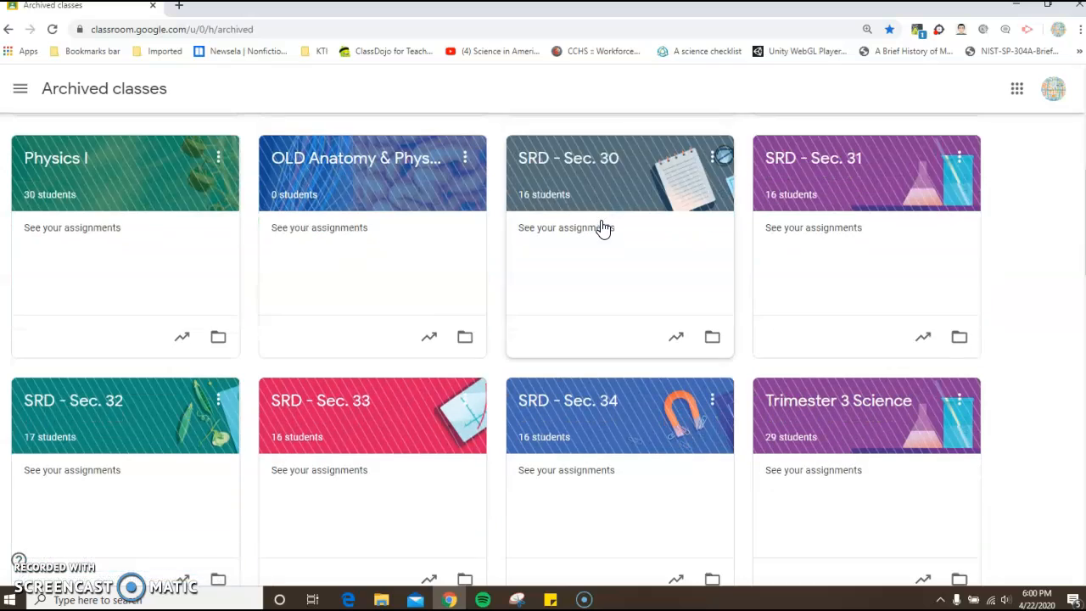
scroll(602, 227, down, 3)
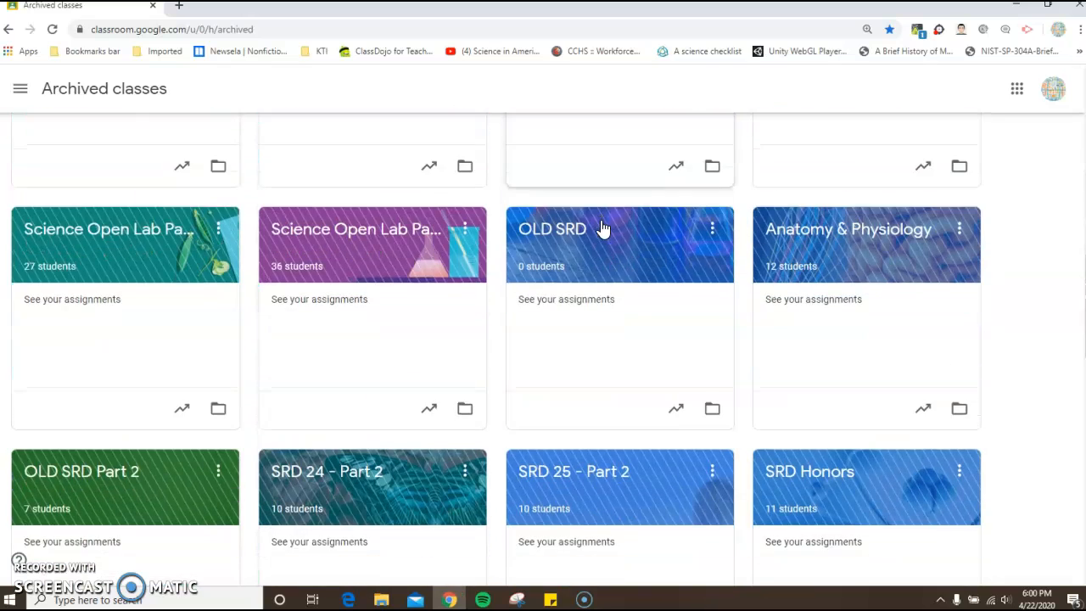
scroll(589, 308, down, 2)
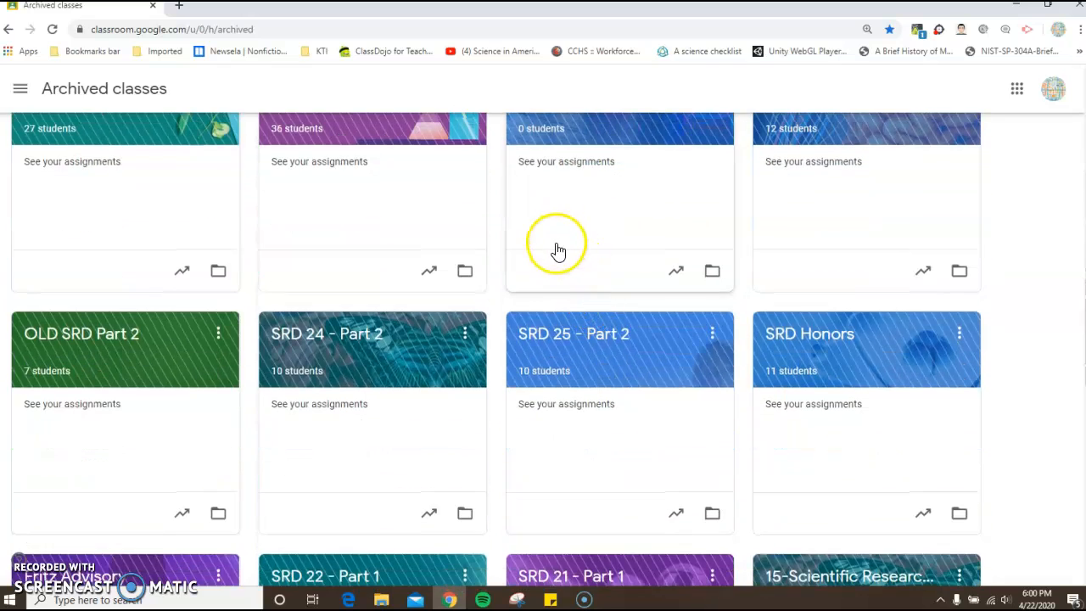
scroll(557, 252, down, 5)
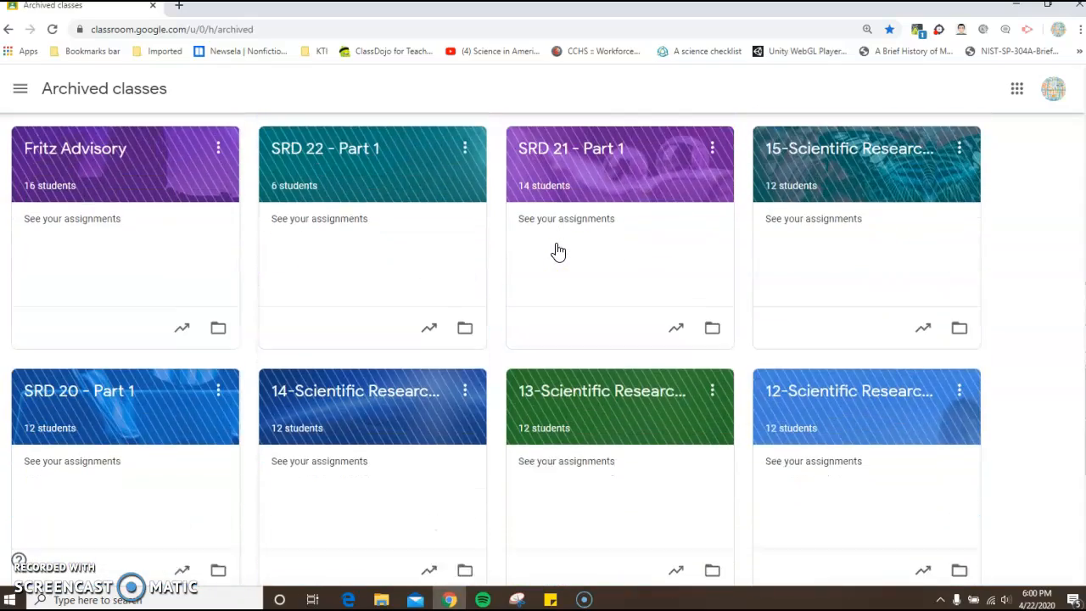
click(563, 285)
scroll(562, 285, up, 8)
scroll(562, 285, up, 10)
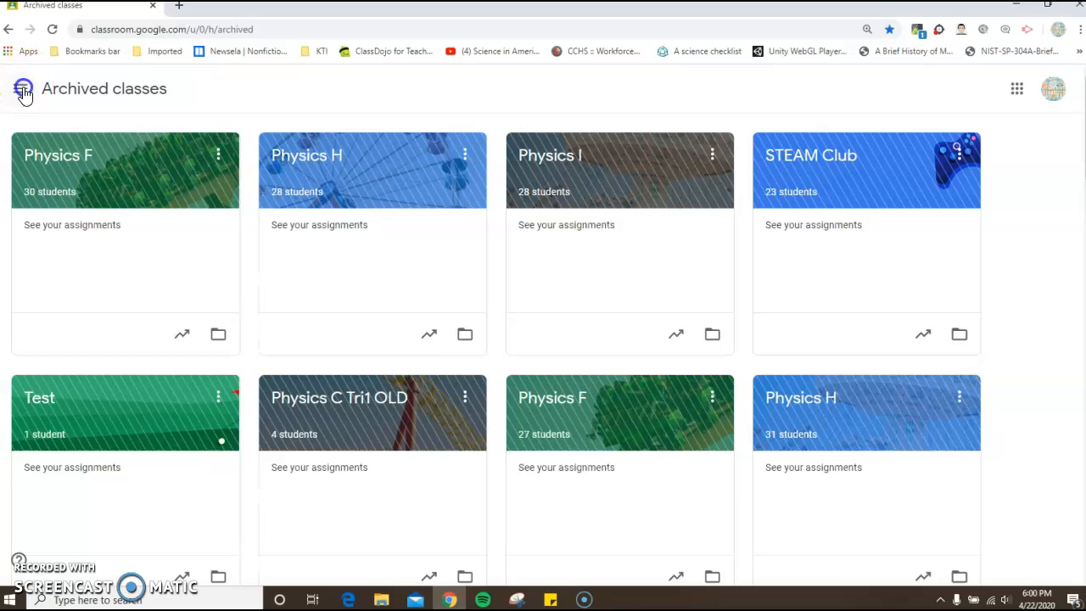
- Open the Classroom settings and look through the profile and the email, comment and class notification options
click(23, 90)
scroll(56, 376, down, 3)
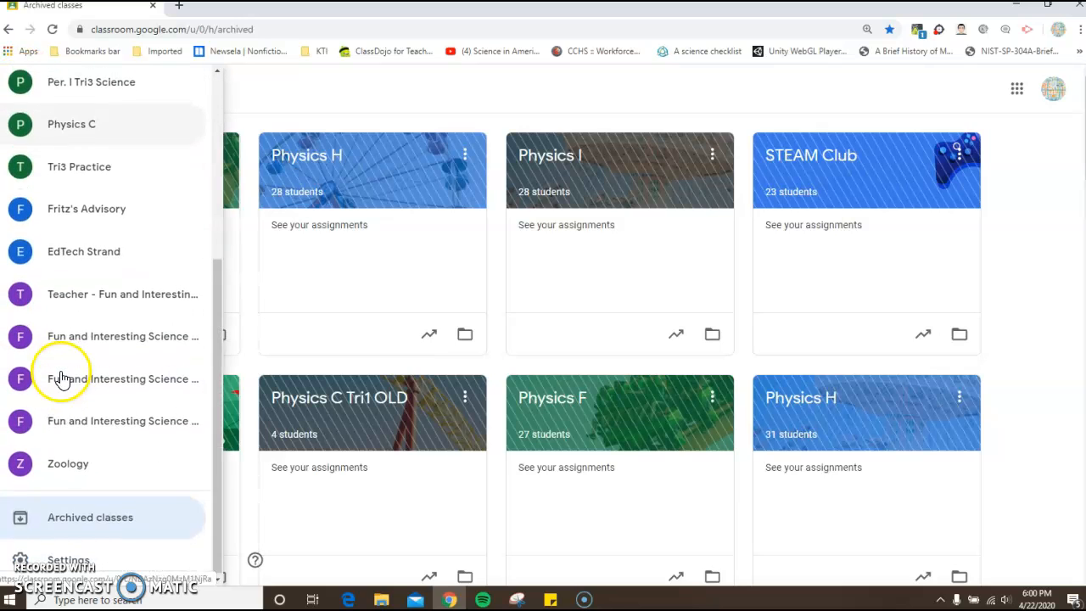
click(69, 562)
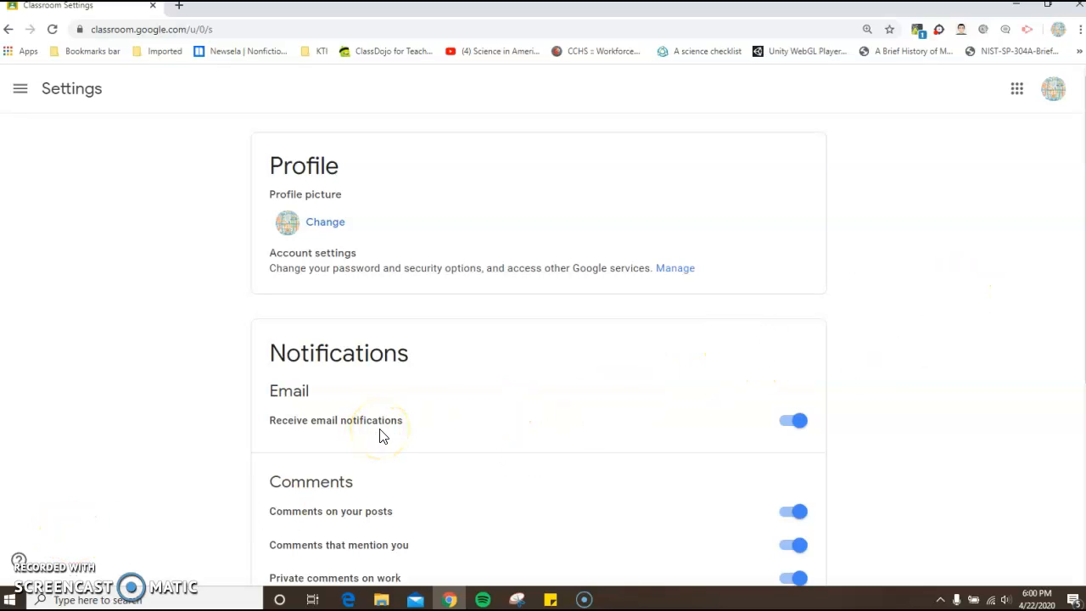
scroll(386, 436, down, 3)
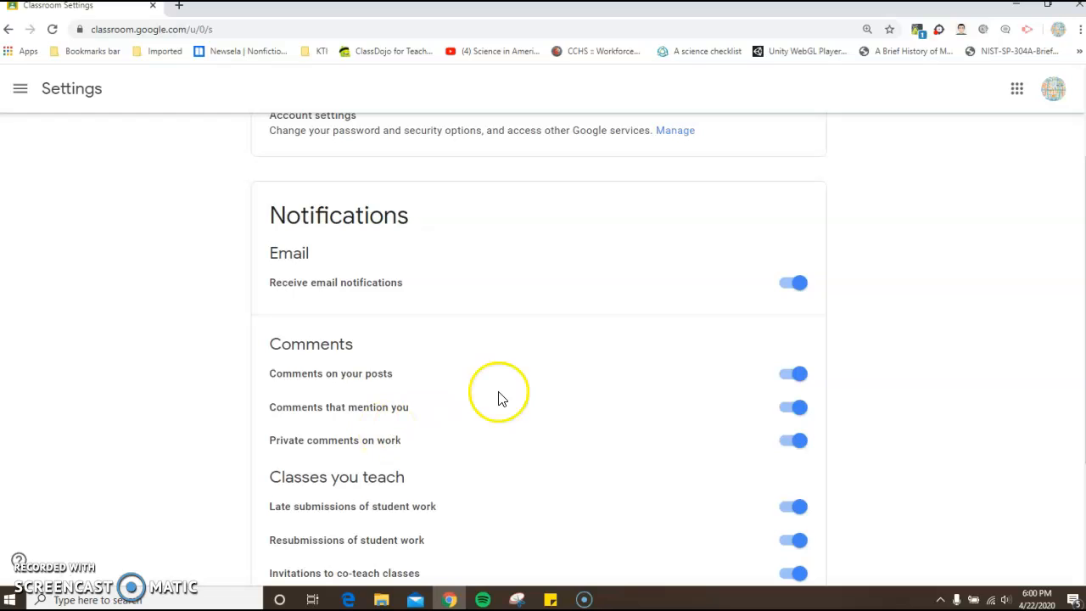
scroll(499, 391, down, 2)
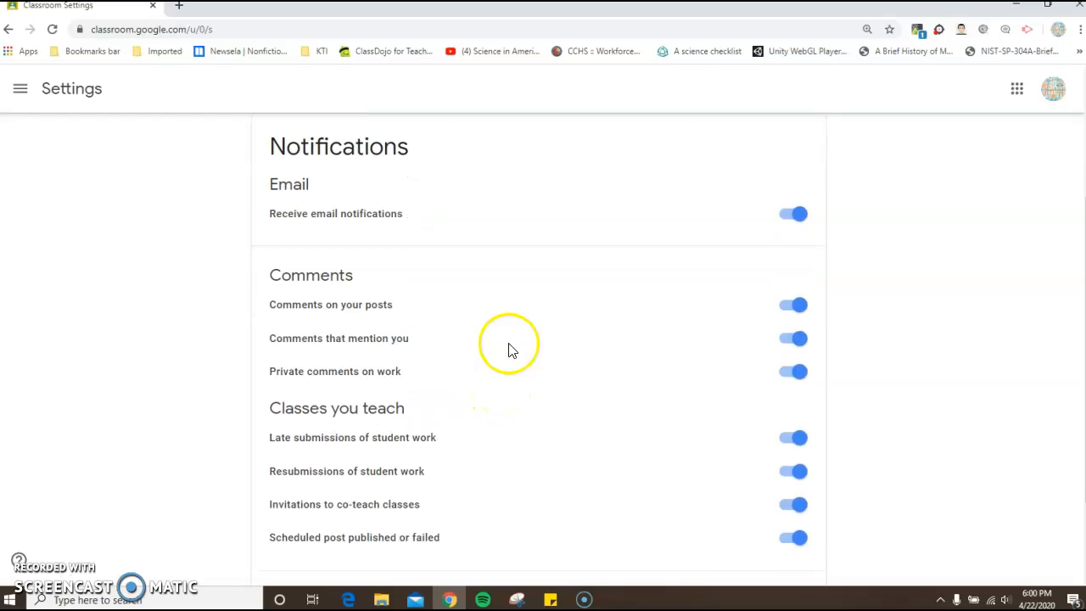
scroll(622, 354, down, 2)
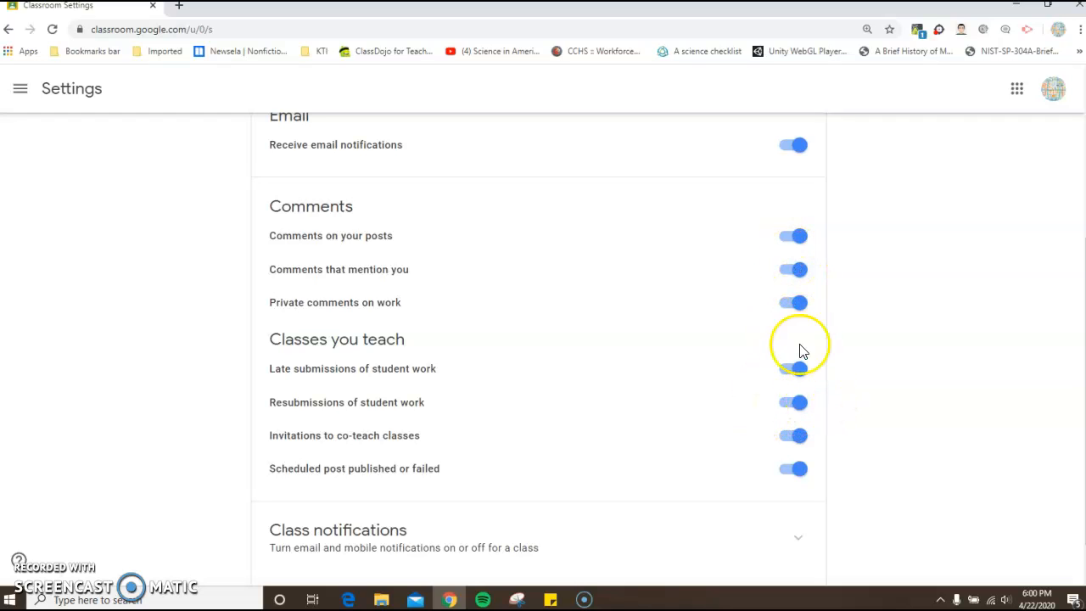
scroll(818, 421, down, 1)
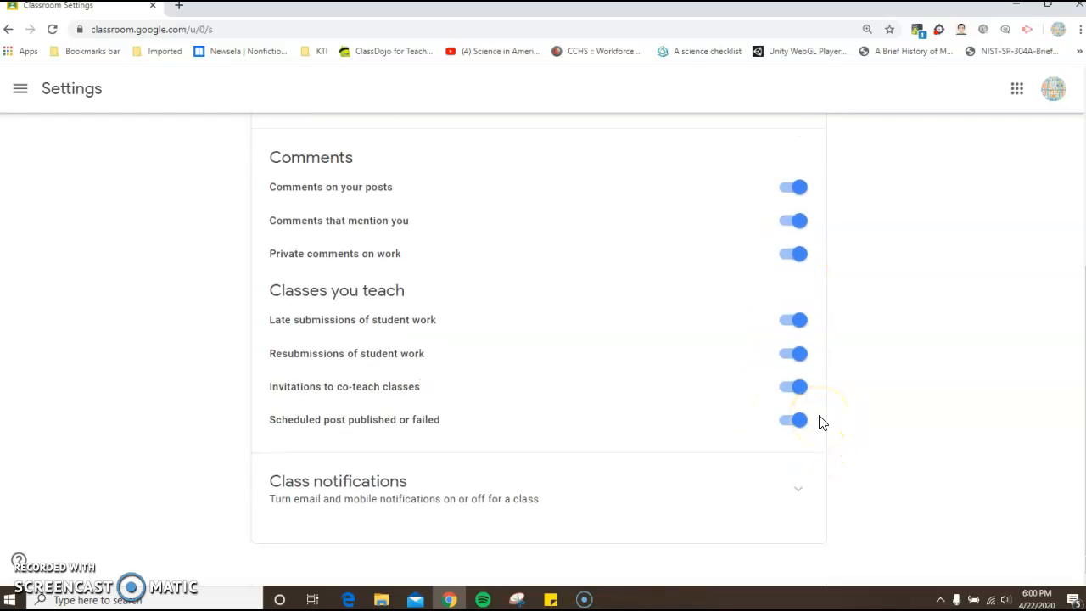
scroll(841, 391, up, 3)
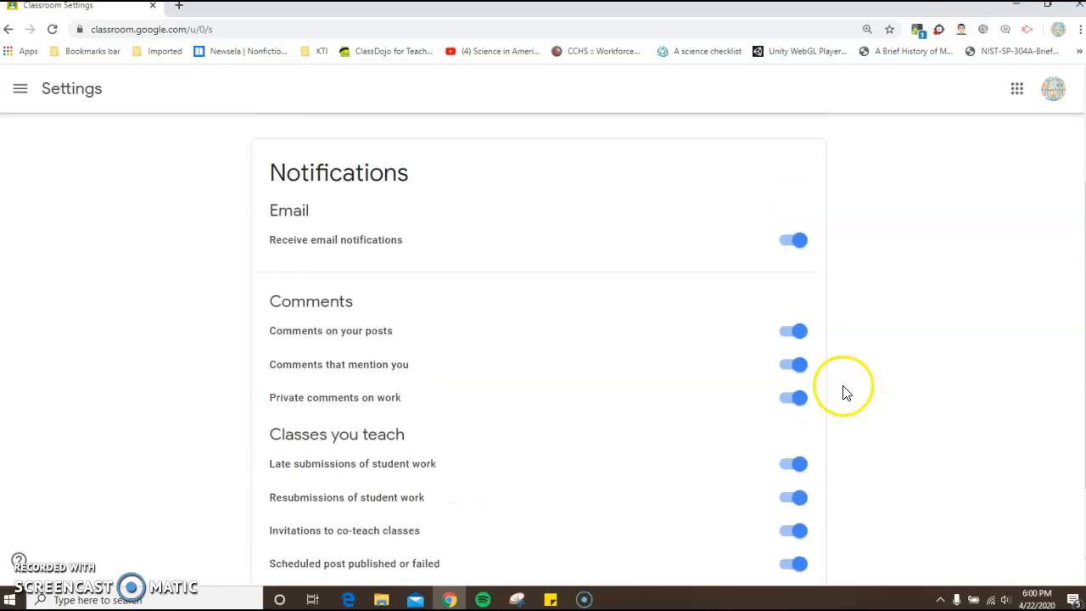
scroll(842, 384, up, 2)
scroll(840, 382, down, 1)
scroll(838, 381, up, 1)
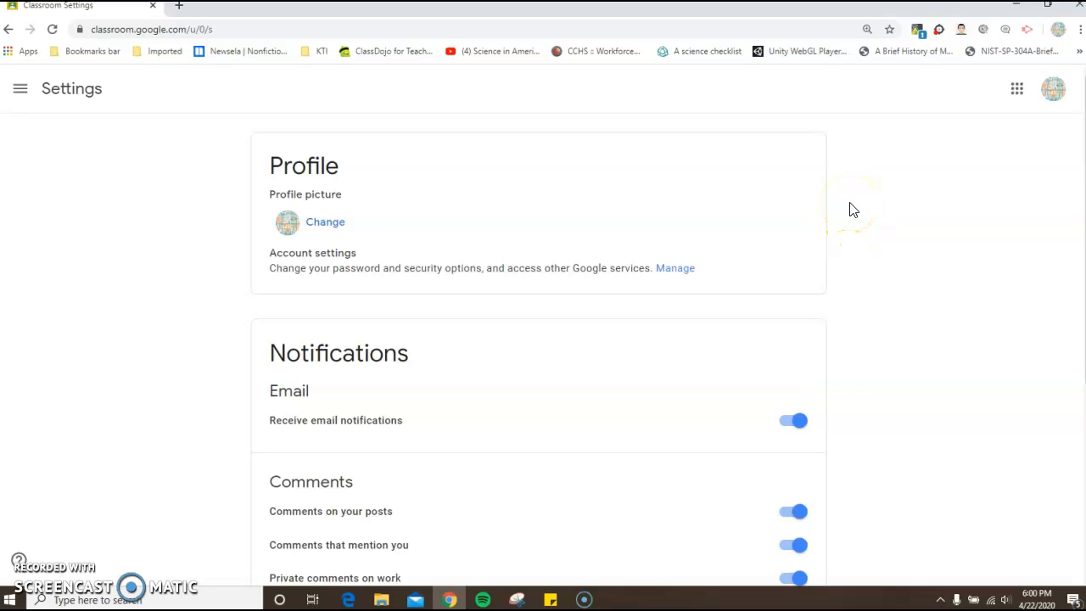
- Return to the overview of all classes and open the weekly calendar covering all classes
click(19, 90)
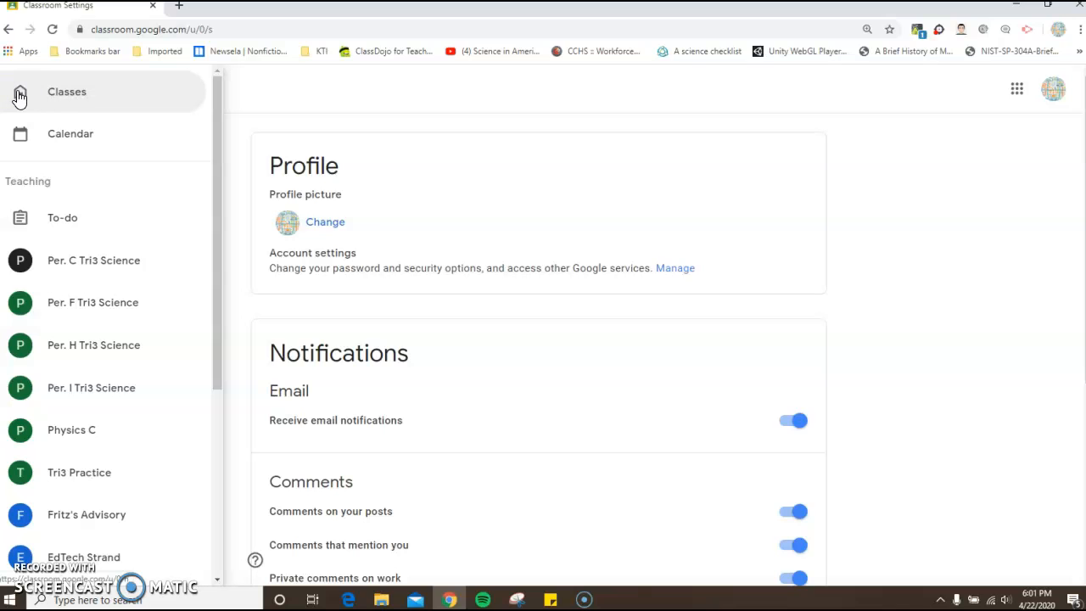
click(79, 92)
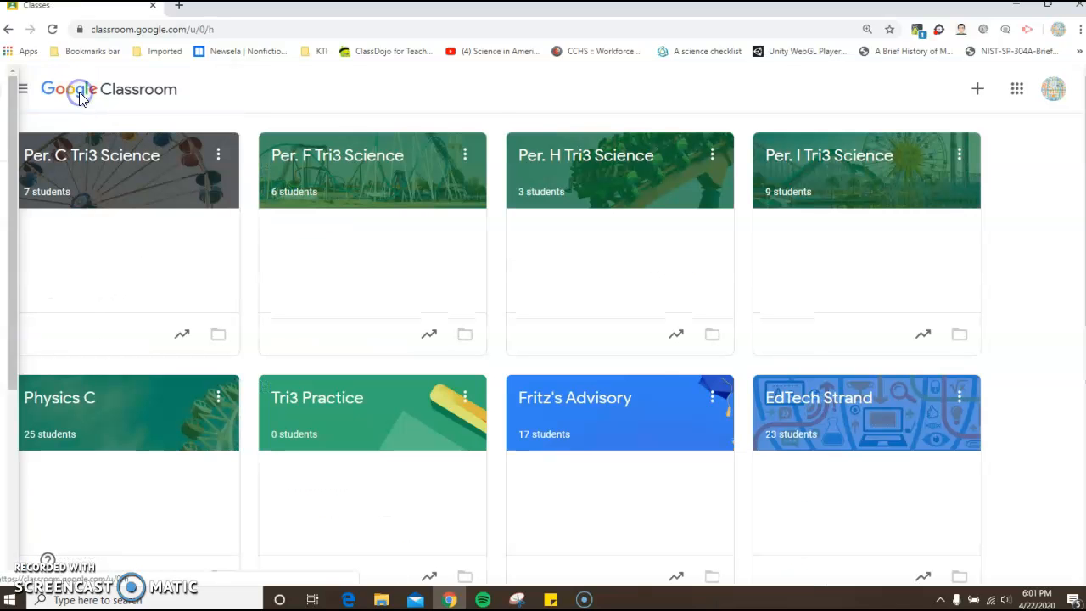
click(20, 91)
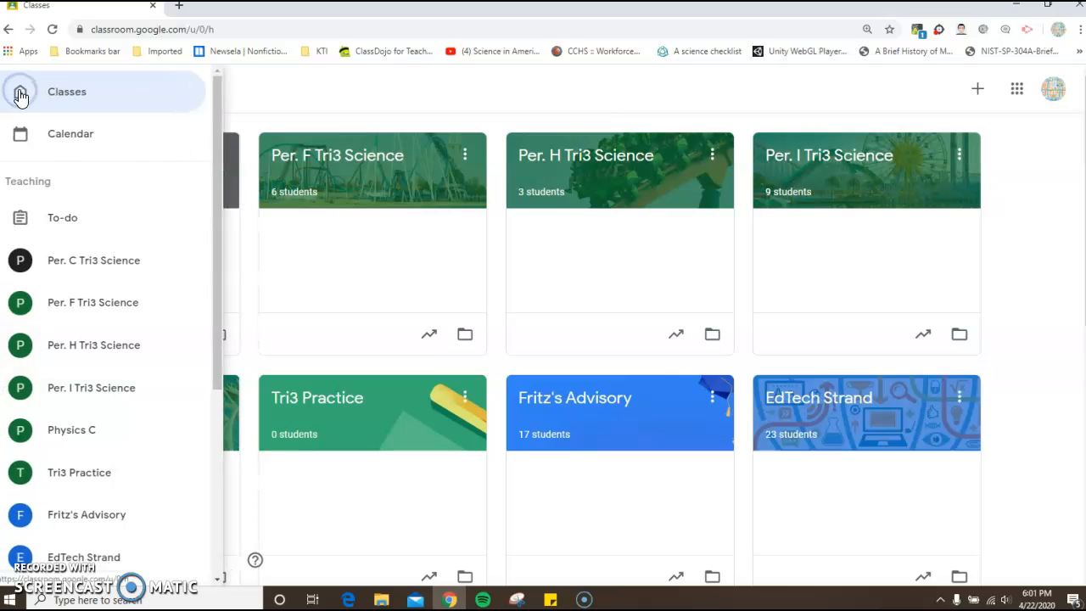
click(71, 144)
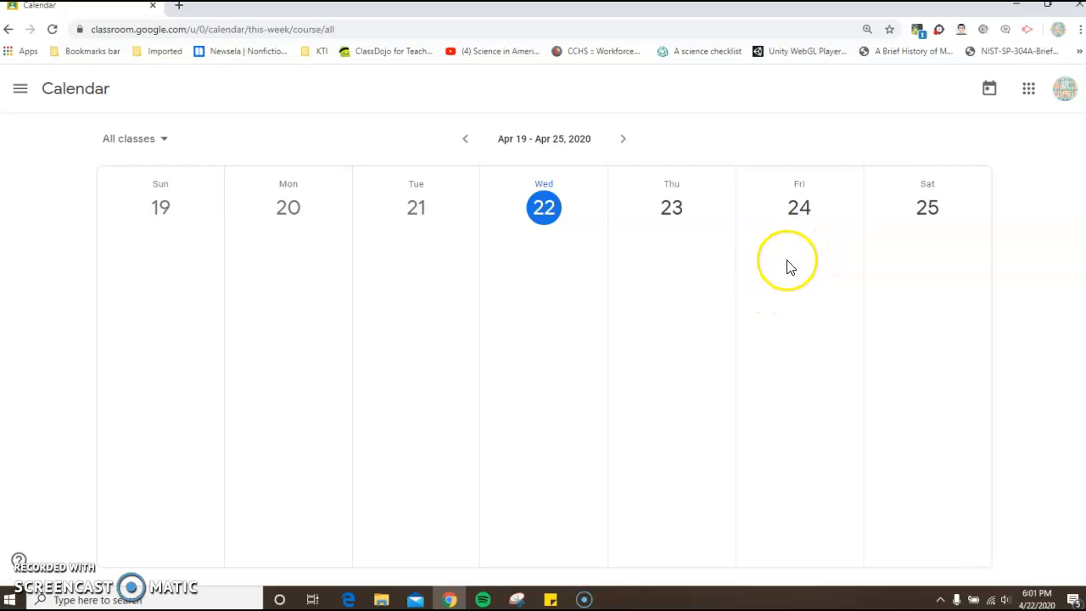
- Open the teaching to-do list and filter the work to review to the Physics C class
click(21, 88)
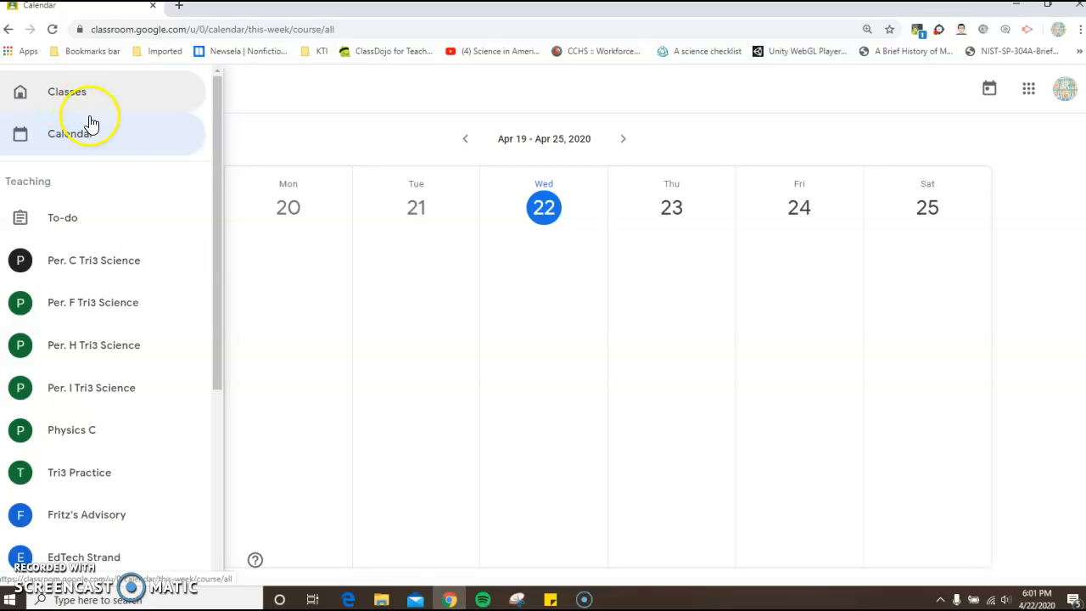
click(71, 222)
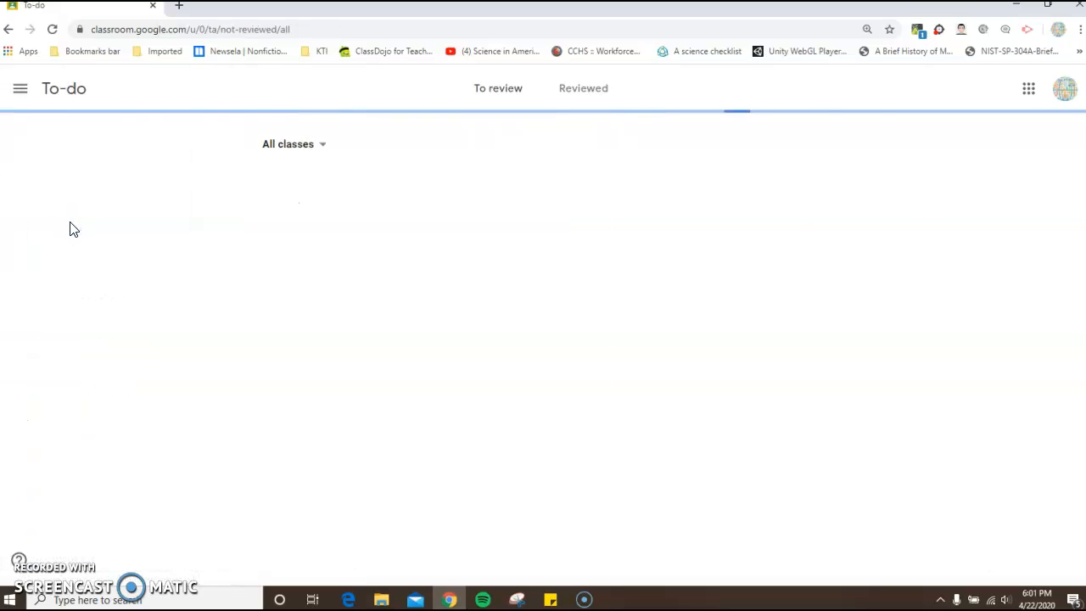
click(320, 145)
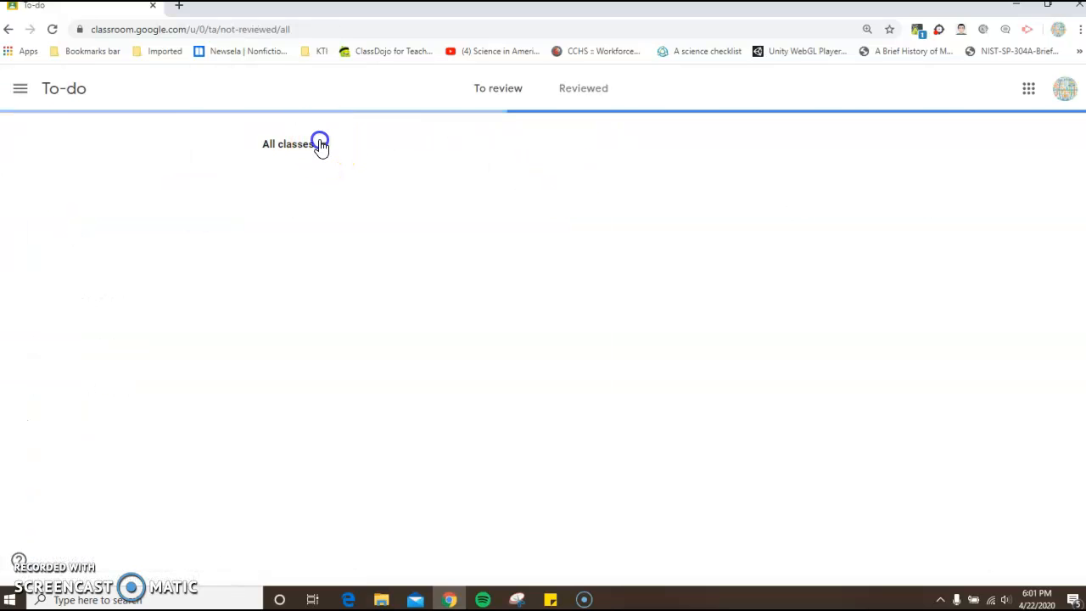
click(285, 315)
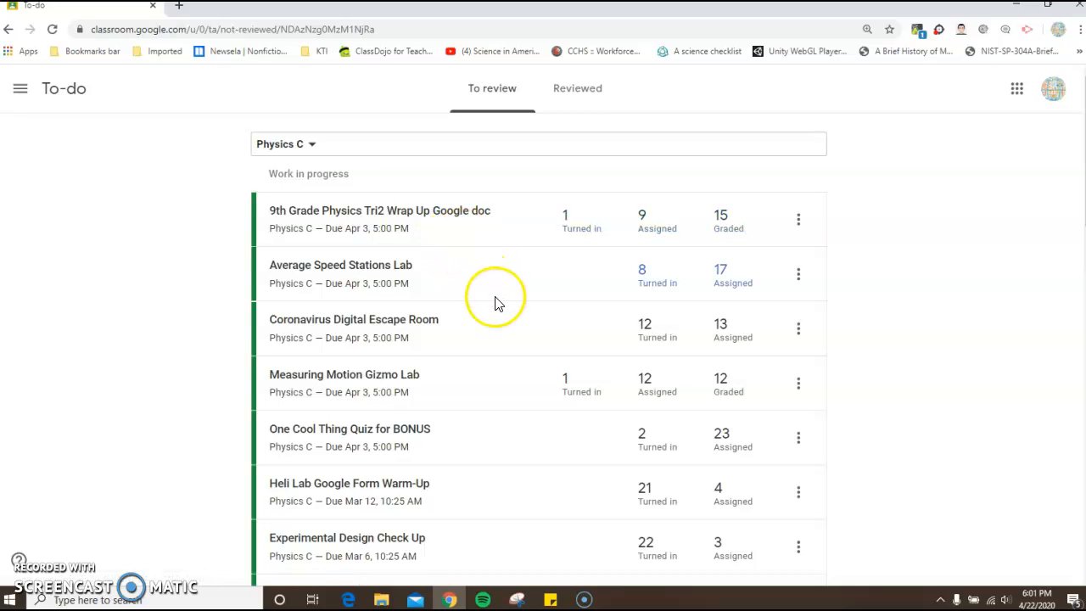
- Look through the Physics C assignments to review with their turned-in, assigned and graded counts, and check the available class filters
scroll(501, 330, down, 1)
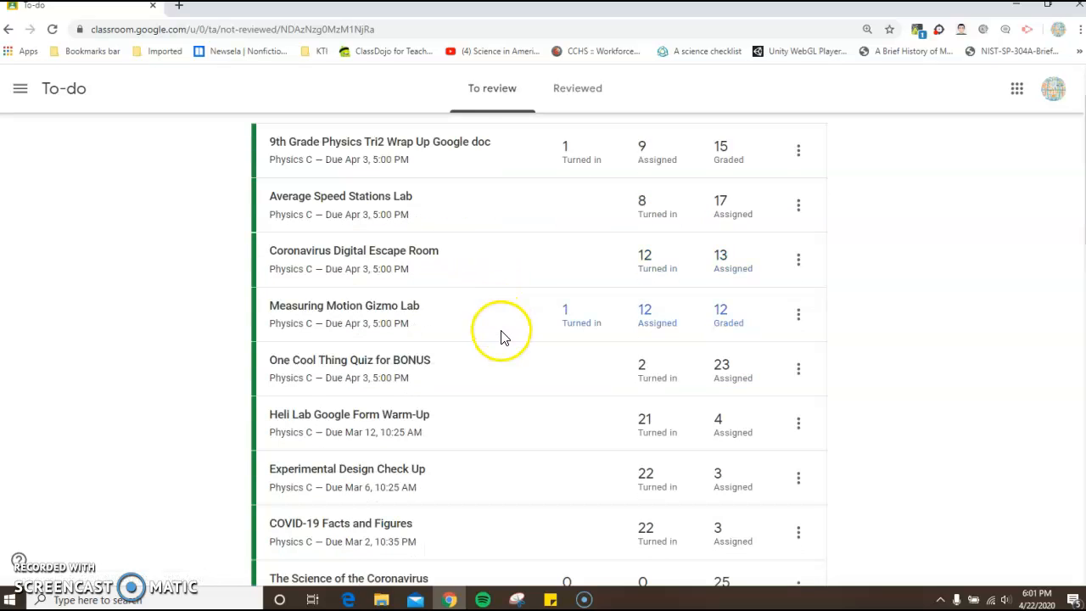
scroll(499, 339, down, 5)
scroll(501, 348, down, 1)
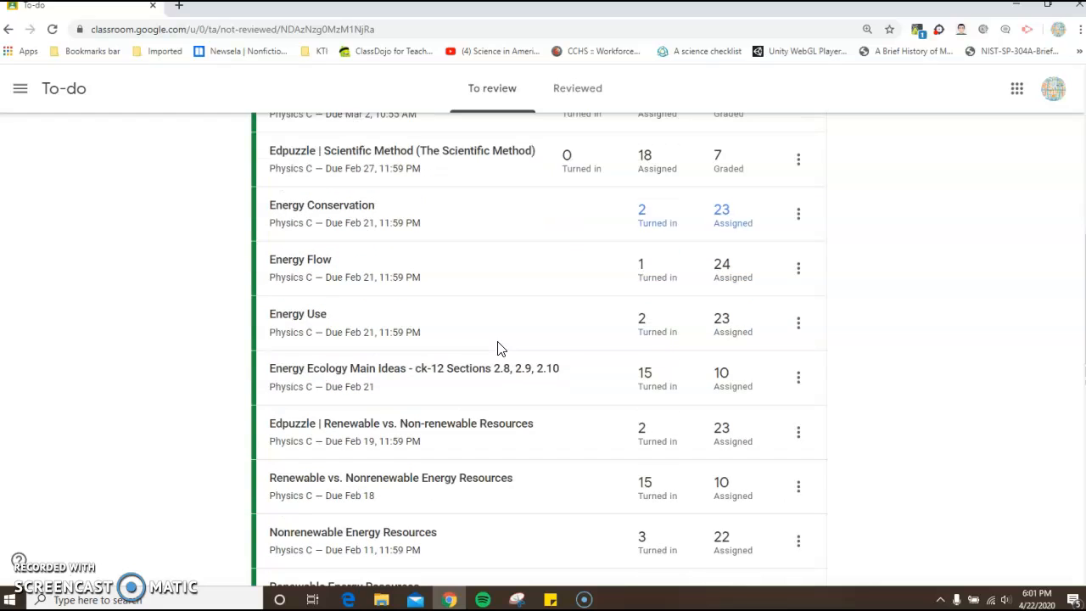
scroll(498, 347, up, 7)
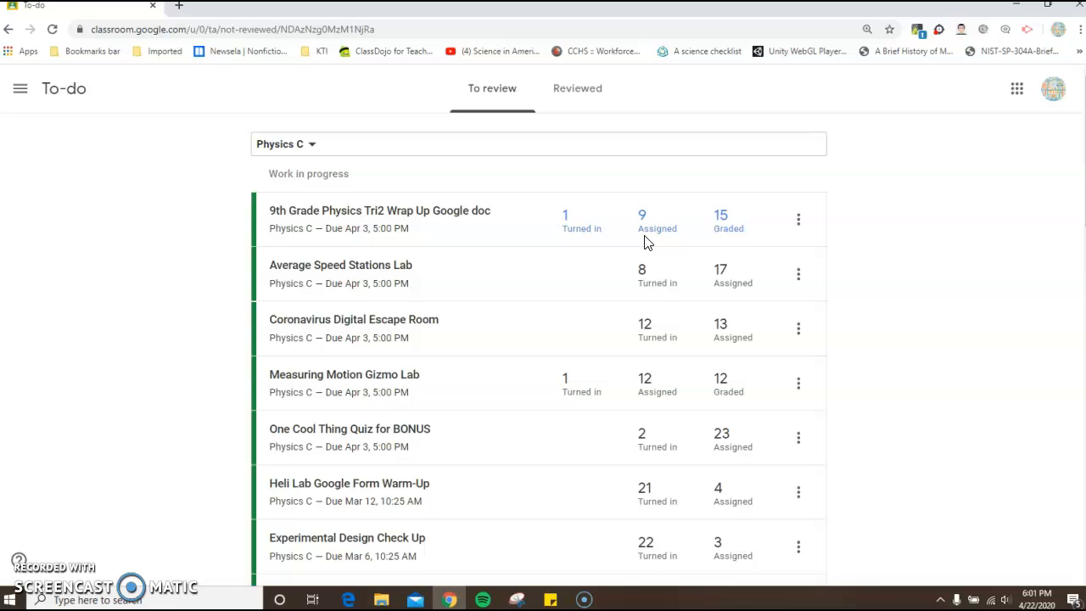
click(584, 242)
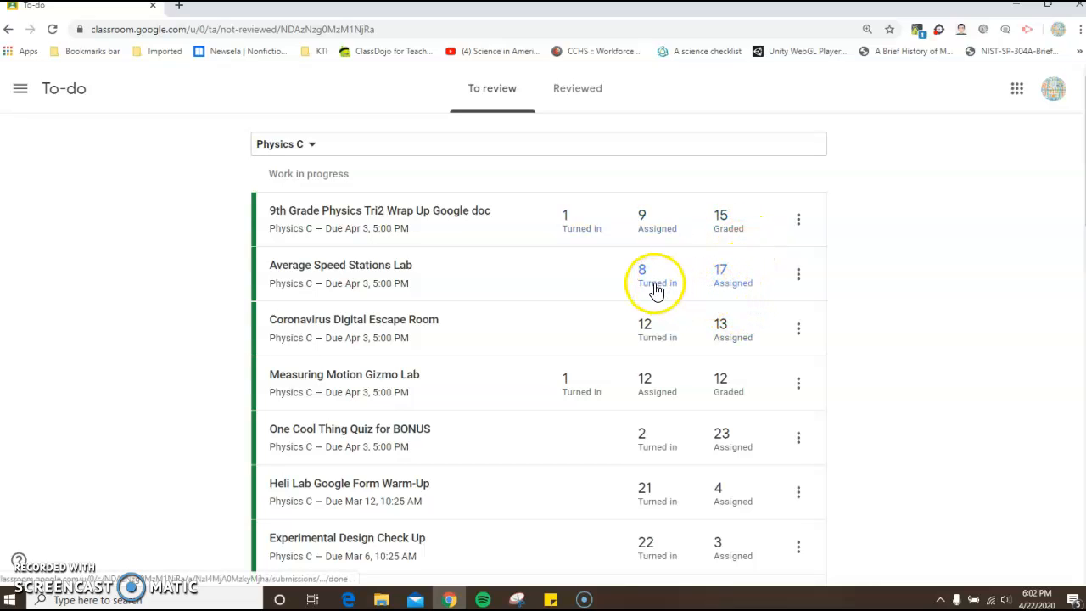
scroll(659, 340, down, 2)
scroll(645, 336, down, 4)
scroll(644, 335, down, 3)
click(643, 331)
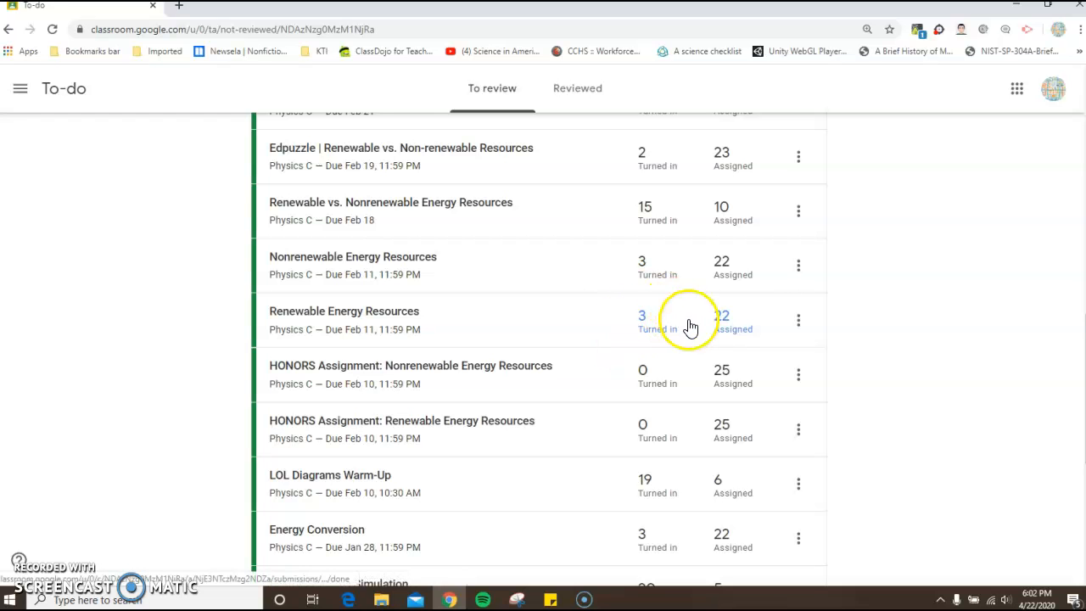
scroll(691, 329, up, 3)
scroll(691, 330, up, 6)
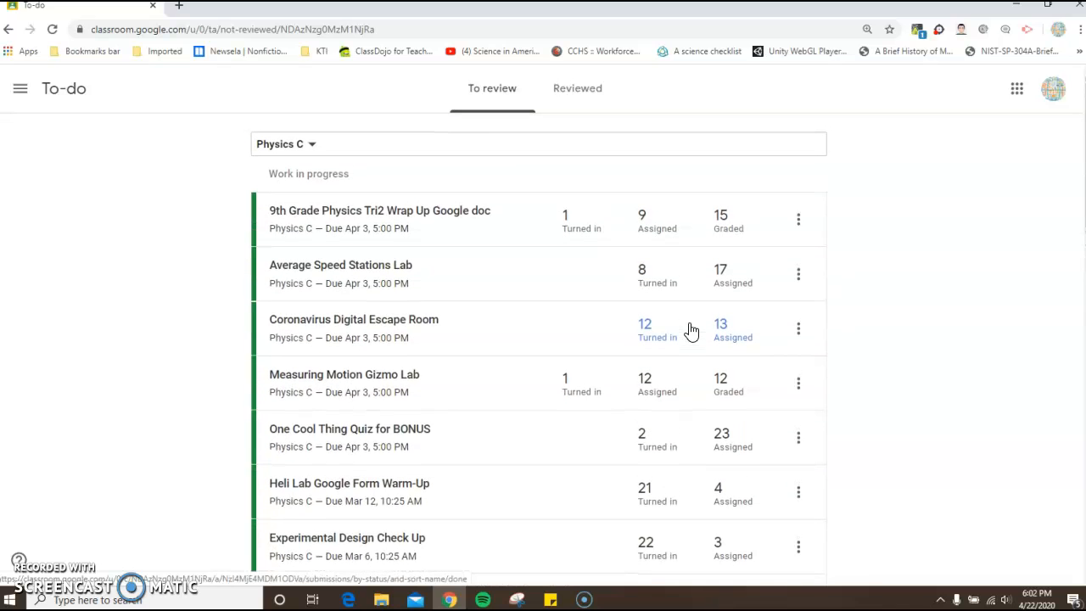
click(311, 146)
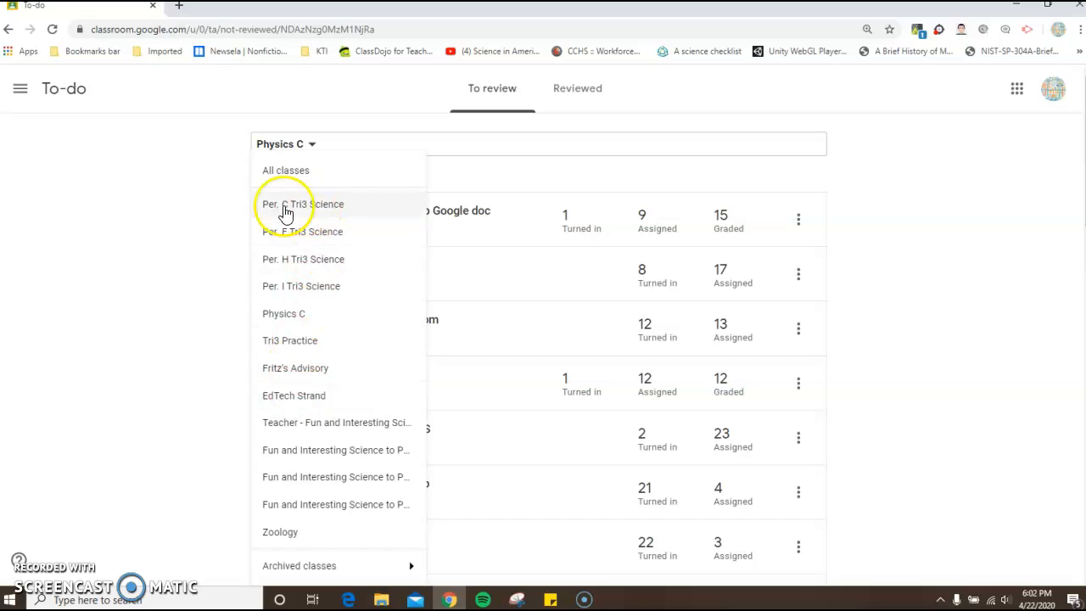
click(150, 172)
- Return to the overview of all classes and open the classwork of Physics C
click(21, 88)
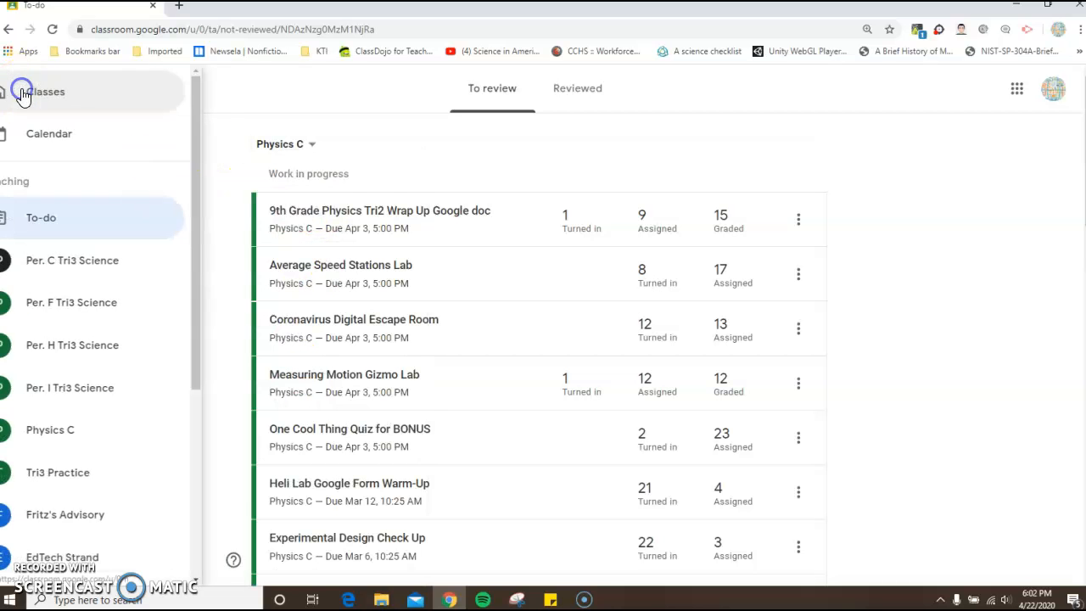
click(30, 93)
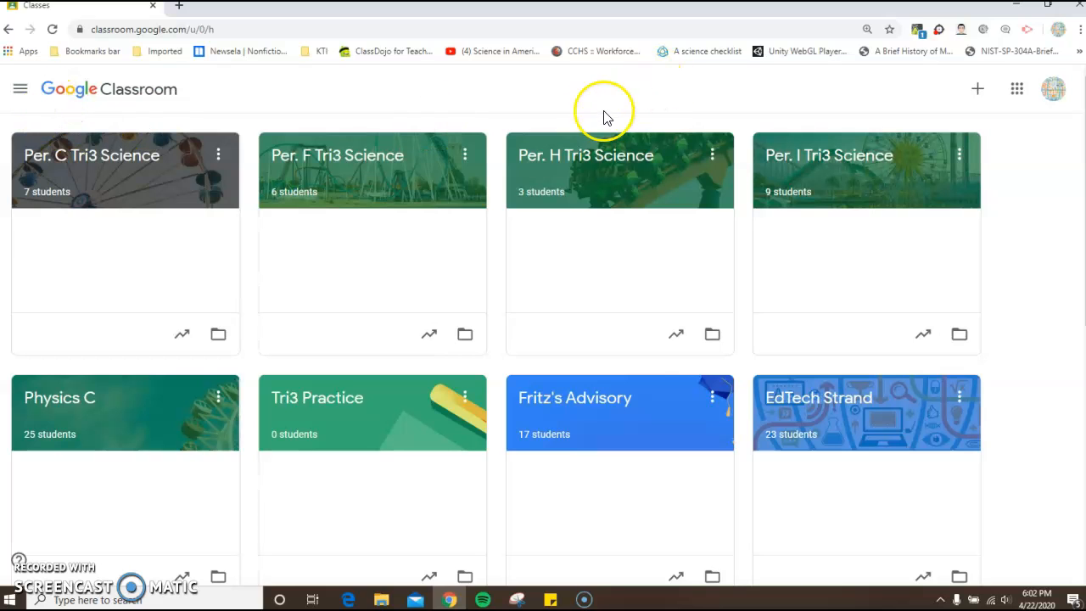
click(58, 402)
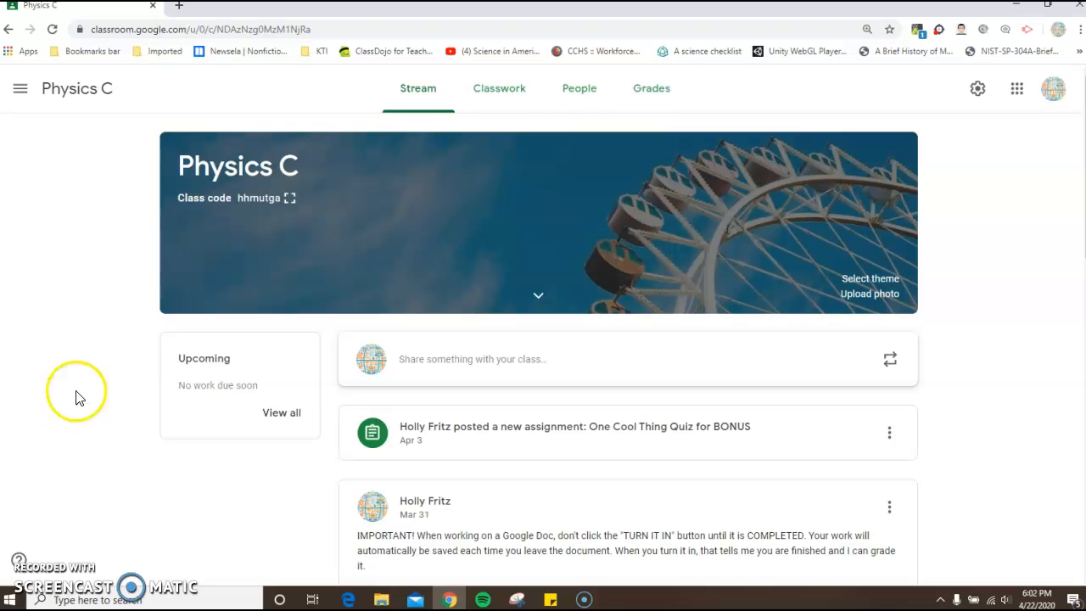
click(499, 90)
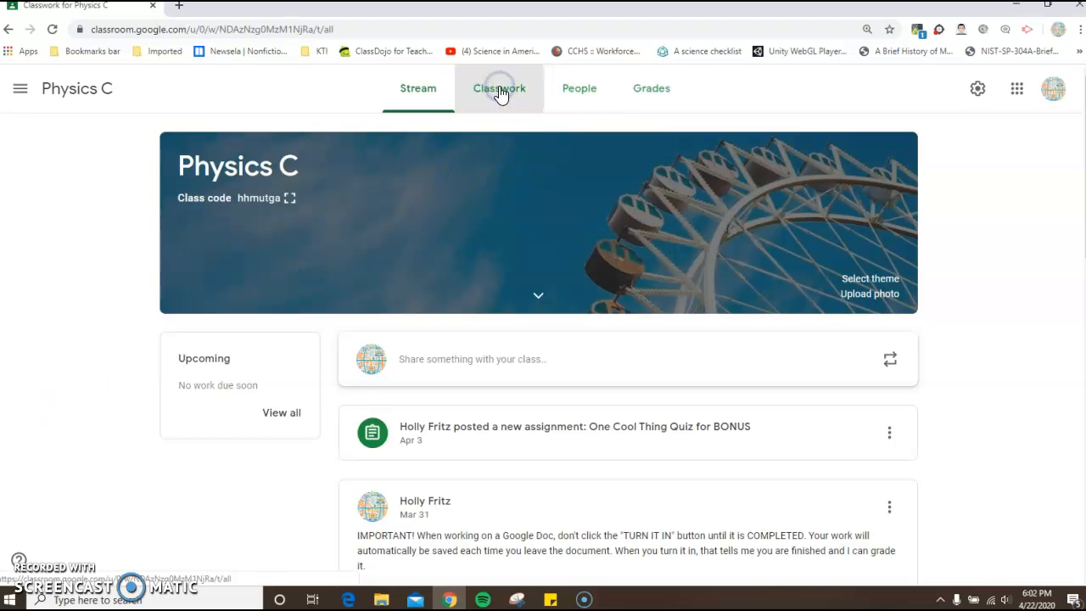
- Start a new quiz assignment in Physics C and remove its attached Blank Quiz form
click(305, 150)
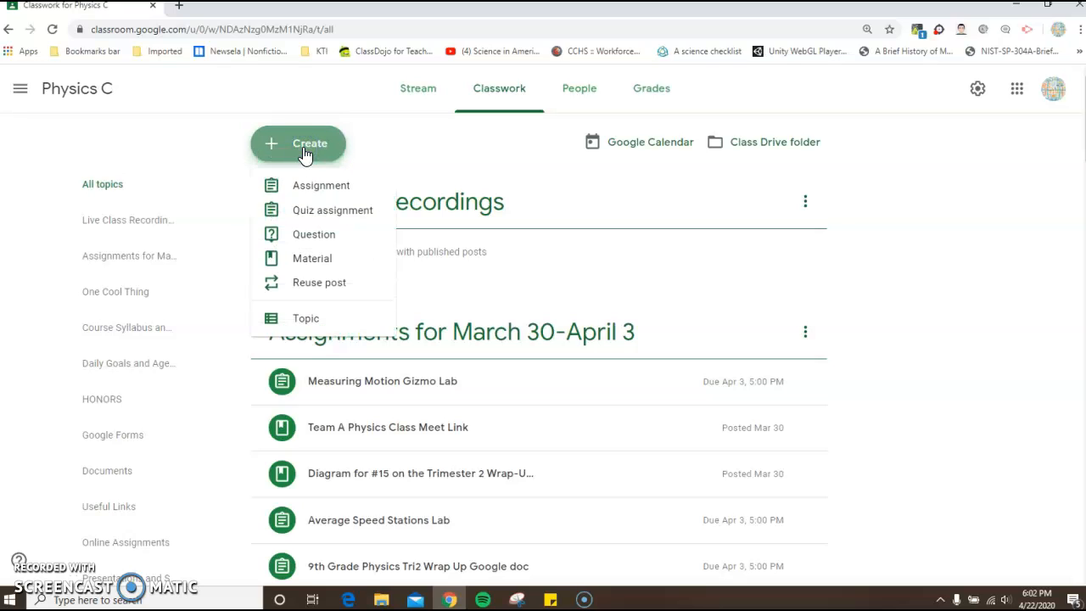
click(307, 319)
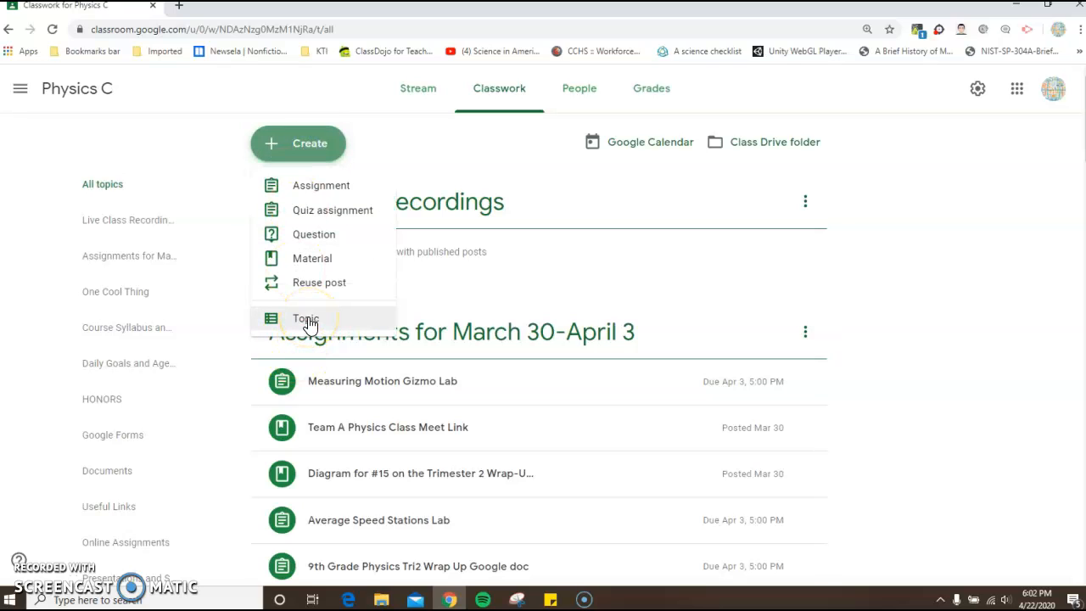
click(327, 212)
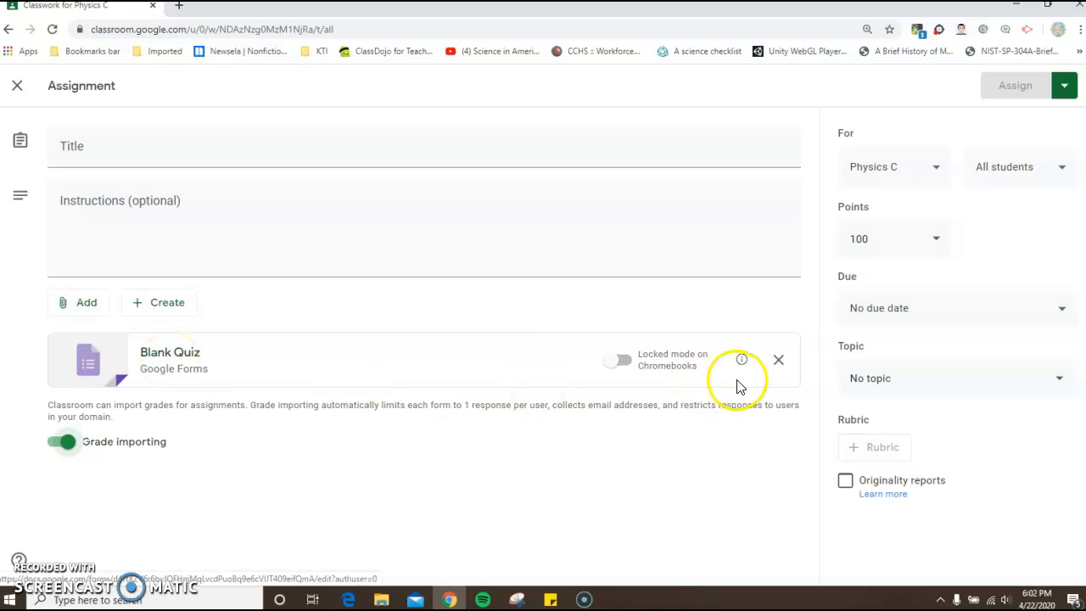
click(778, 367)
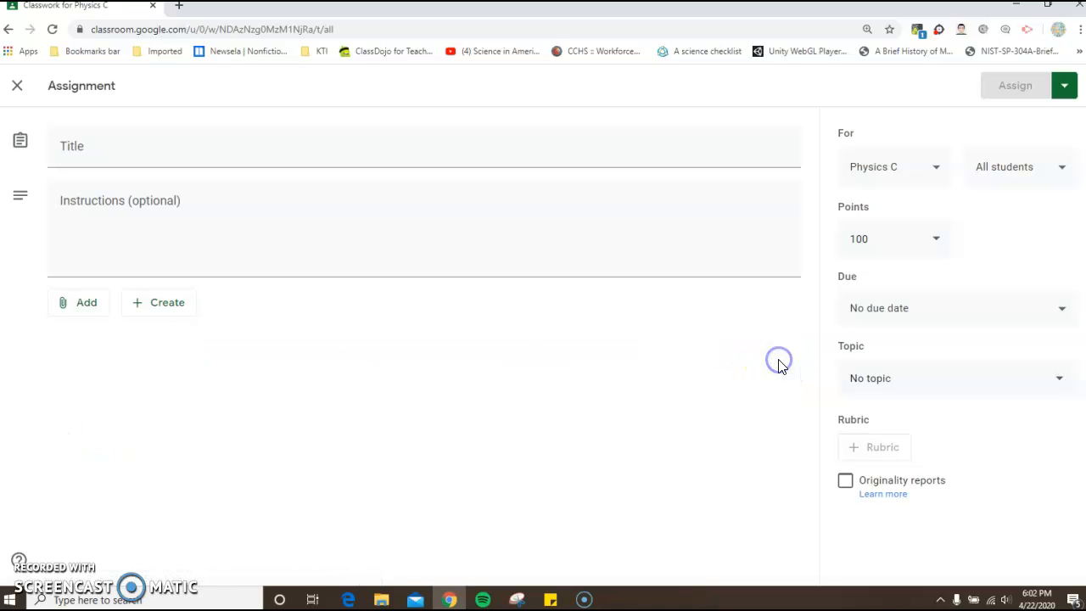
- Start attaching a Google Drive file to the assignment and look through the recent files
click(84, 307)
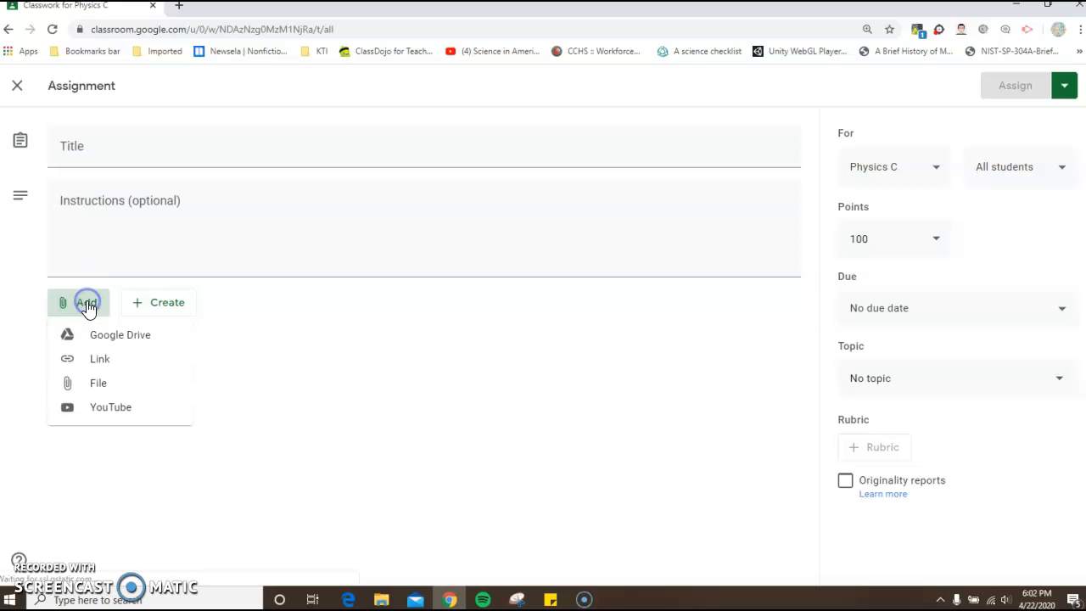
click(97, 336)
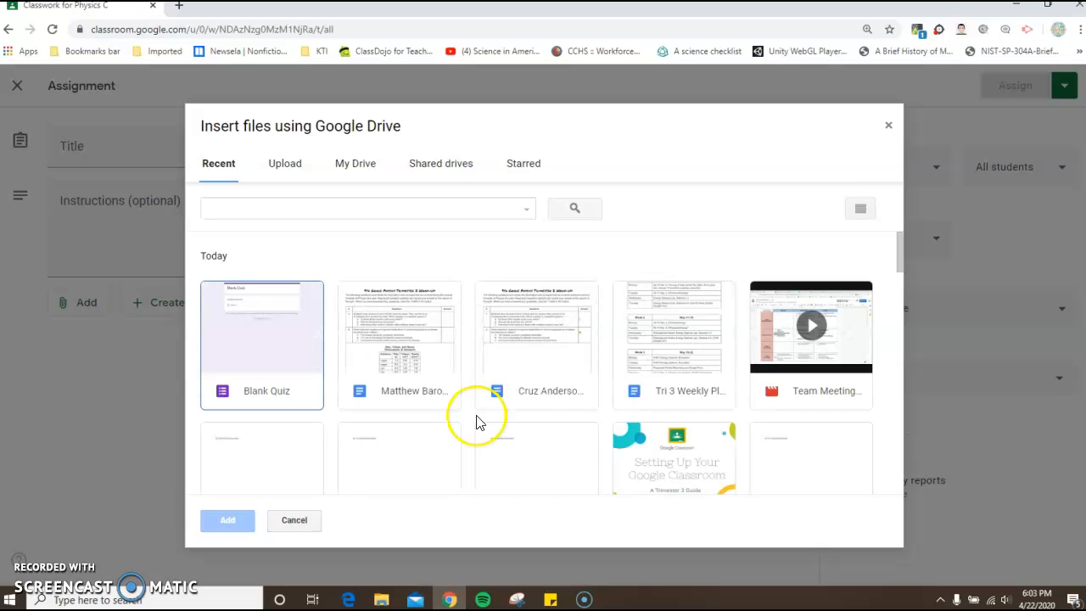
scroll(517, 339, down, 1)
scroll(519, 336, down, 5)
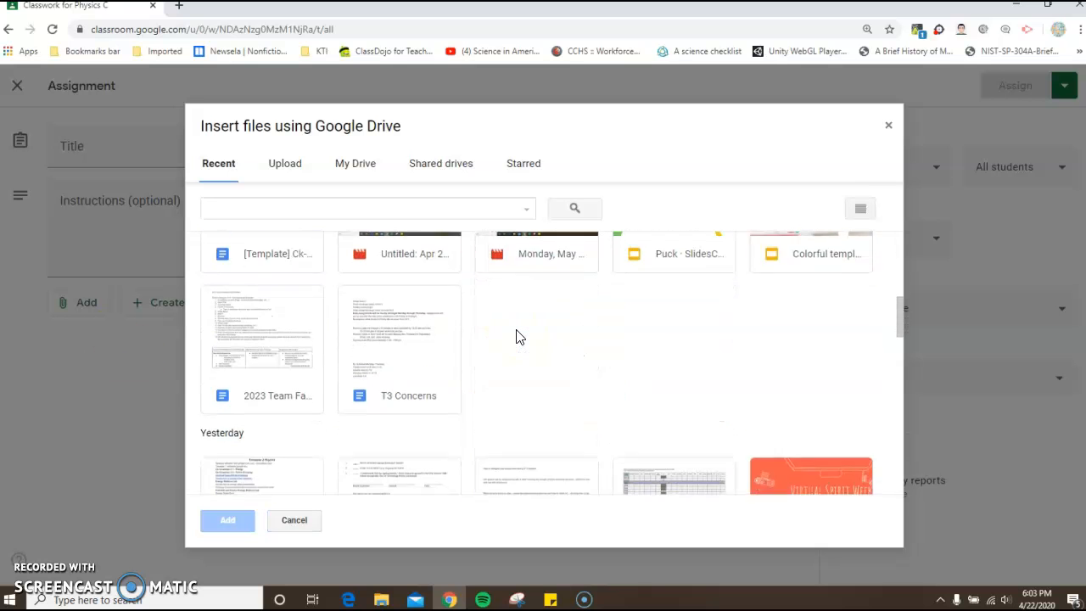
scroll(519, 337, down, 6)
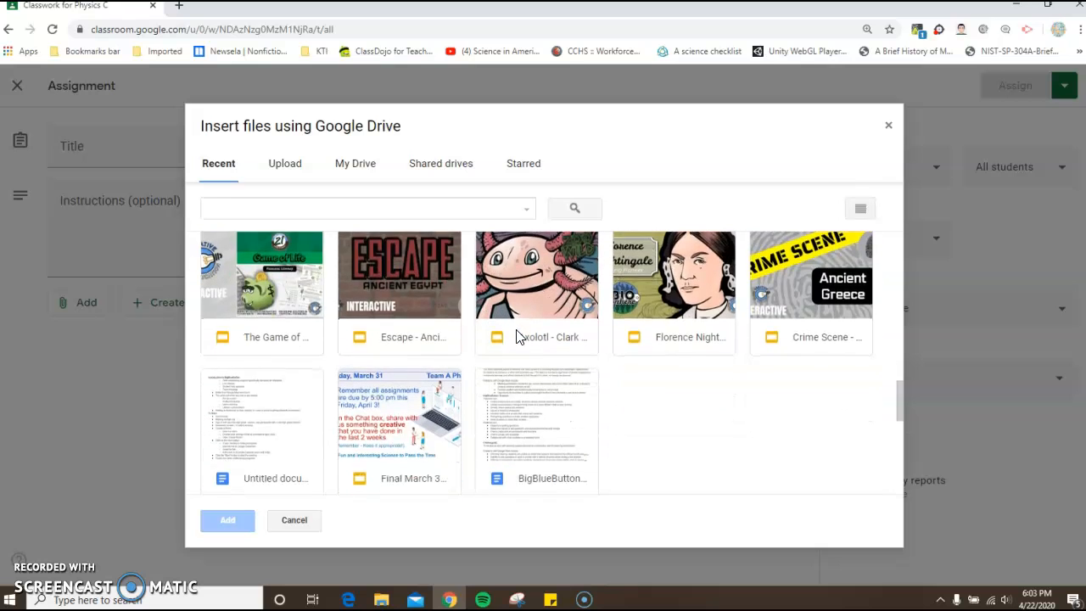
scroll(516, 336, down, 2)
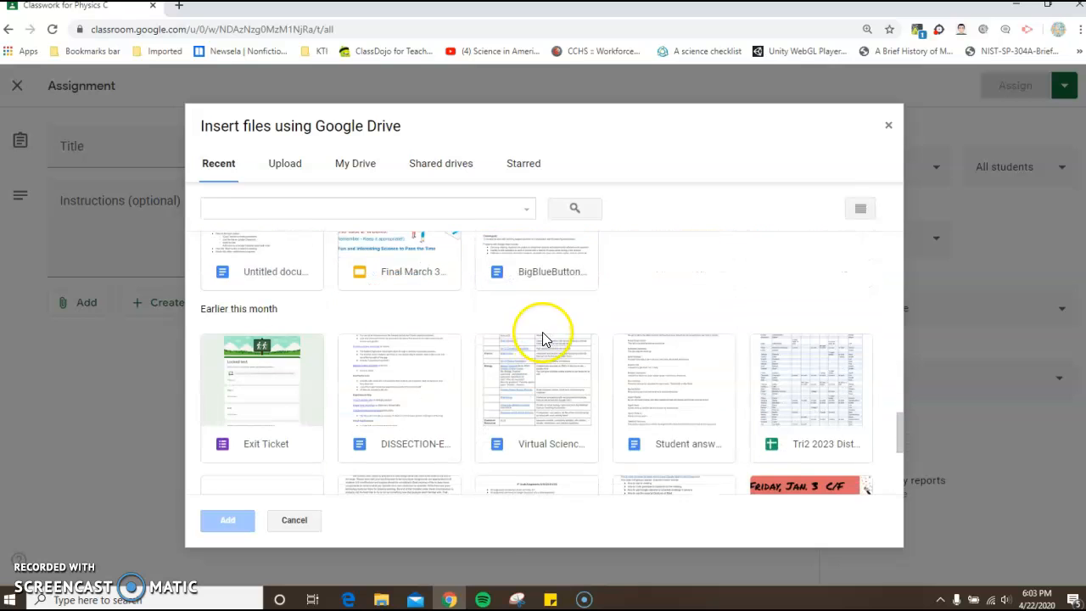
scroll(448, 311, down, 5)
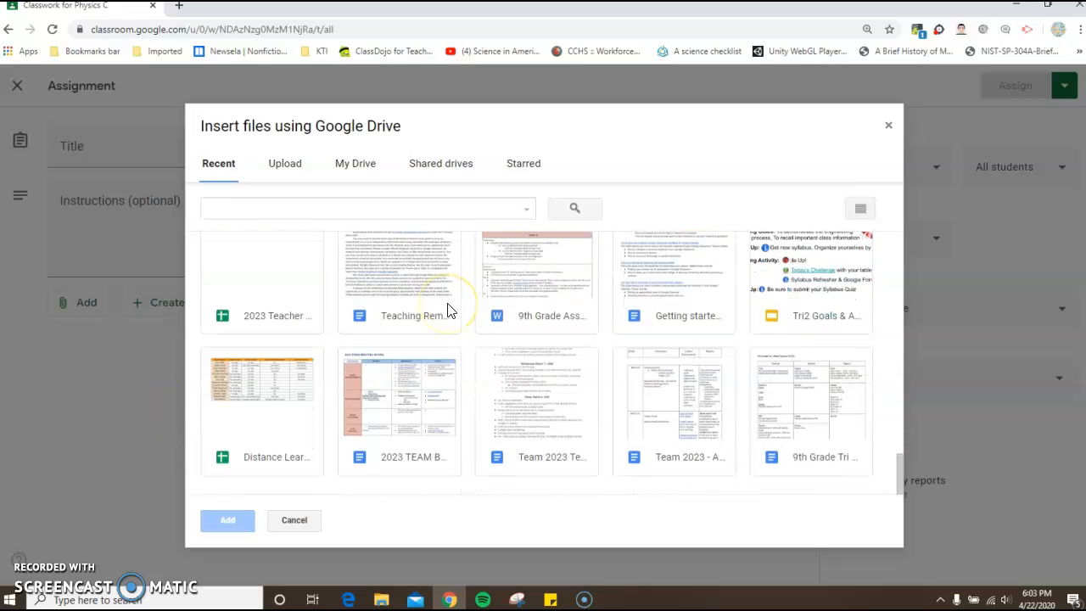
scroll(437, 307, up, 2)
scroll(449, 331, down, 2)
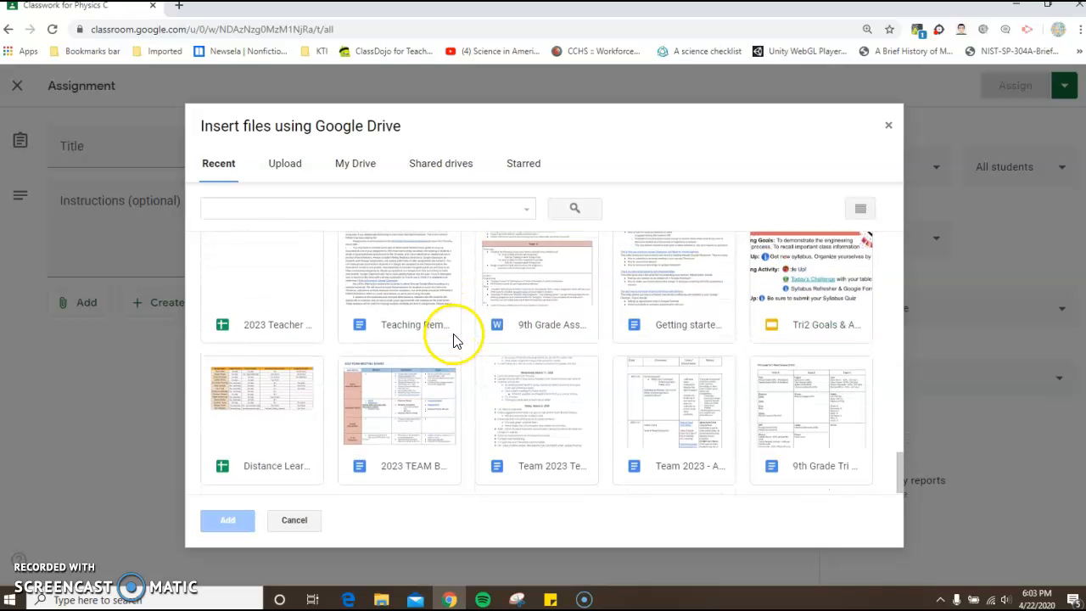
- Check My Drive, then find the Exit Ticket form among the recent Drive files and attach it to the assignment
click(348, 168)
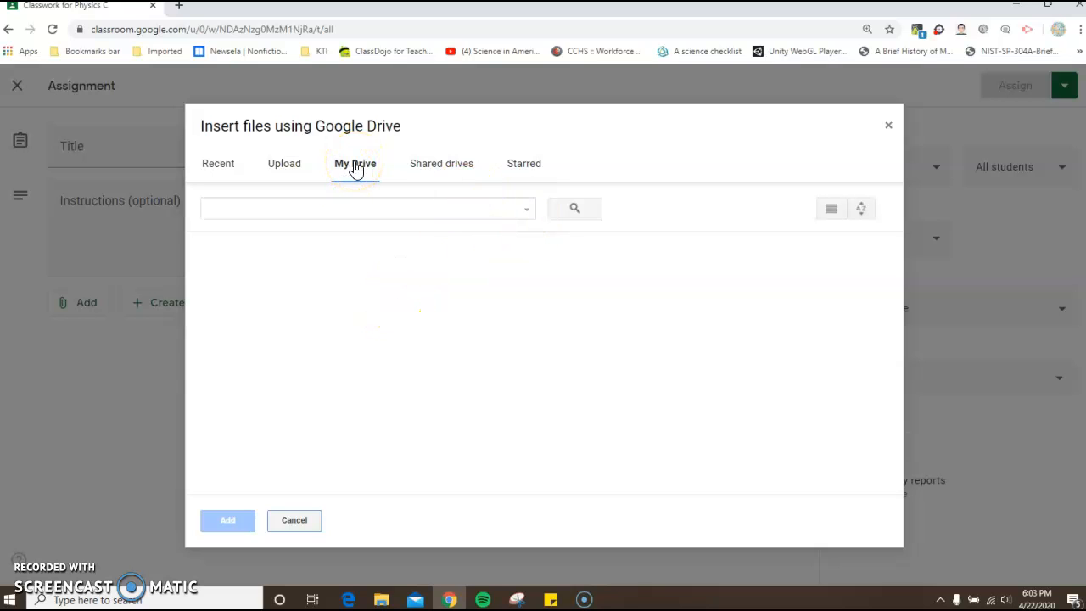
click(217, 169)
scroll(492, 302, down, 6)
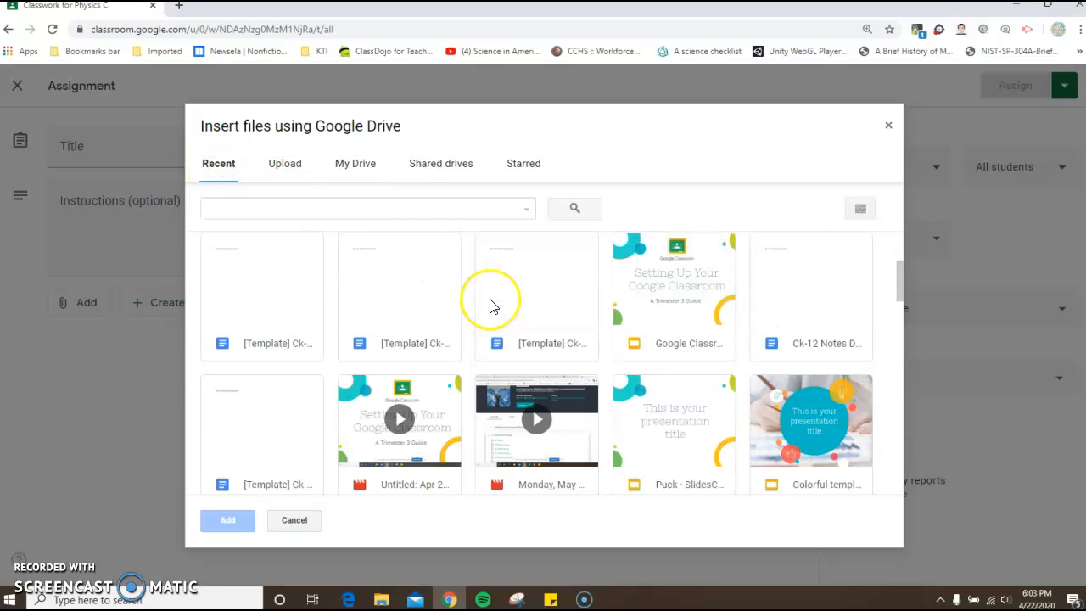
scroll(492, 306, down, 5)
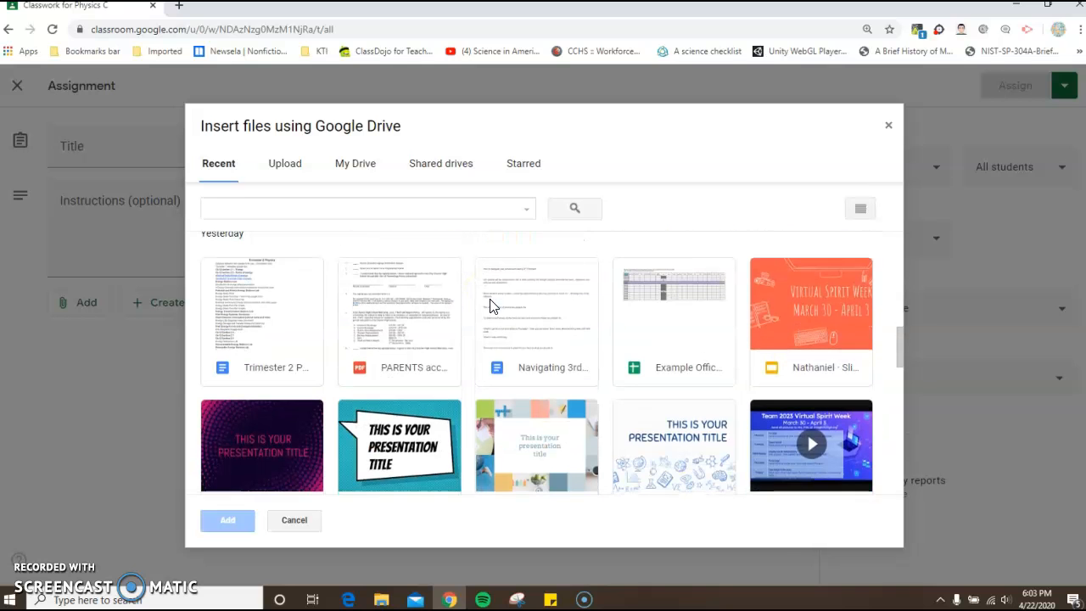
scroll(491, 305, down, 8)
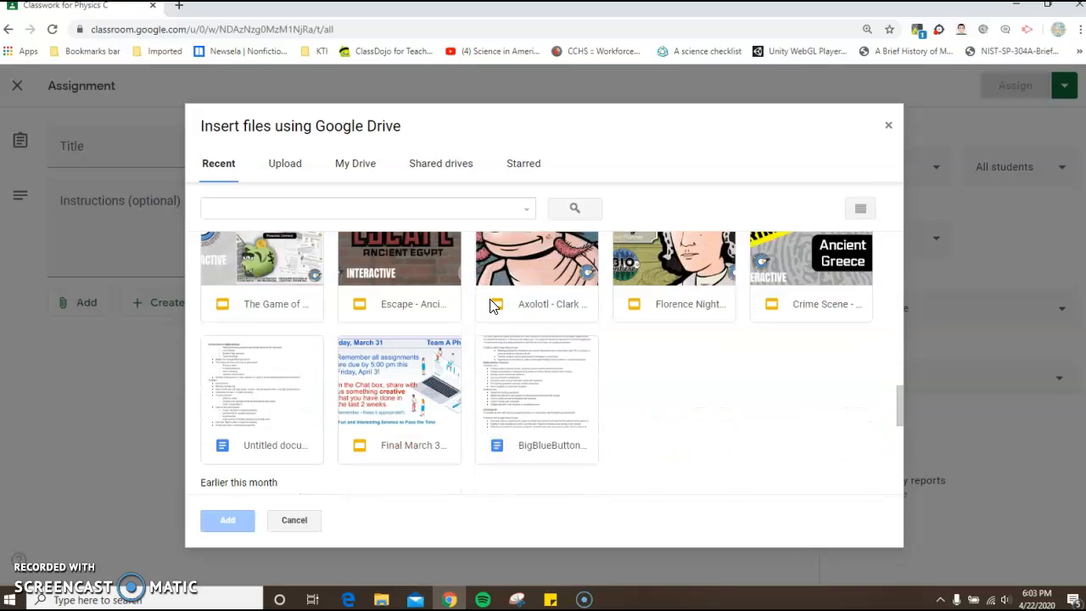
scroll(492, 306, down, 4)
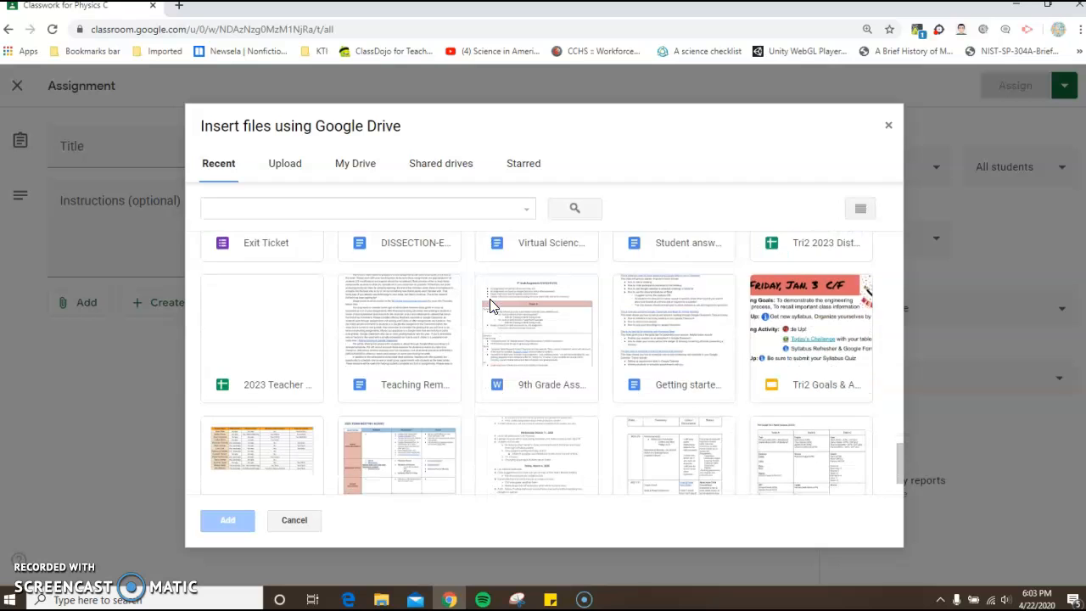
scroll(491, 307, up, 5)
scroll(490, 306, down, 1)
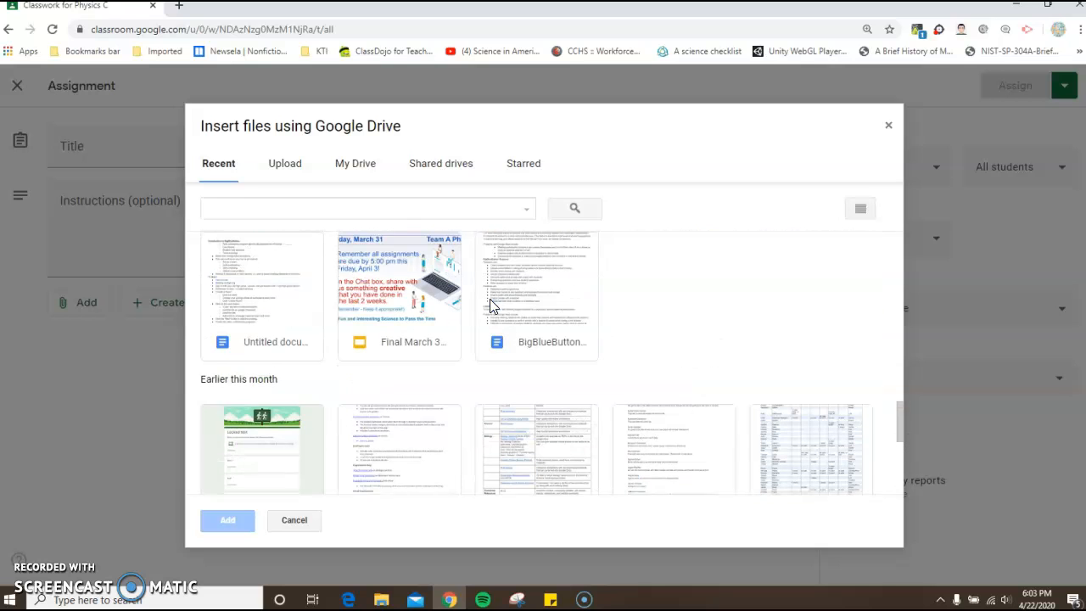
click(251, 459)
click(227, 520)
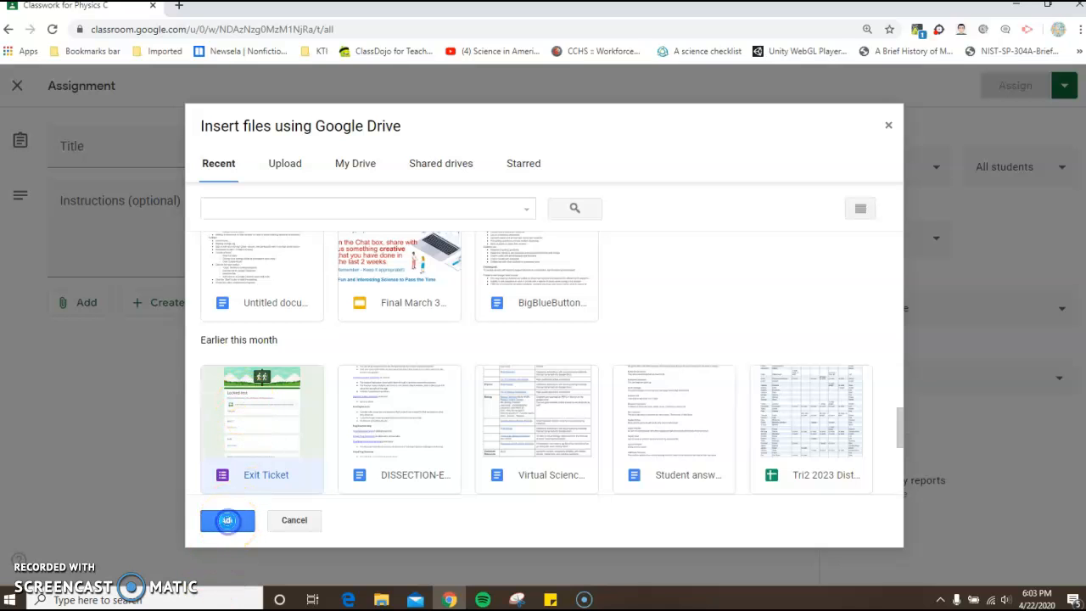
click(226, 520)
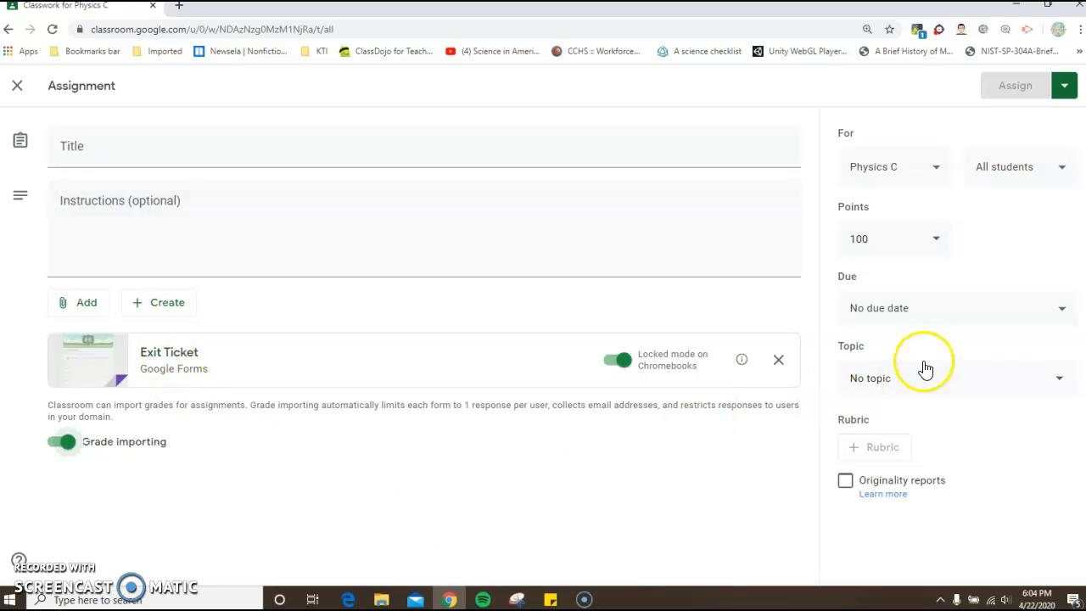
- Post the assignment to the Tri3 Practice class in addition to Physics C
click(934, 174)
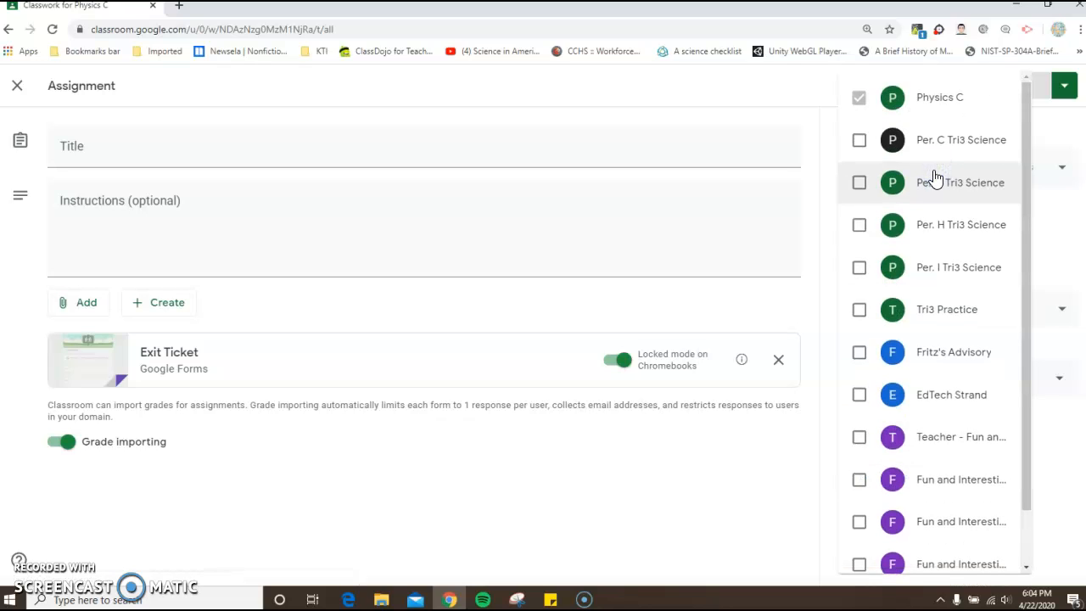
click(862, 146)
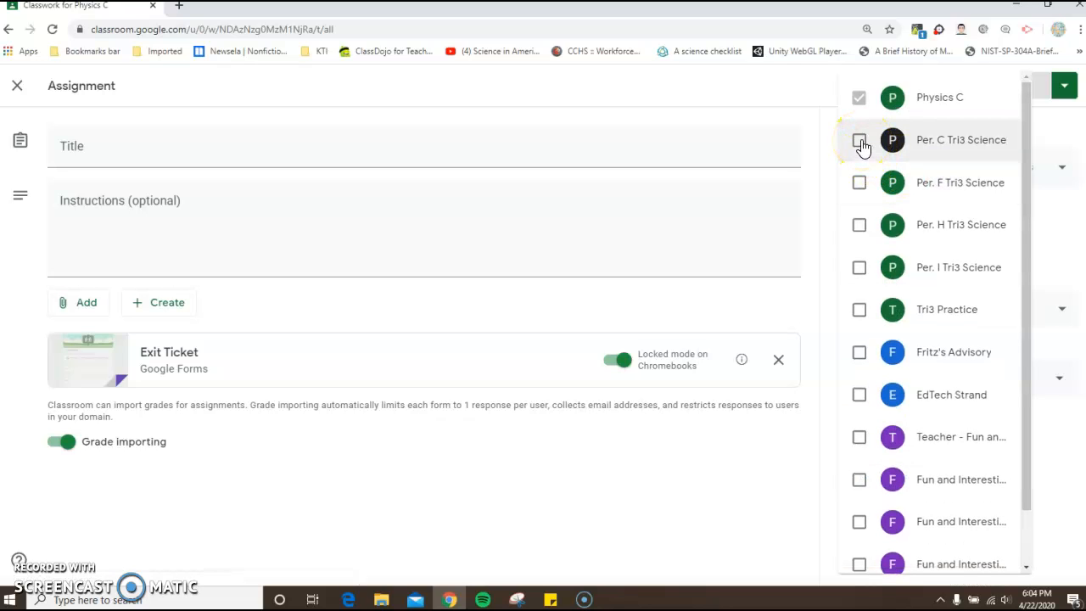
click(860, 311)
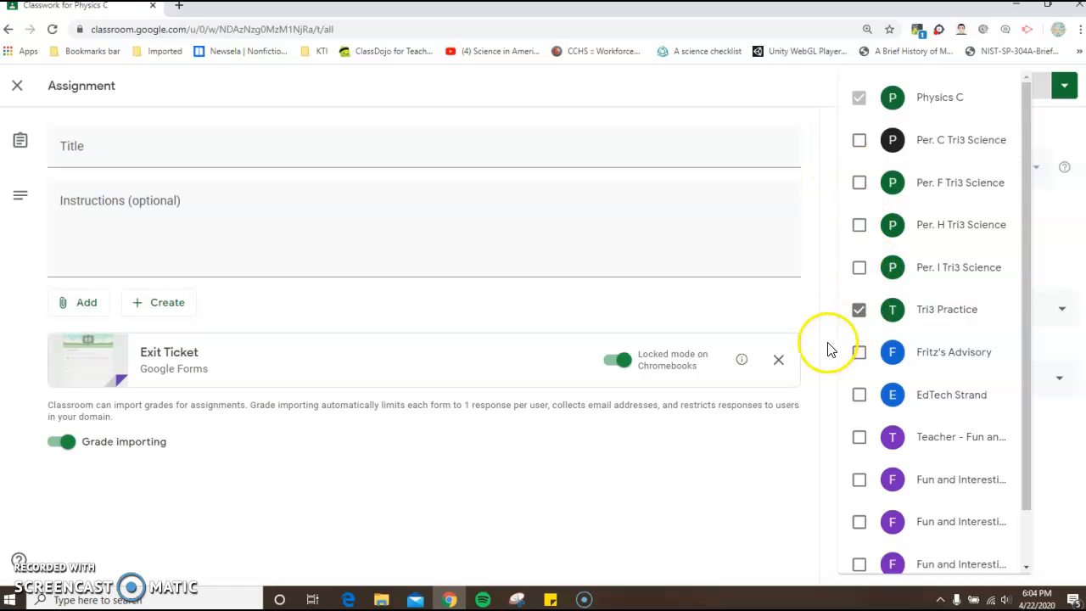
click(782, 308)
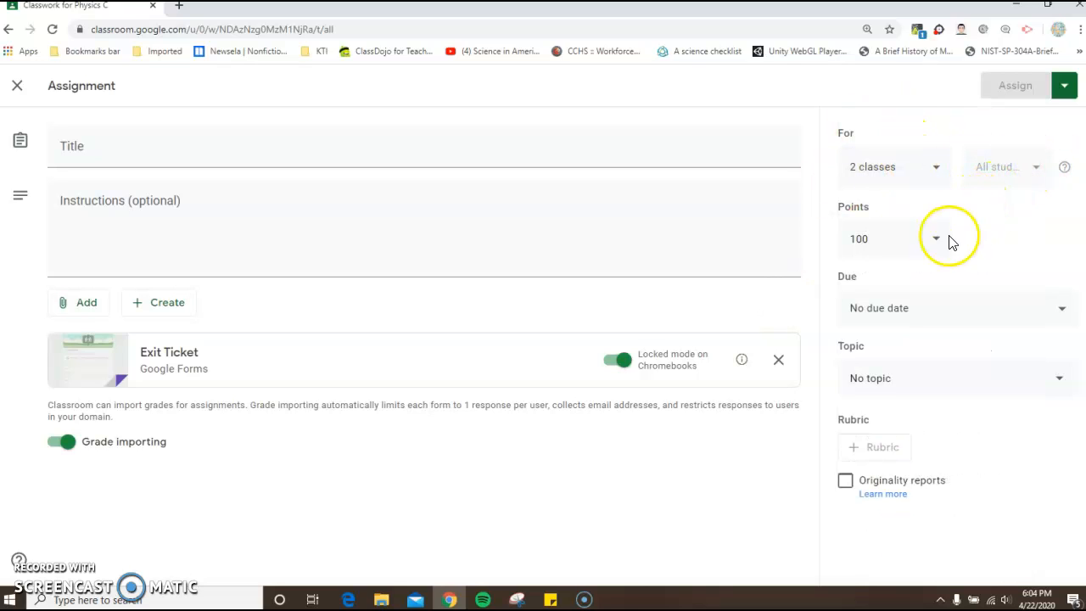
- Set the assignment's point value to 10
click(888, 237)
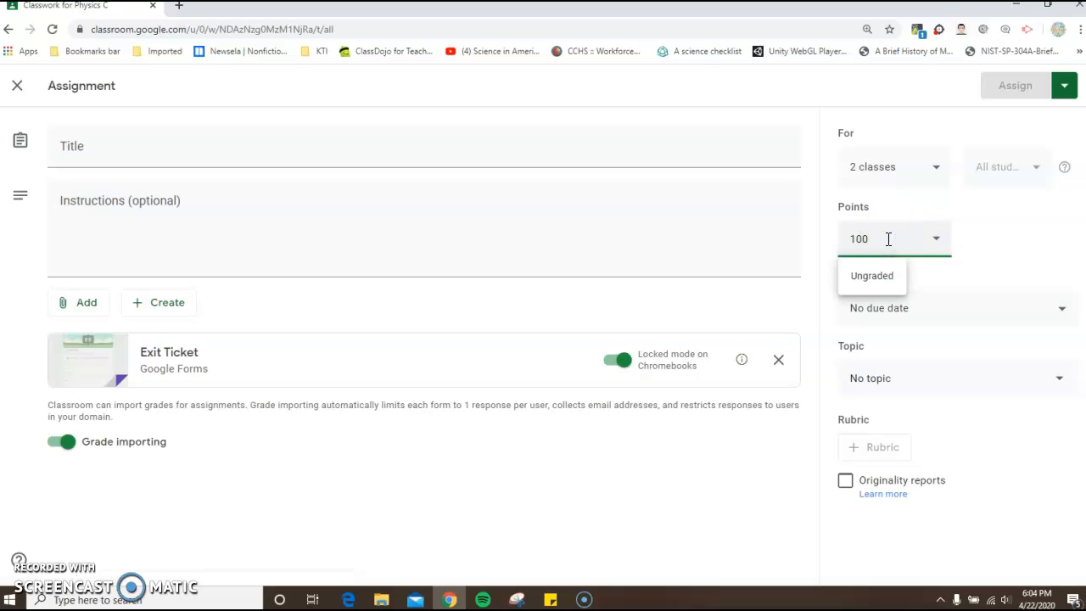
click(891, 248)
text(10)
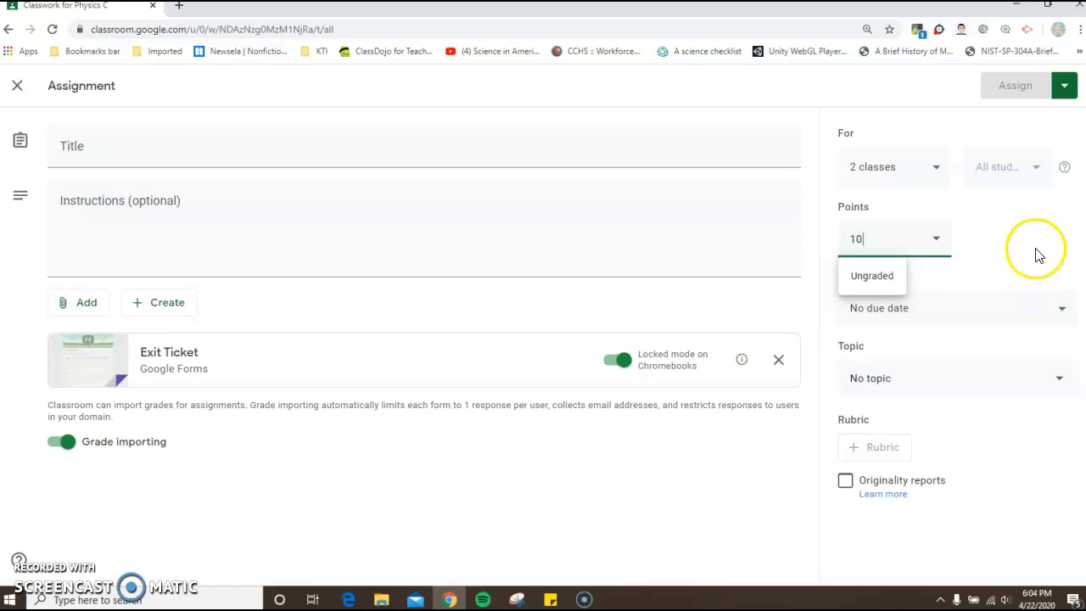
click(1013, 225)
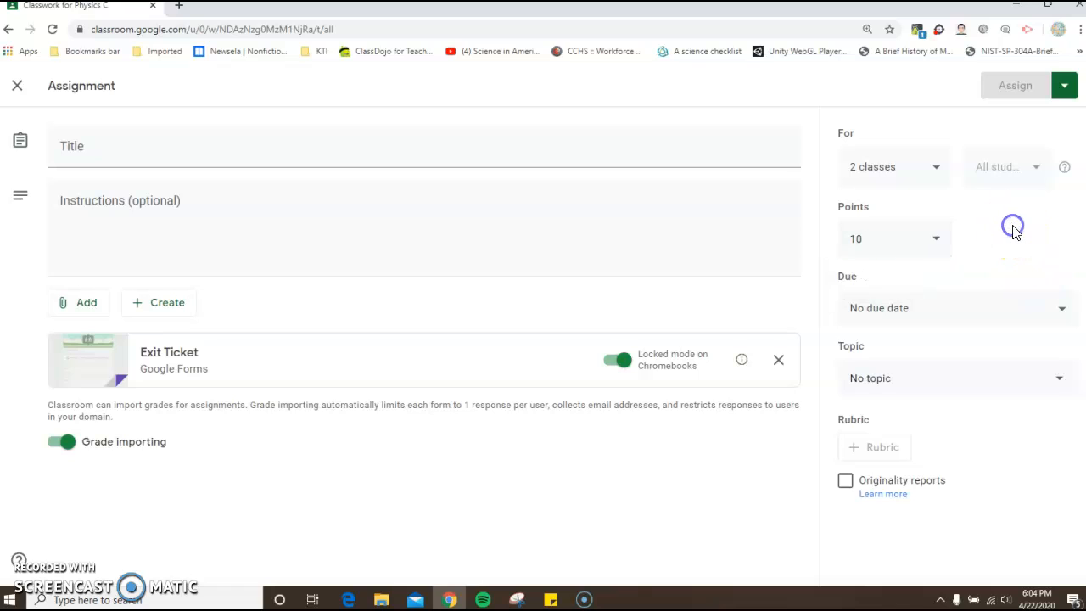
- Set the assignment's due date to Apr 24, 2020 with a due time of 11:59 PM
click(1062, 318)
click(997, 368)
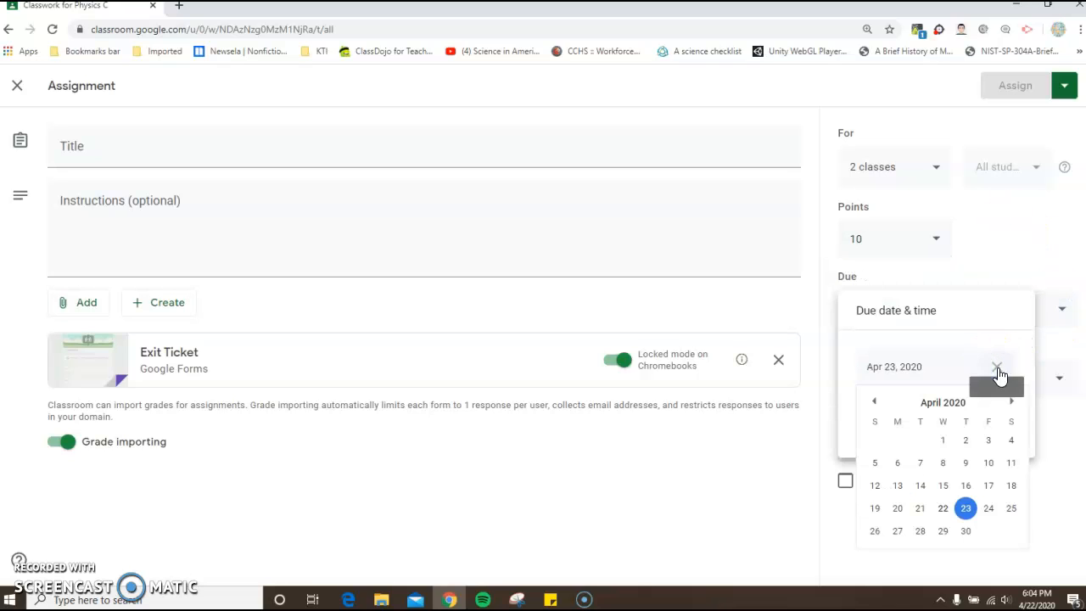
click(989, 508)
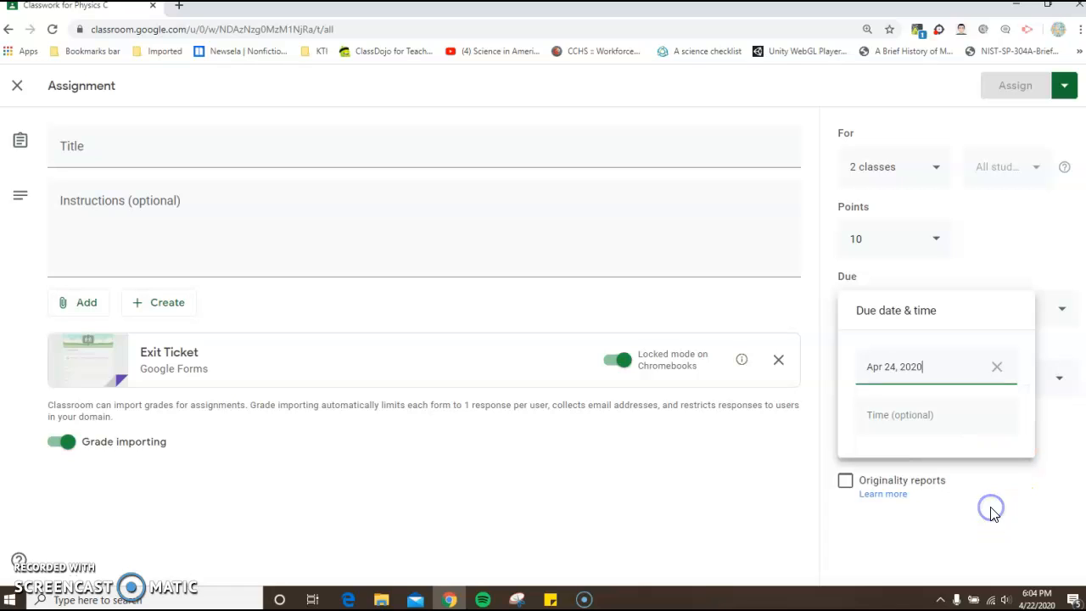
click(938, 413)
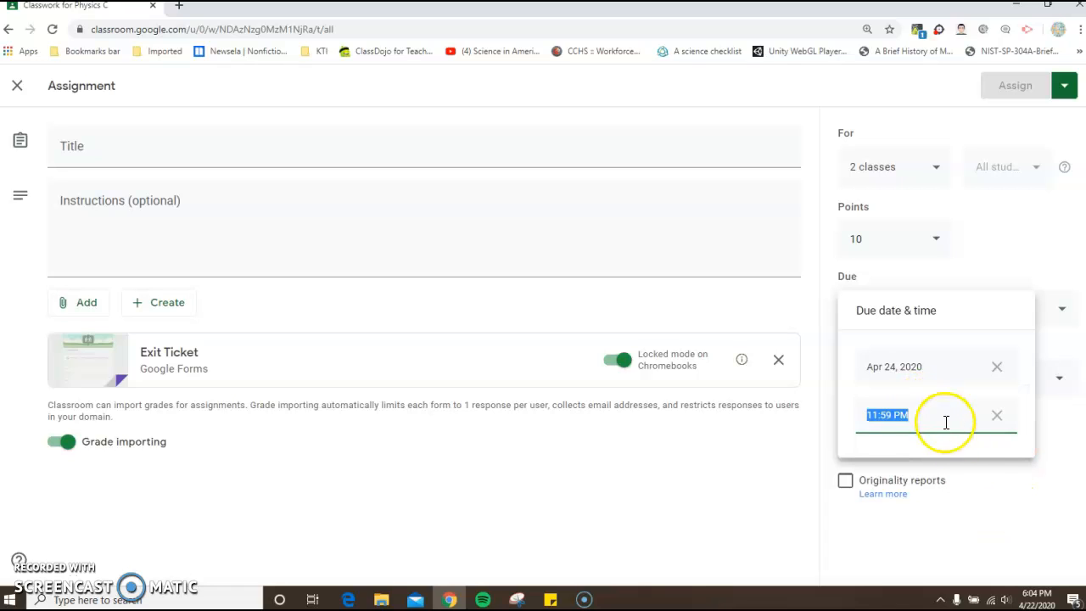
click(957, 471)
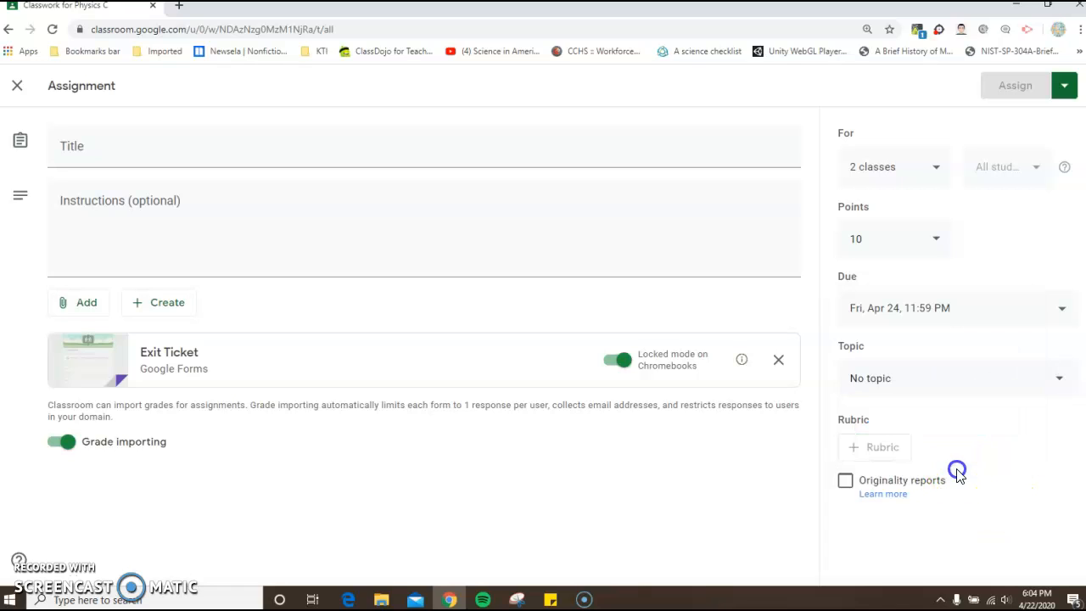
- Check the available topics without choosing one, and close the assignment without assigning it
click(1059, 380)
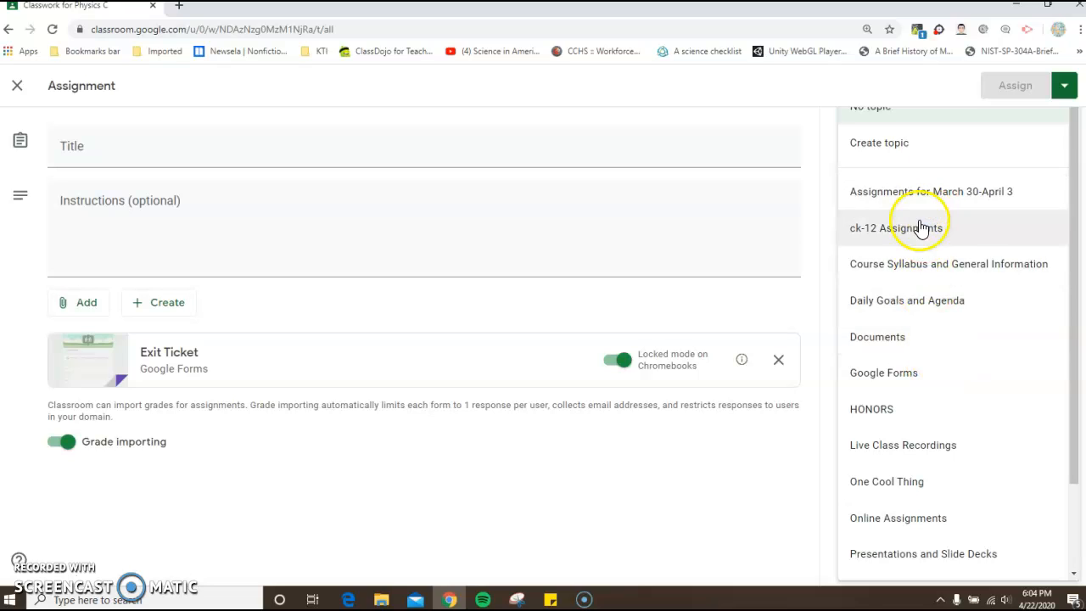
click(829, 302)
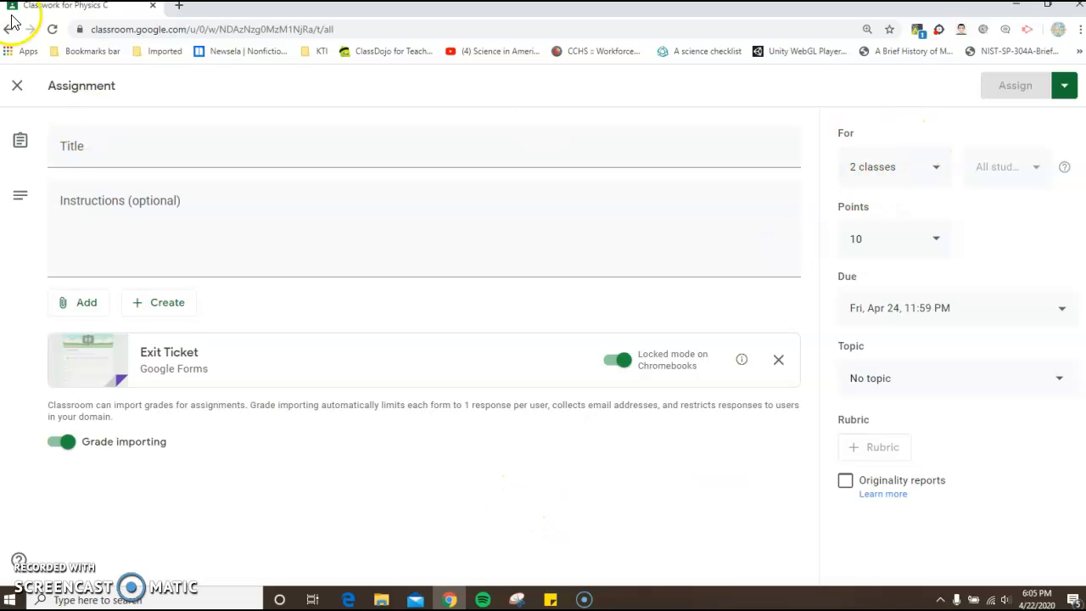
click(17, 85)
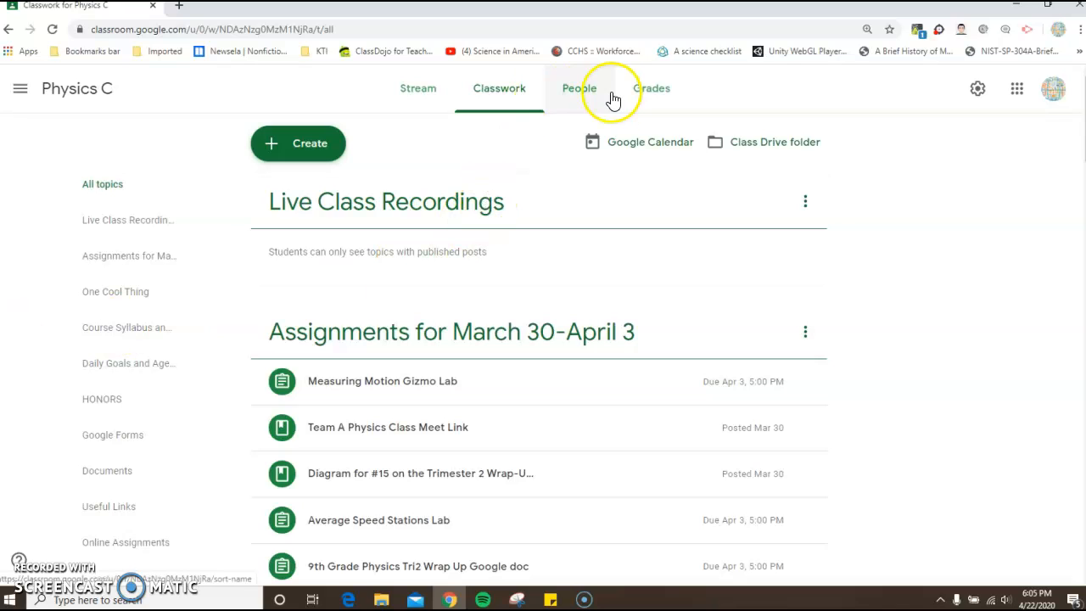
- Look over the Physics C gradebook and return to the overview of all classes
click(650, 96)
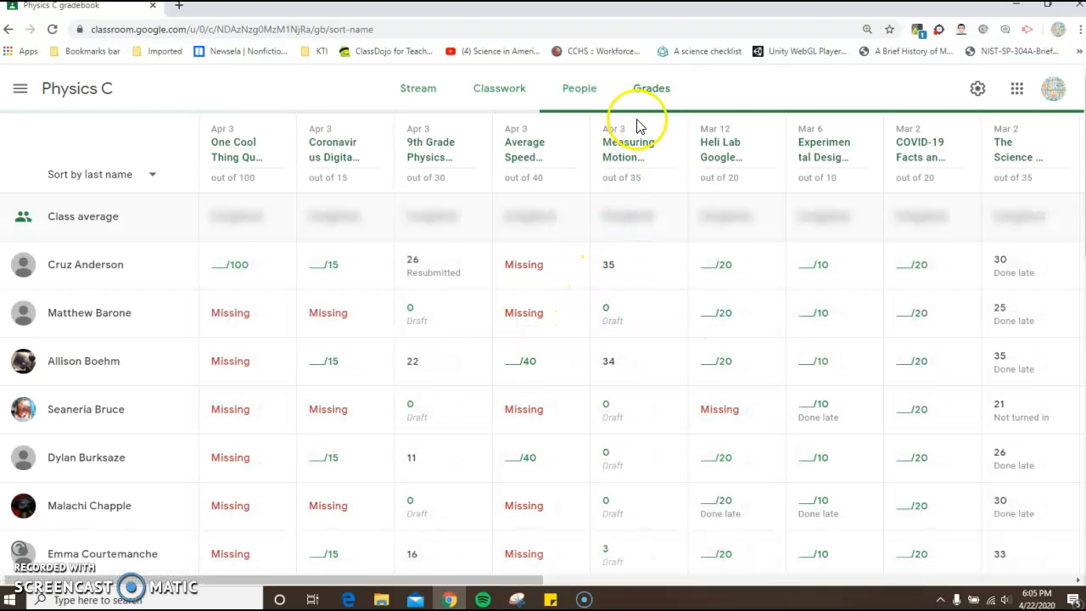
click(21, 90)
click(49, 92)
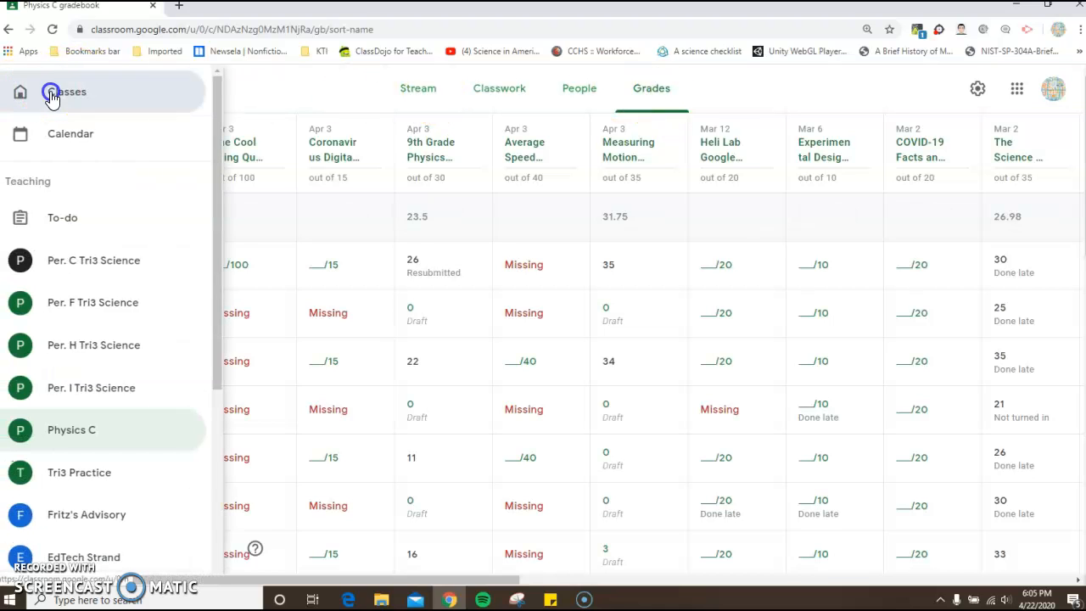